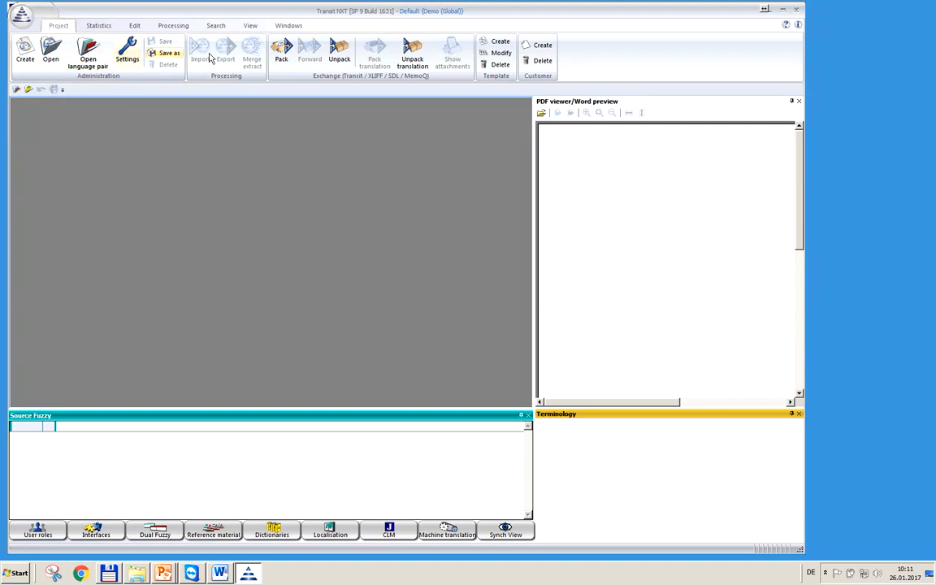
- Review the startup settings and working languages in the user preferences
{"action": "left_click", "coordinate": [288, 26]}
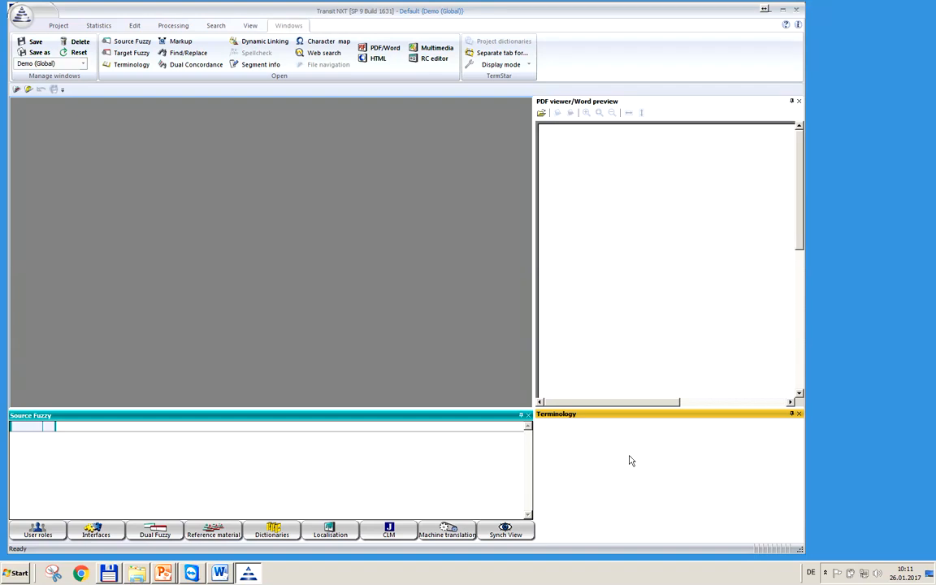
{"action": "left_click", "coordinate": [21, 16]}
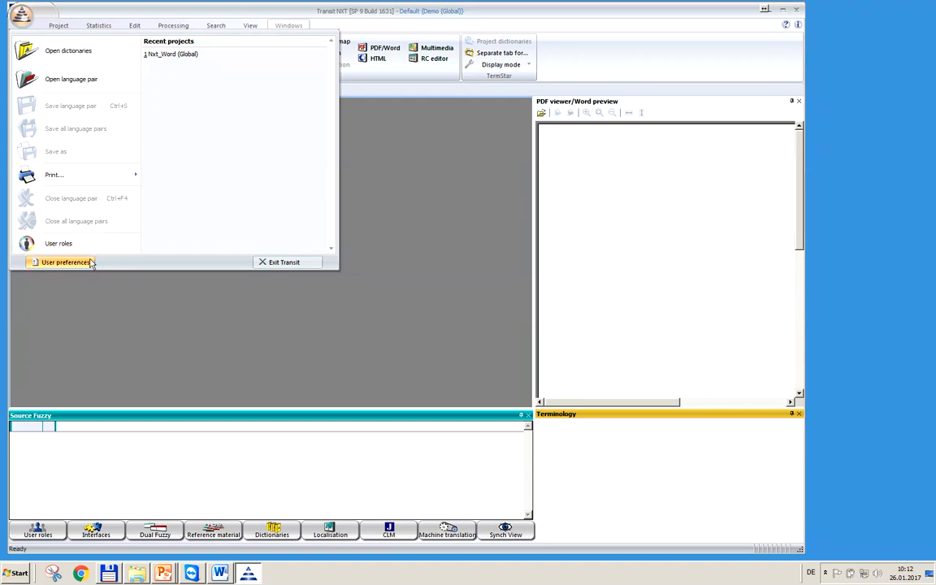
{"action": "left_click", "coordinate": [65, 262]}
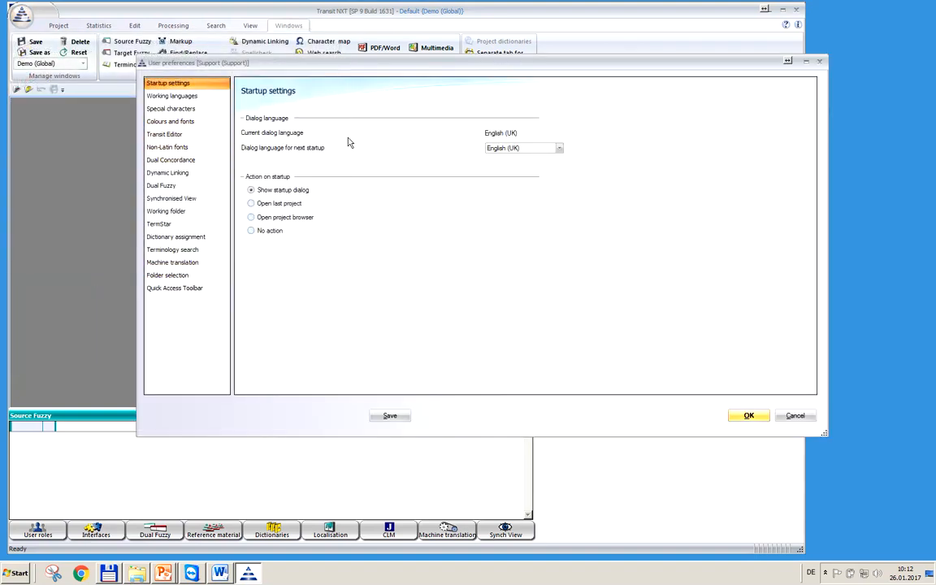
{"action": "left_click", "coordinate": [192, 97]}
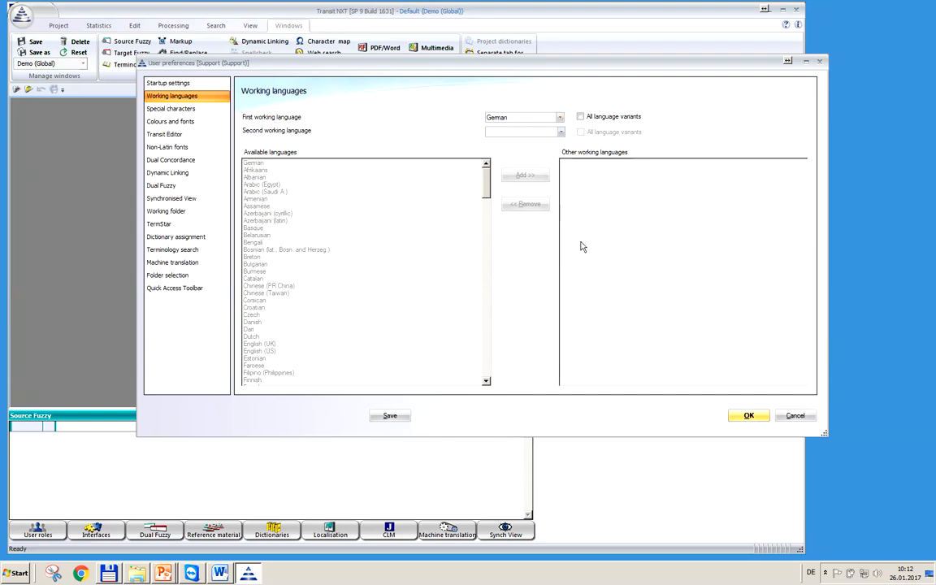
{"action": "left_click", "coordinate": [748, 416]}
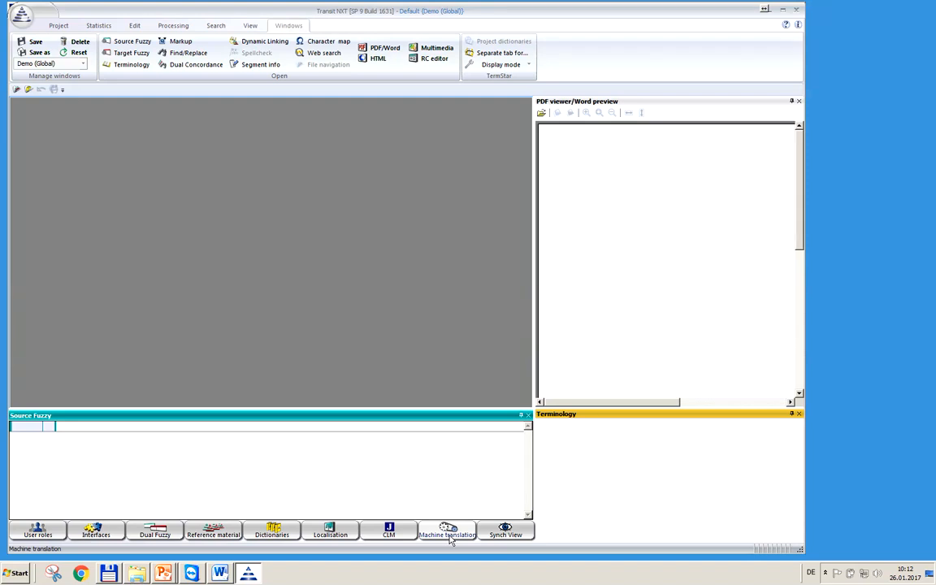
- Create a TermStar dictionary named Example in the existing TermStar NXT database
{"action": "left_click", "coordinate": [288, 532]}
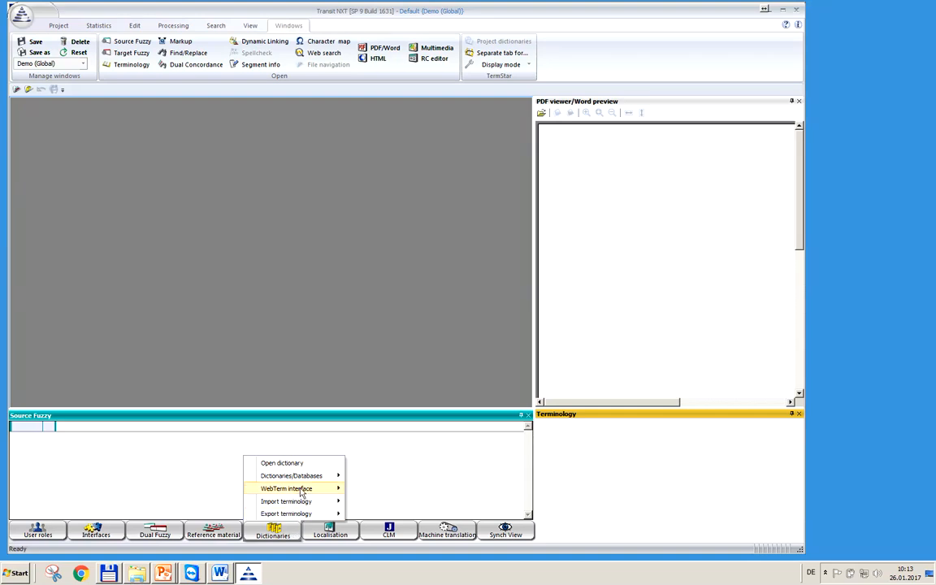
{"action": "mouse_move", "coordinate": [305, 479]}
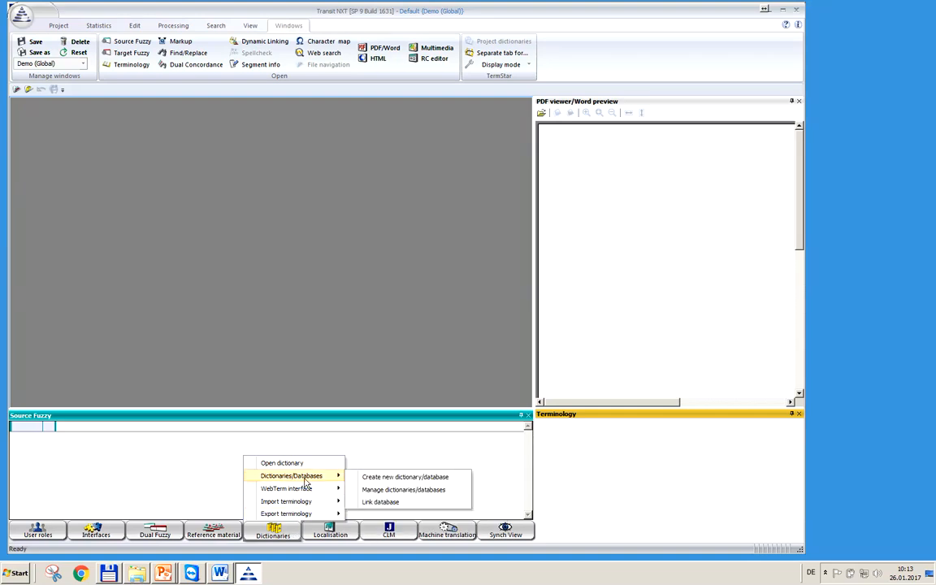
{"action": "left_click", "coordinate": [385, 481]}
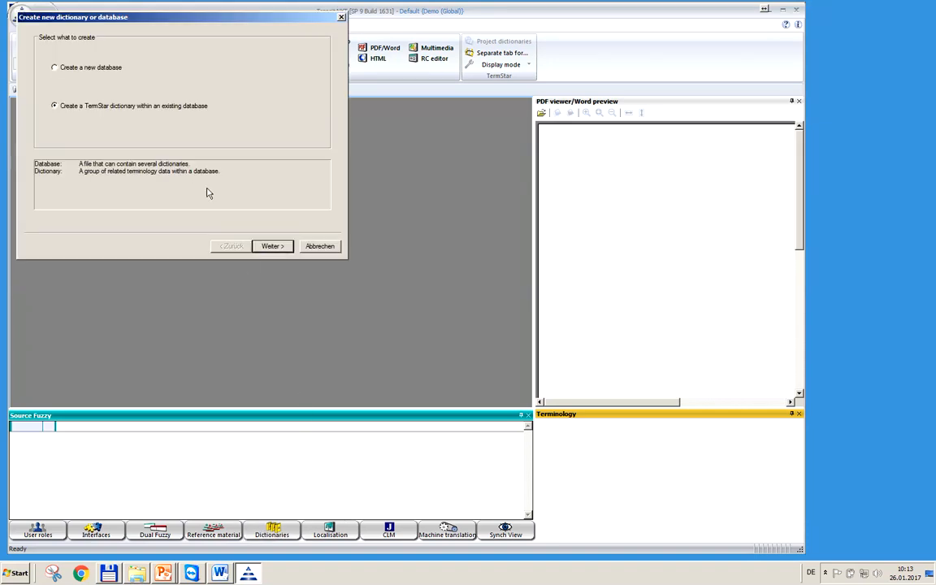
{"action": "left_click", "coordinate": [271, 246]}
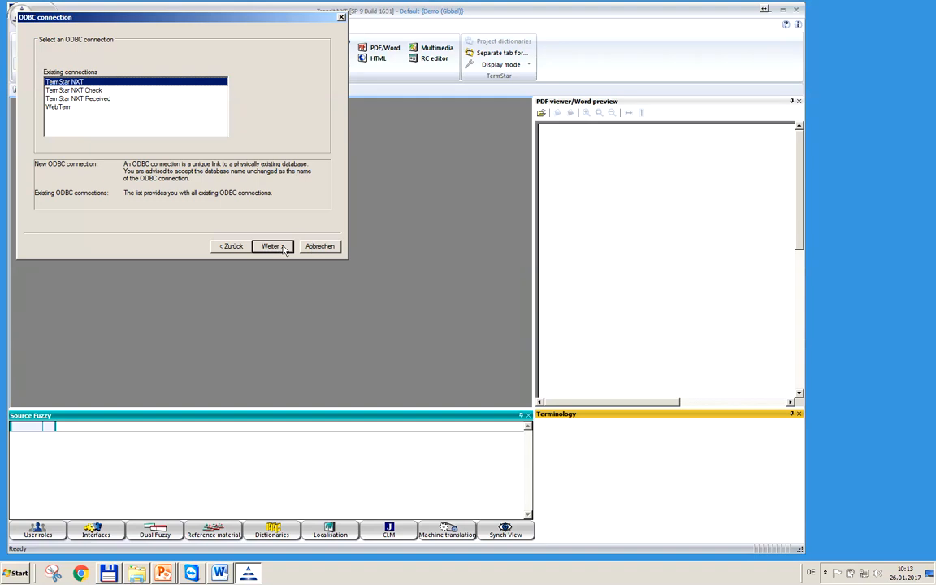
{"action": "left_click", "coordinate": [272, 246]}
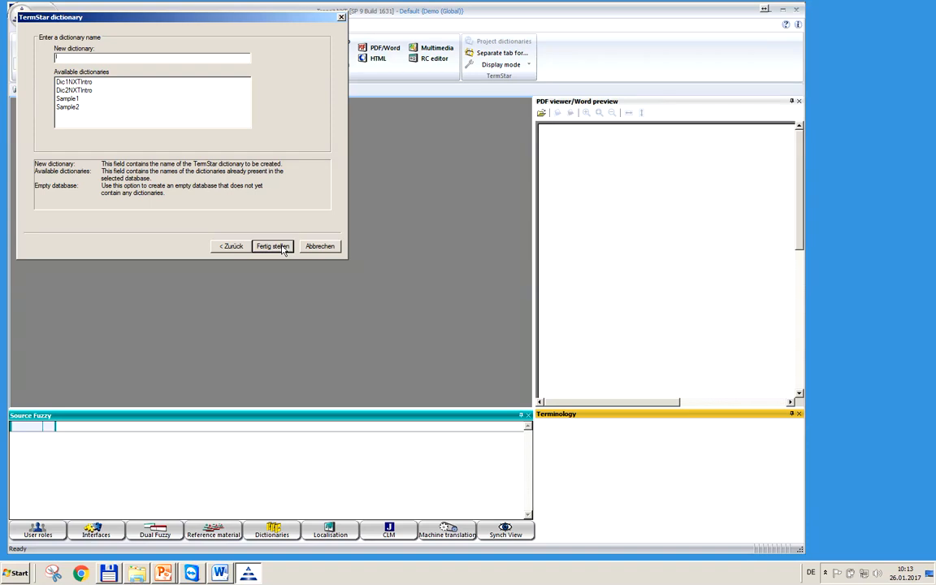
{"action": "type", "text": "Example"}
{"action": "left_click", "coordinate": [285, 247]}
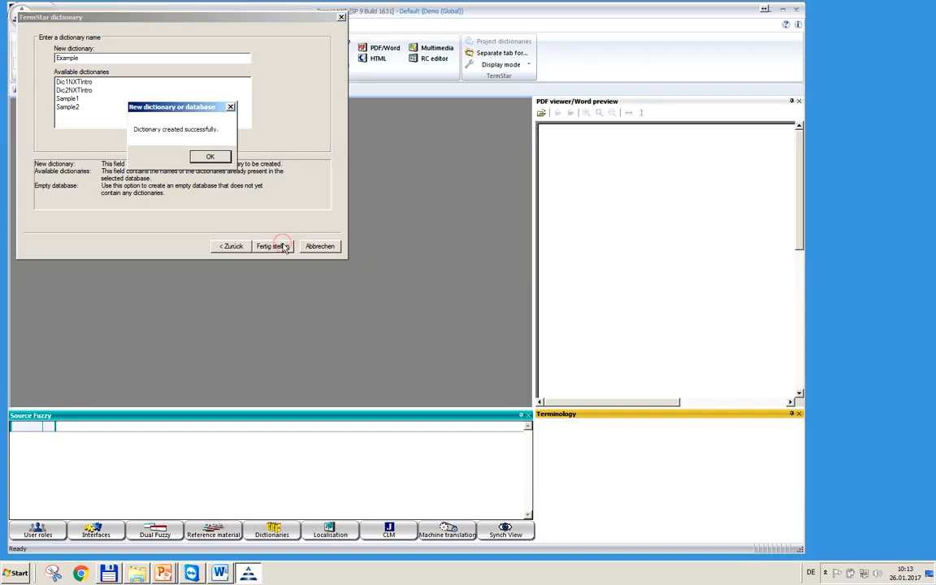
{"action": "left_click", "coordinate": [211, 158]}
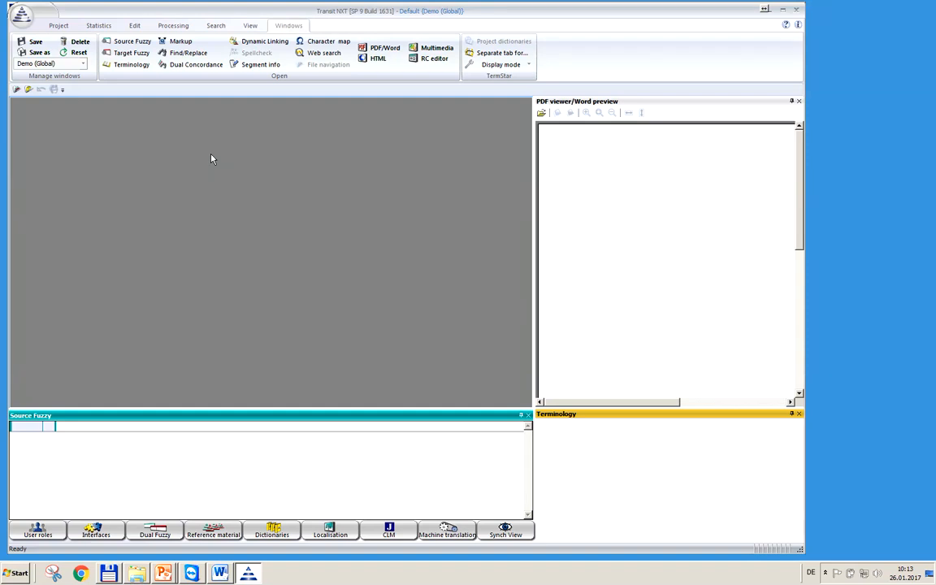
- Start a new project from scratch, naming it Food and keeping the Global scope with no customer
{"action": "left_click", "coordinate": [59, 25]}
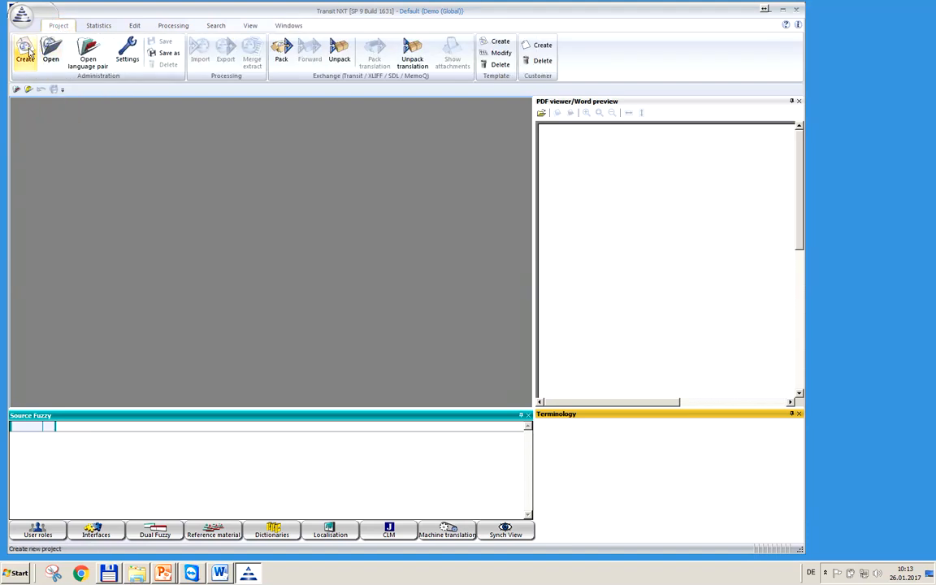
{"action": "left_click", "coordinate": [29, 49]}
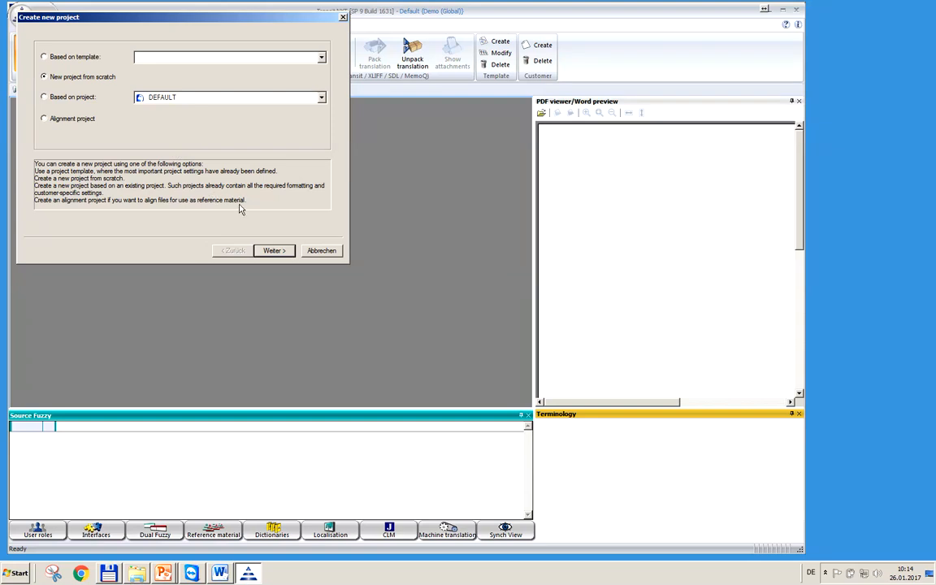
{"action": "left_click", "coordinate": [284, 252]}
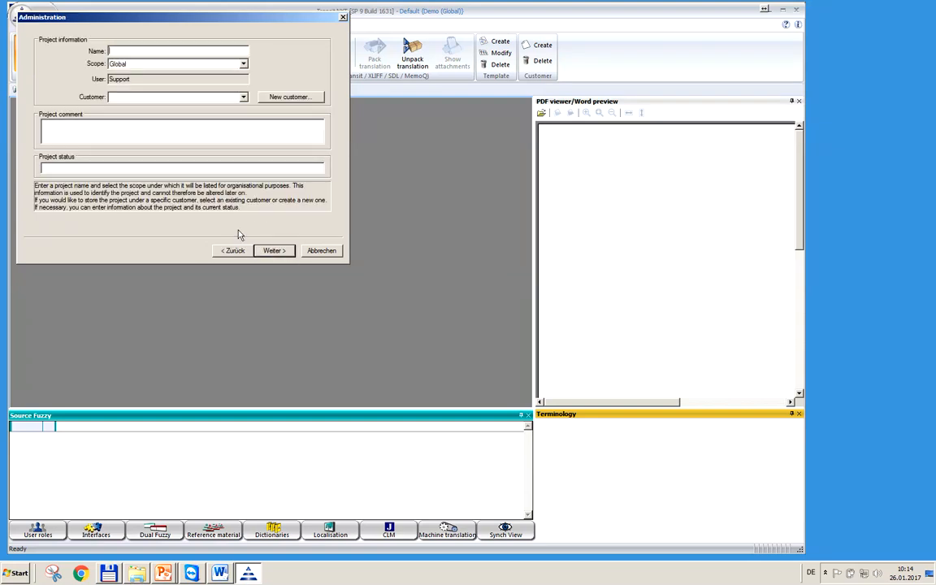
{"action": "left_click", "coordinate": [128, 50]}
{"action": "type", "text": "Food"}
{"action": "left_click", "coordinate": [275, 251]}
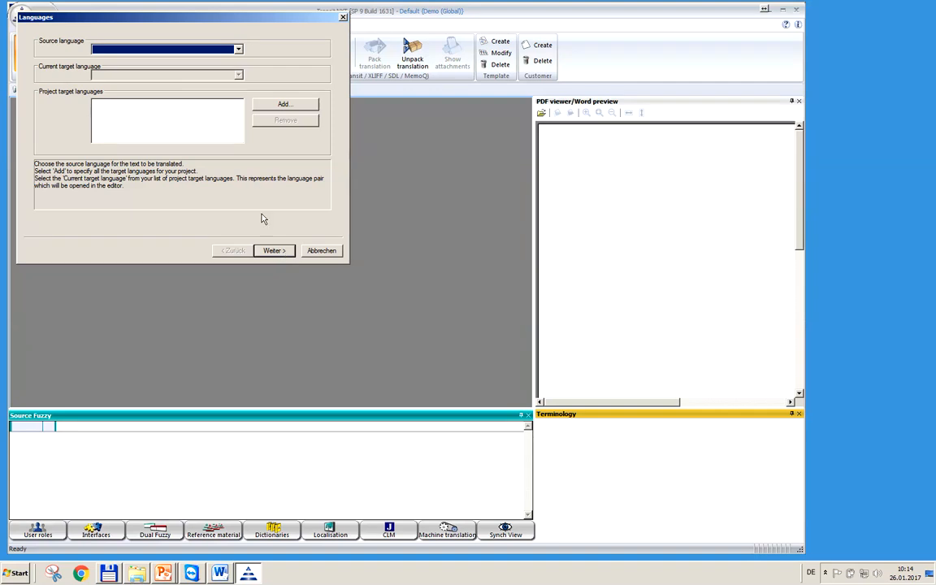
- Set the project's source language to English (UK)
{"action": "left_click", "coordinate": [239, 50]}
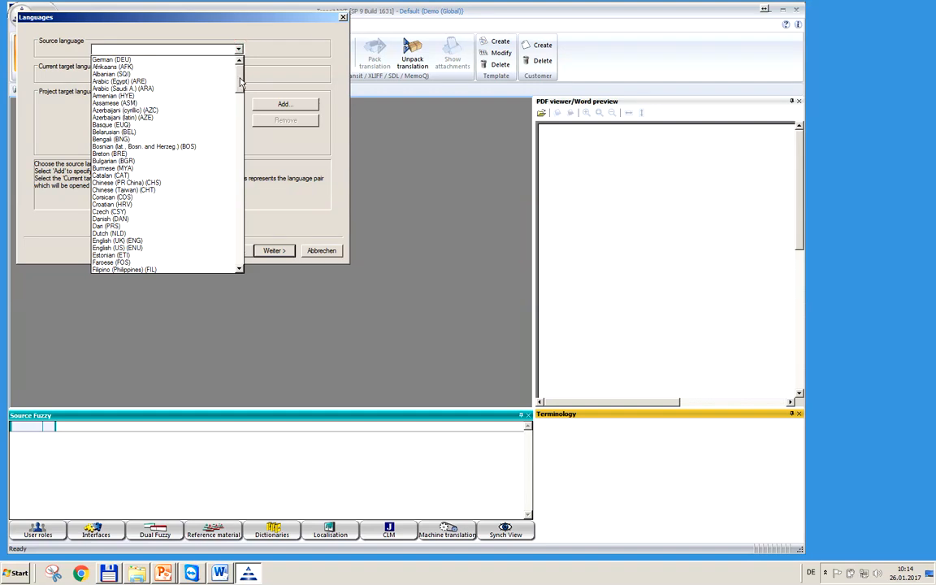
{"action": "left_click_drag", "start_coordinate": [241, 82], "coordinate": [238, 109]}
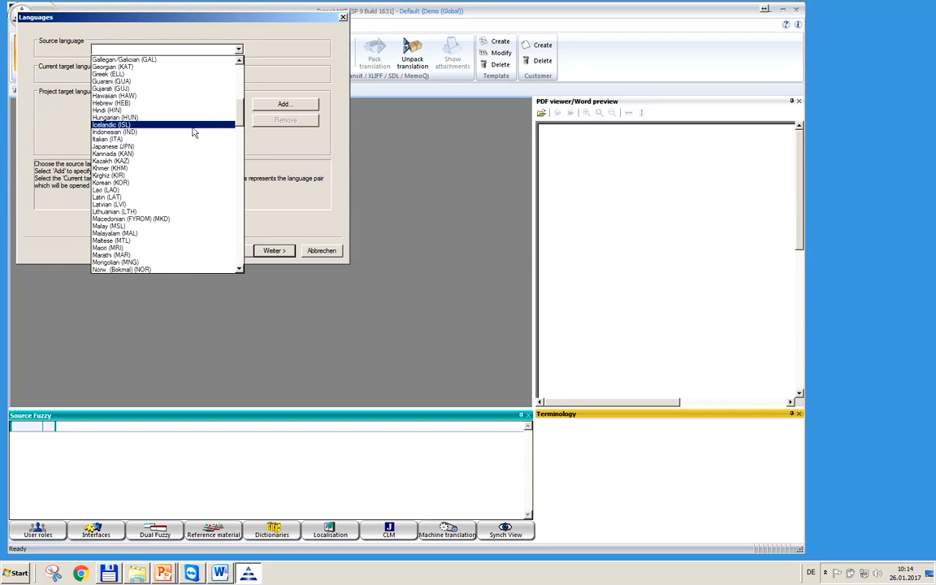
{"action": "key", "text": "End"}
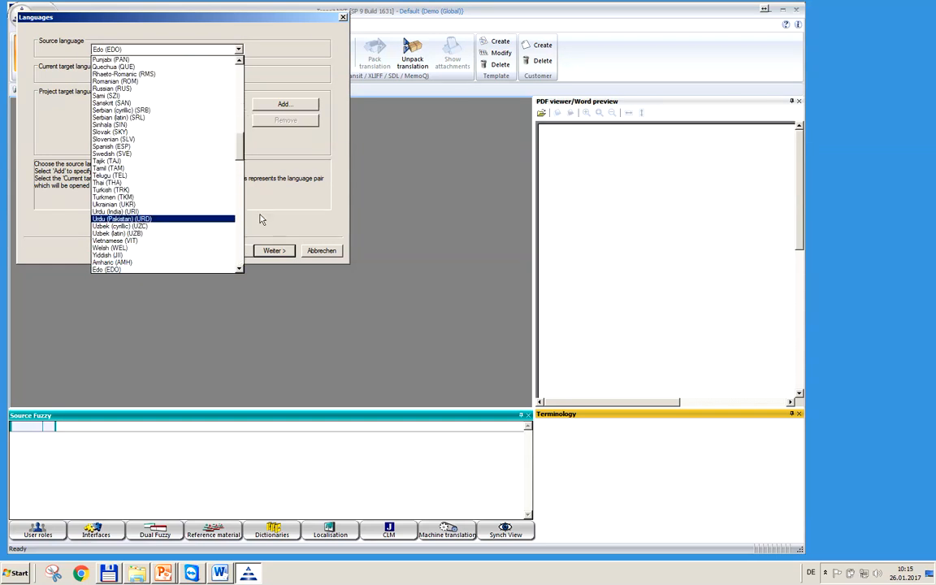
{"action": "scroll", "coordinate": [215, 138], "scroll_direction": "up", "scroll_amount": 20}
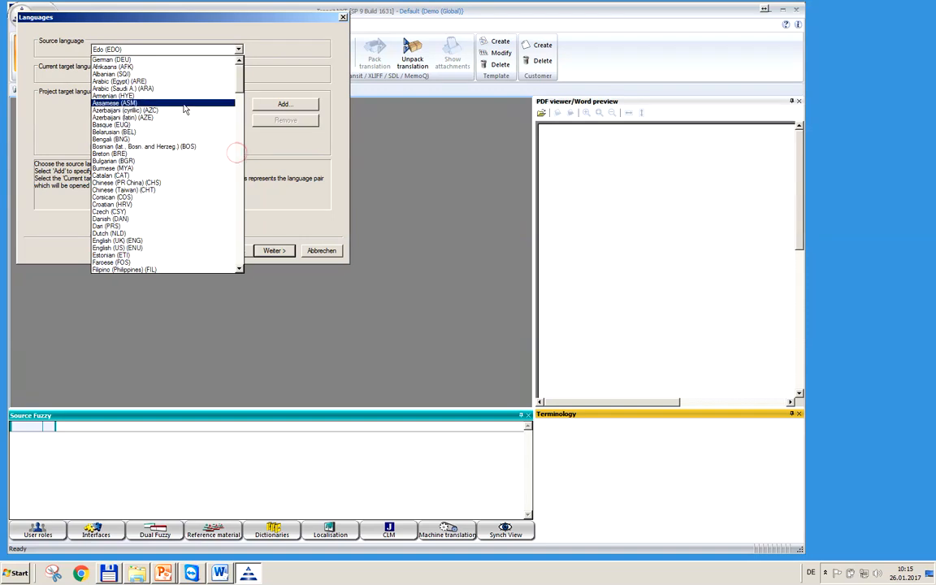
{"action": "left_click", "coordinate": [184, 104]}
{"action": "key", "text": "e"}
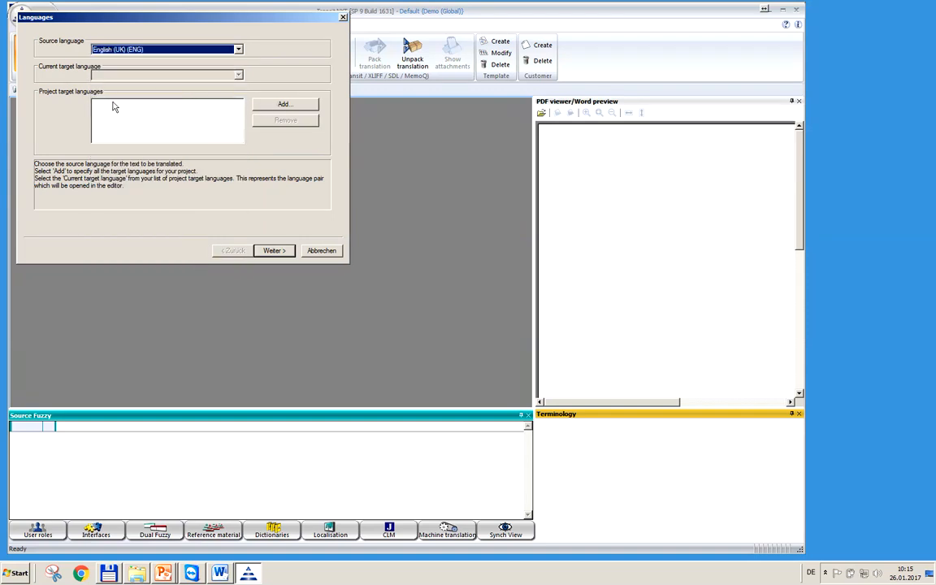
- Add German as the project's target language and accept the language settings
{"action": "left_click", "coordinate": [259, 104]}
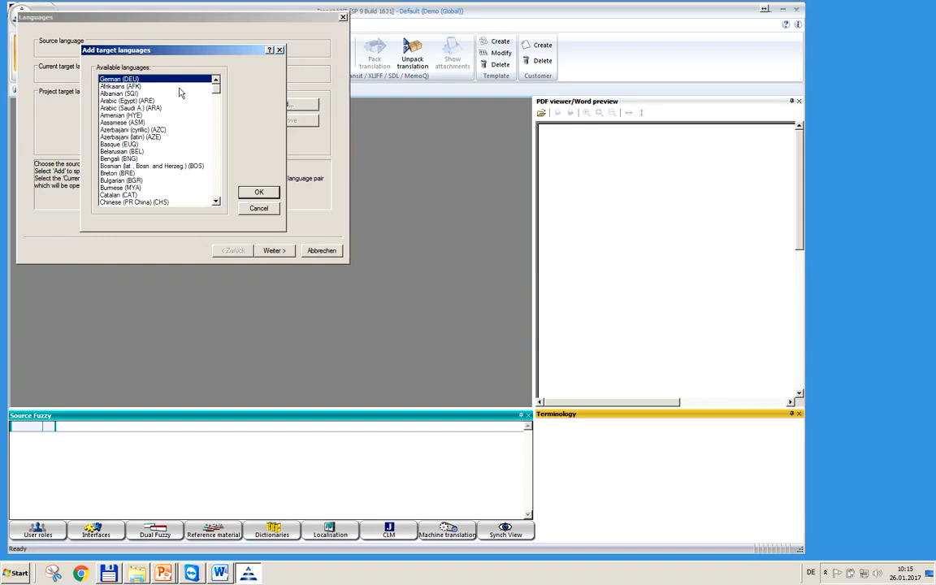
{"action": "left_click", "coordinate": [259, 192]}
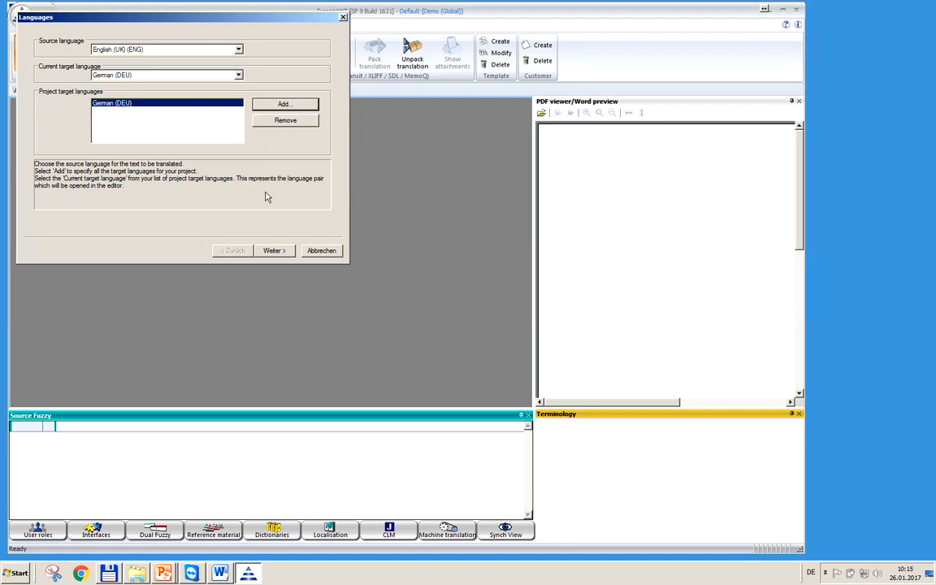
{"action": "left_click", "coordinate": [274, 250]}
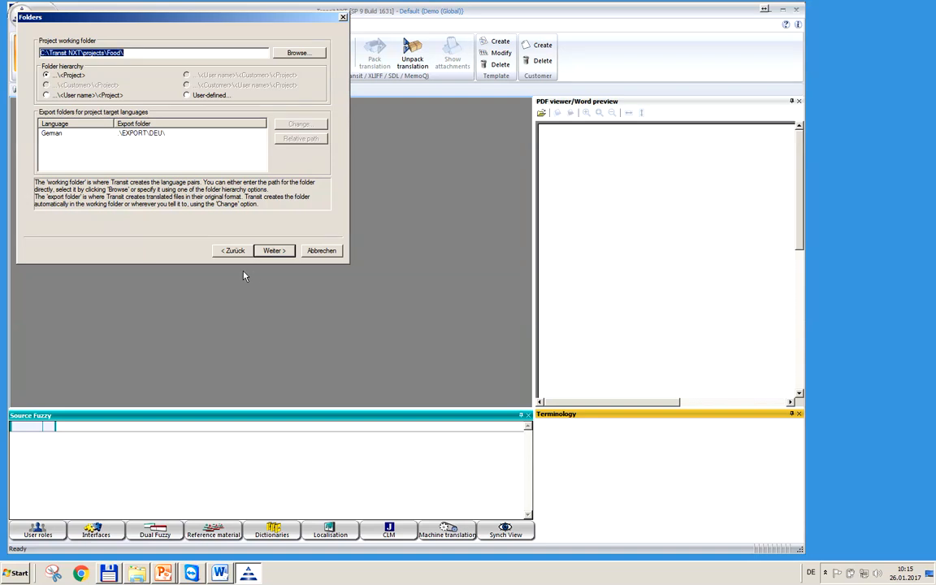
- Keep the working folder C:\Transit NXT\projects\Food\ and choose MS Office 95-2016 as the project's file type
{"action": "left_click", "coordinate": [136, 54]}
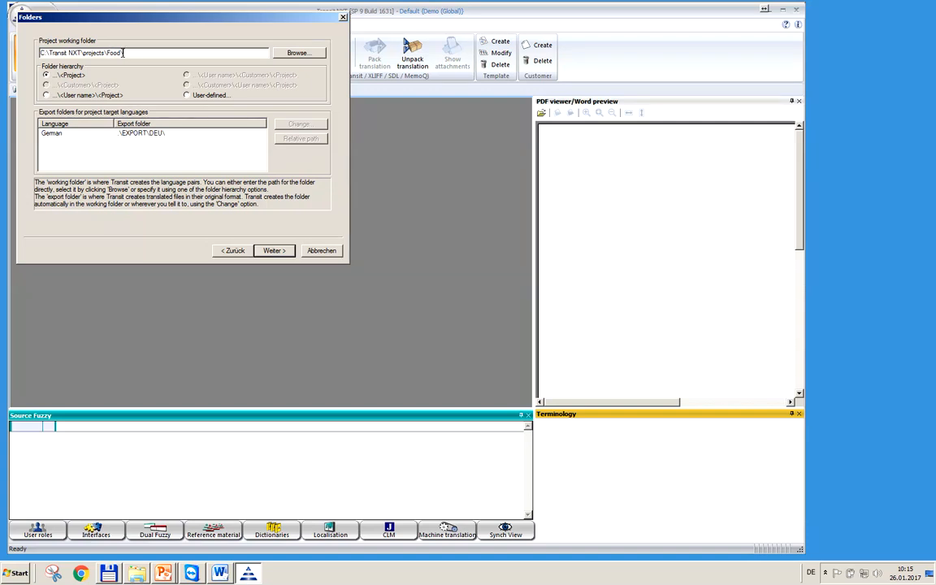
{"action": "left_click", "coordinate": [286, 252]}
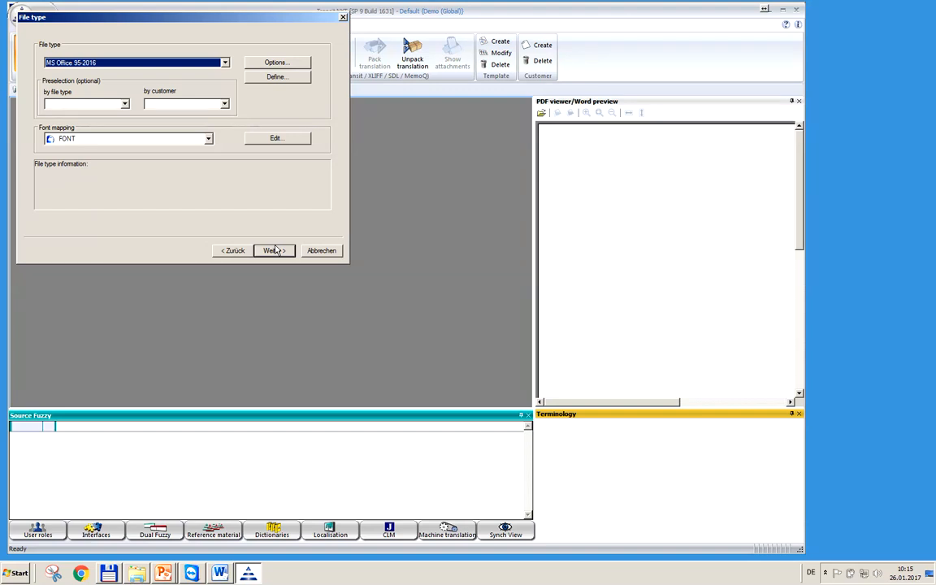
{"action": "left_click", "coordinate": [225, 63]}
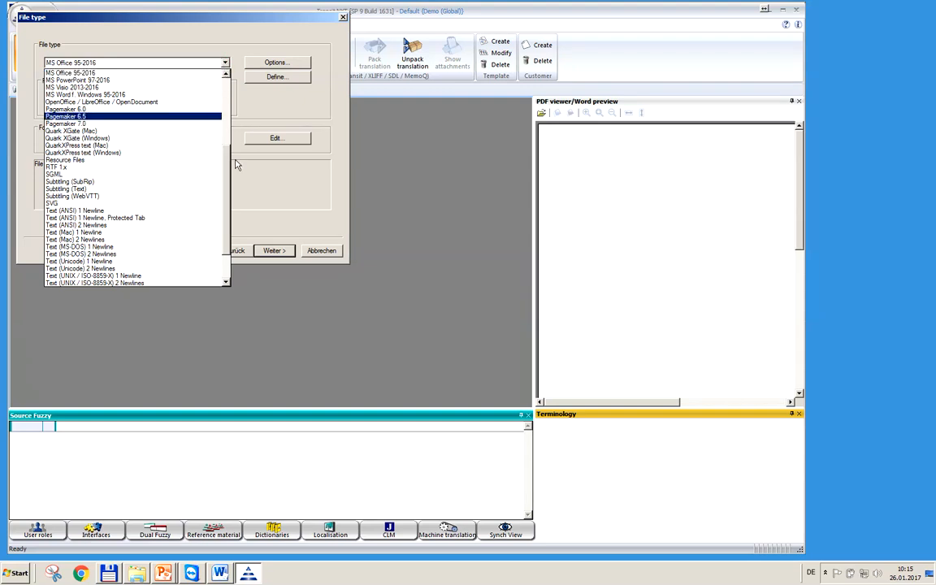
{"action": "mouse_move", "coordinate": [229, 163]}
{"action": "left_mouse_down"}
{"action": "mouse_move", "coordinate": [227, 96]}
{"action": "mouse_move", "coordinate": [234, 207]}
{"action": "mouse_move", "coordinate": [237, 174]}
{"action": "left_mouse_up"}
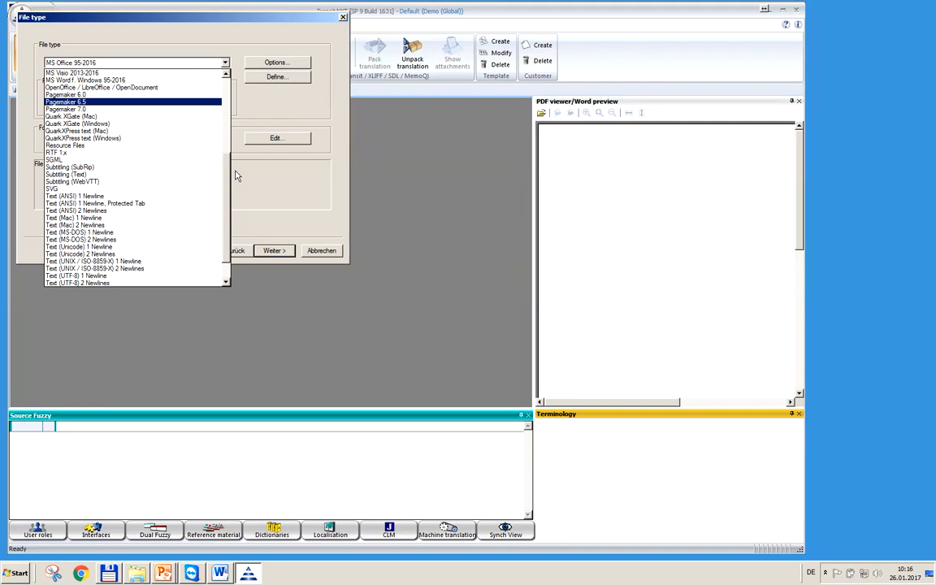
{"action": "scroll", "coordinate": [227, 193], "scroll_direction": "up", "scroll_amount": 3}
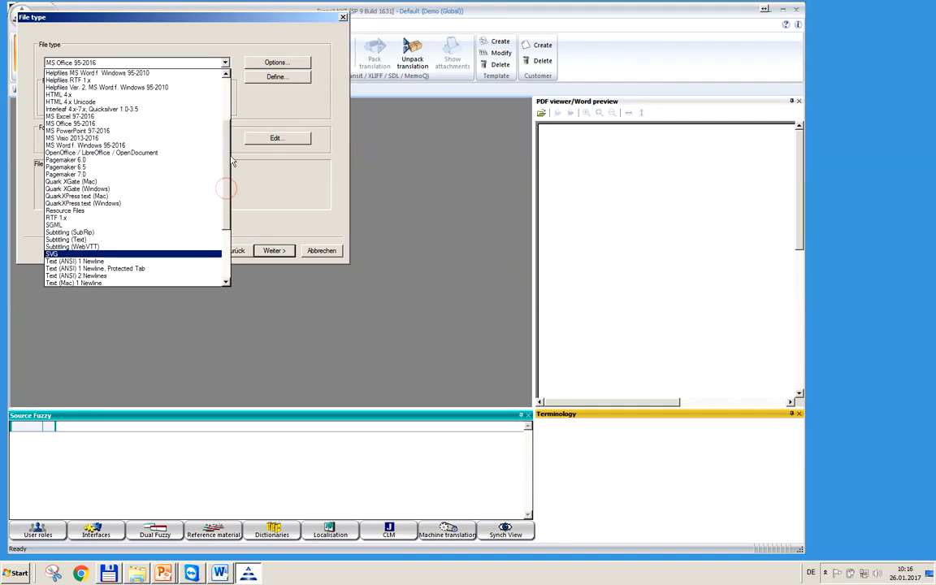
{"action": "left_click", "coordinate": [122, 123]}
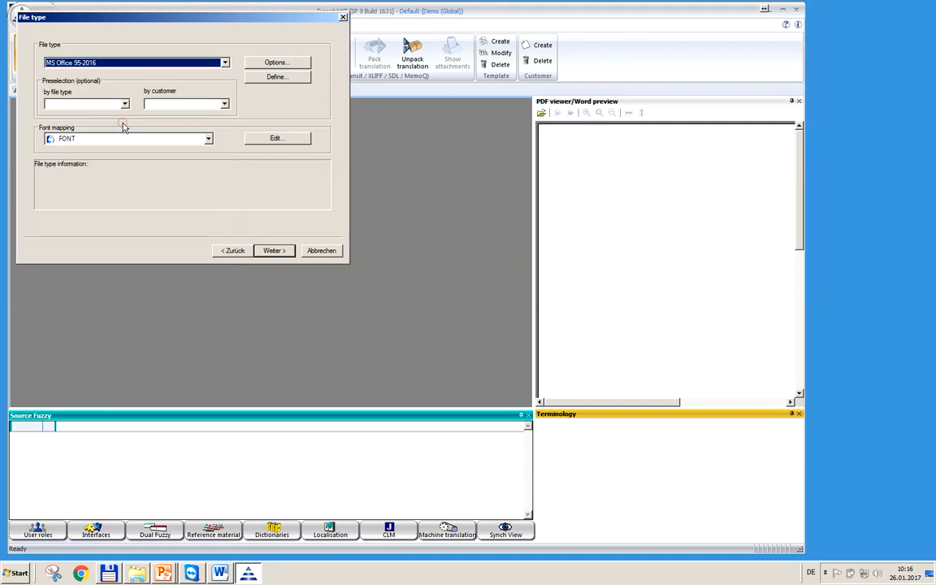
{"action": "left_click", "coordinate": [275, 251]}
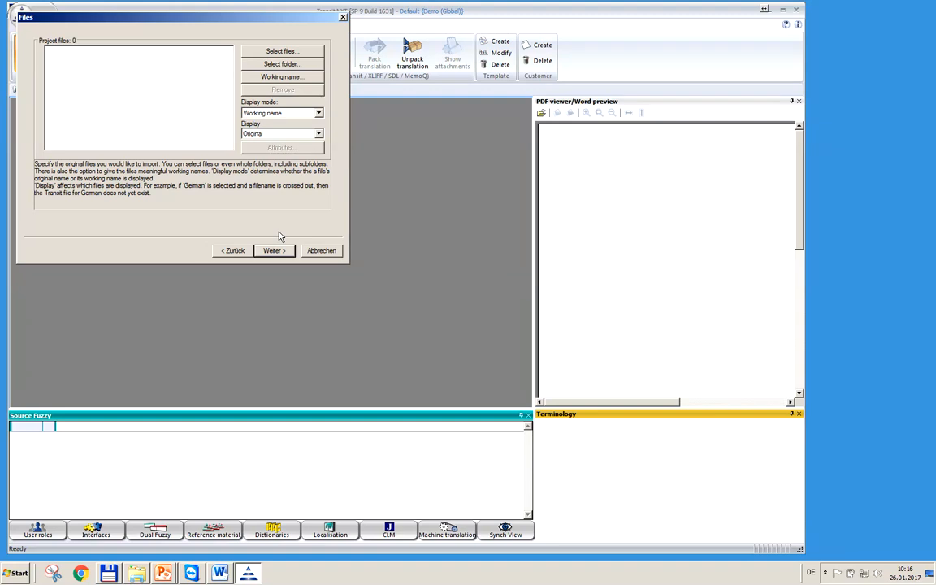
- Add all original files from the __TEXT folder to the project
{"action": "left_click", "coordinate": [290, 65]}
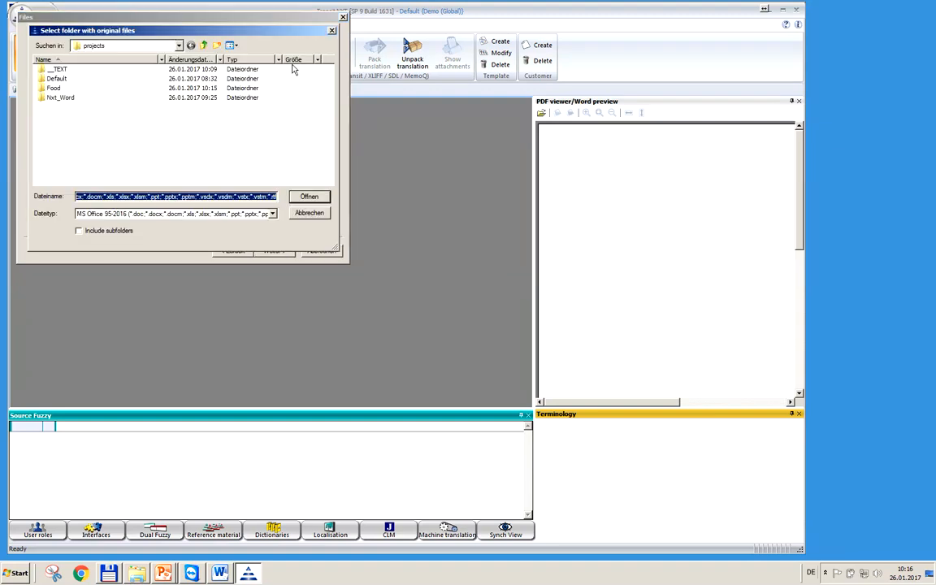
{"action": "double_click", "coordinate": [57, 70]}
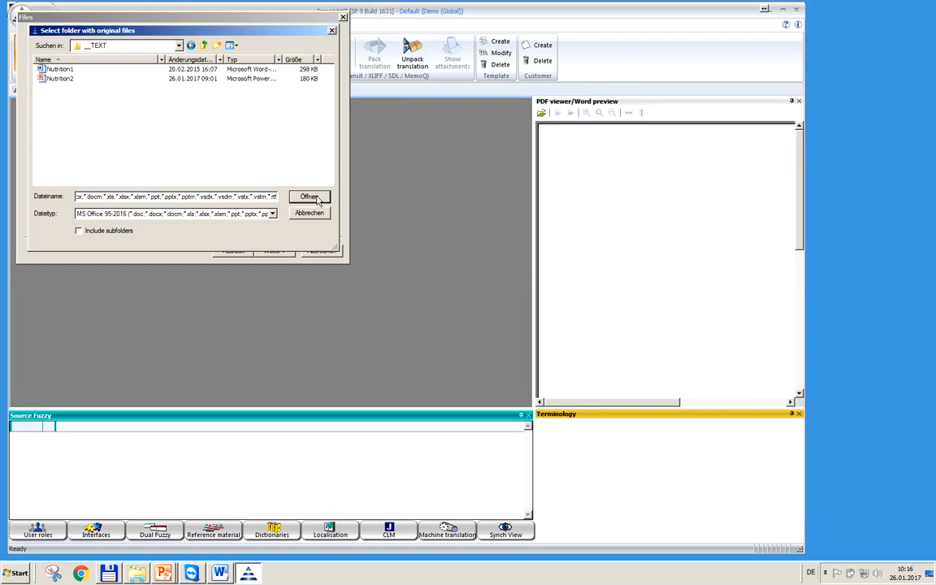
{"action": "left_click", "coordinate": [309, 197]}
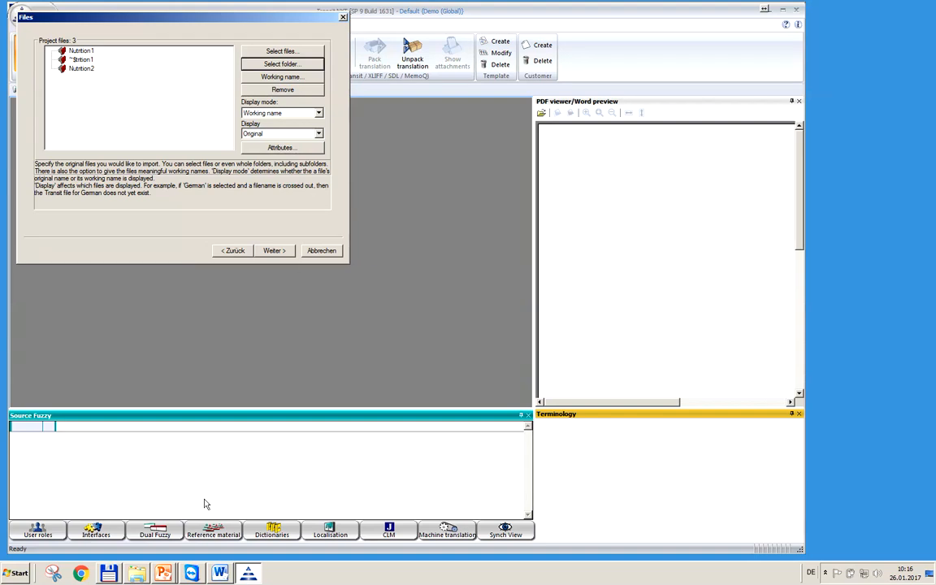
- Remove the temporary duplicate of Nutrition1 from the project files and close the Nutrition2 and Workflow presentations in PowerPoint
{"action": "left_click", "coordinate": [82, 59]}
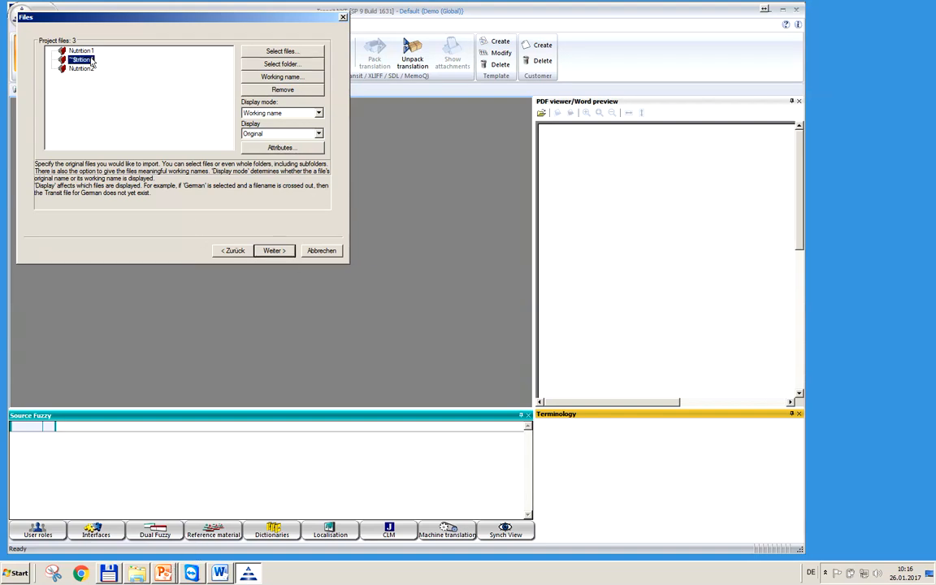
{"action": "left_click", "coordinate": [279, 91]}
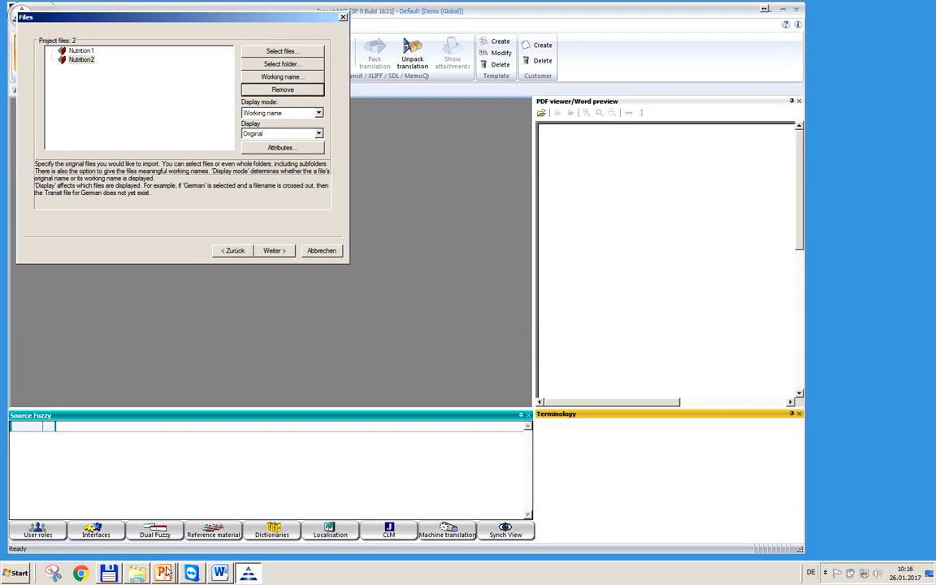
{"action": "mouse_move", "coordinate": [165, 573]}
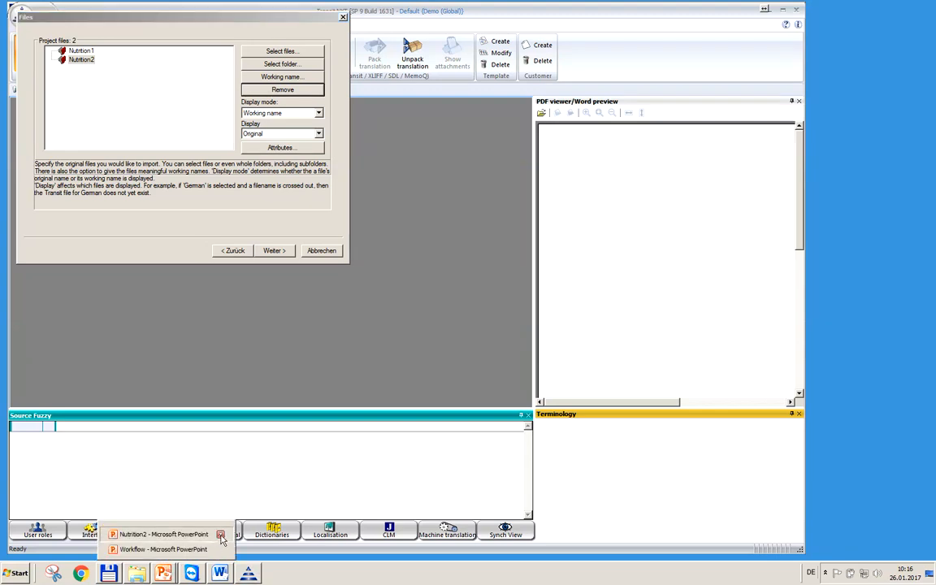
{"action": "left_click", "coordinate": [220, 537]}
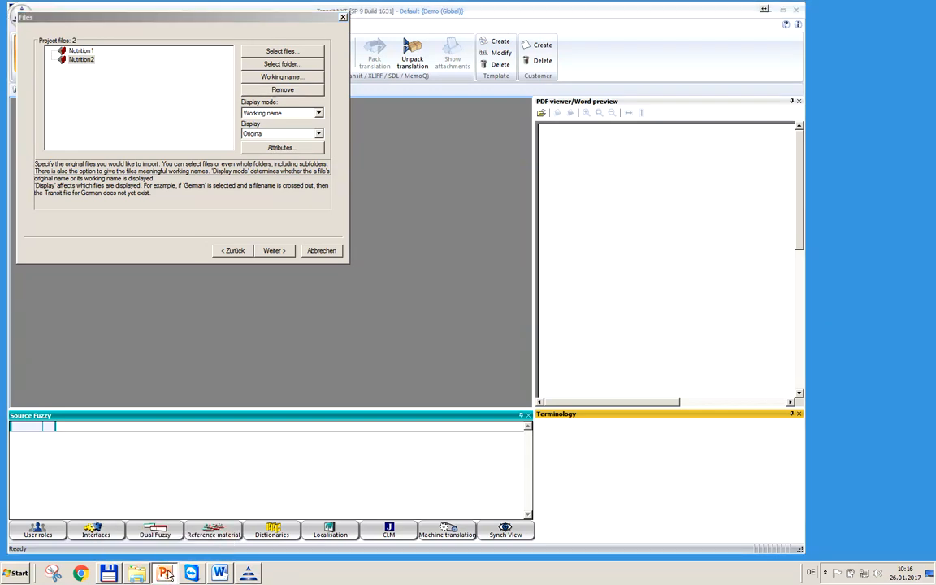
{"action": "mouse_move", "coordinate": [166, 573]}
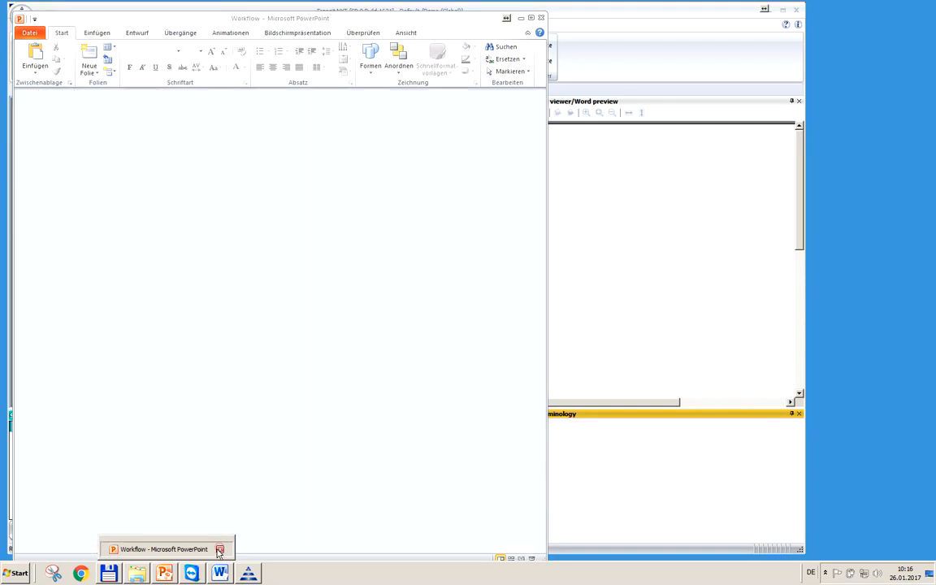
{"action": "left_click", "coordinate": [219, 550]}
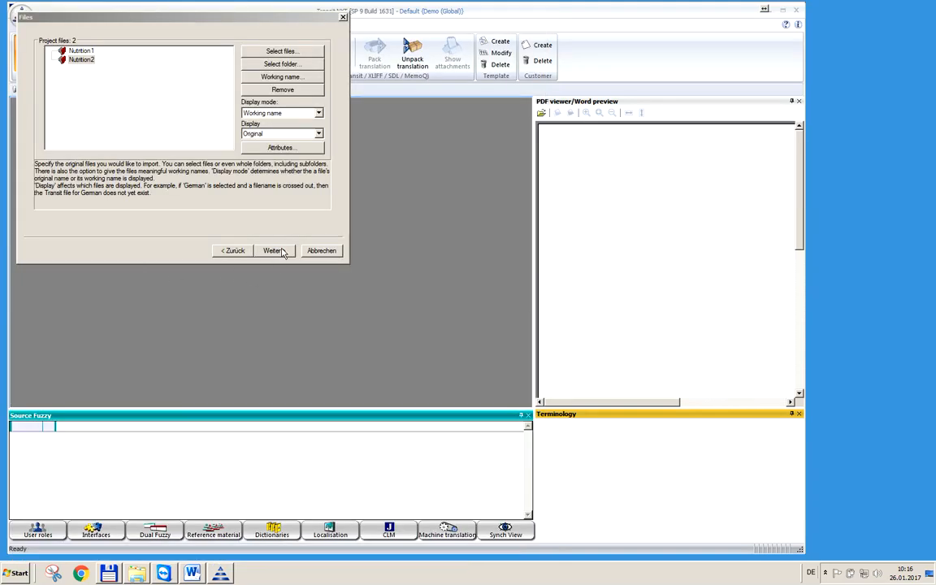
- Leave the project without reference material and add the Example dictionary from TermStar NXT as its project dictionary
{"action": "left_click", "coordinate": [274, 250]}
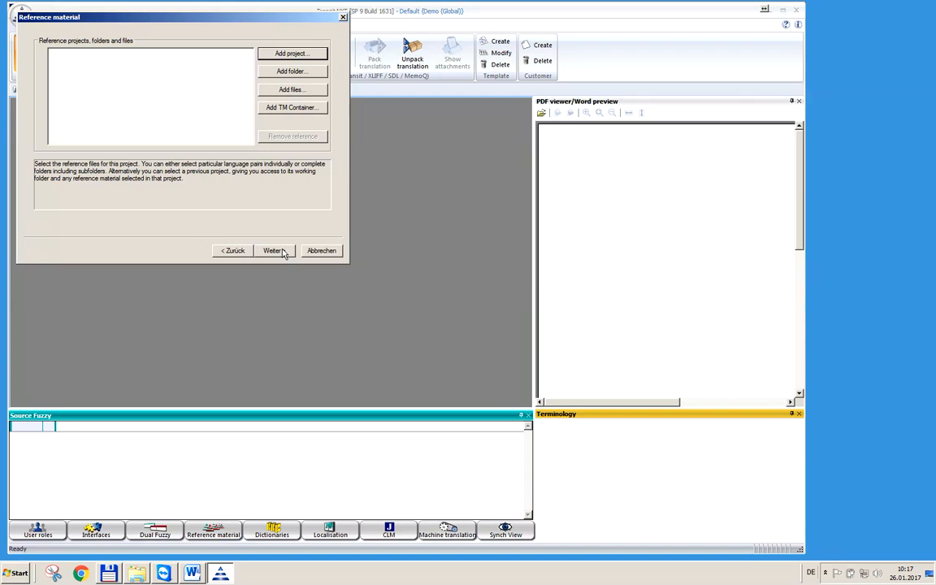
{"action": "left_click", "coordinate": [276, 251]}
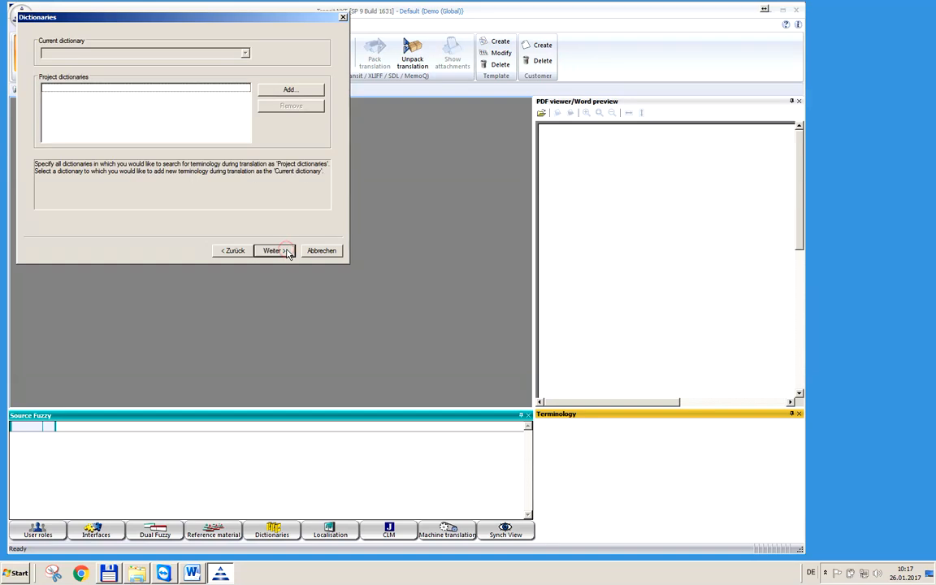
{"action": "left_click", "coordinate": [305, 94]}
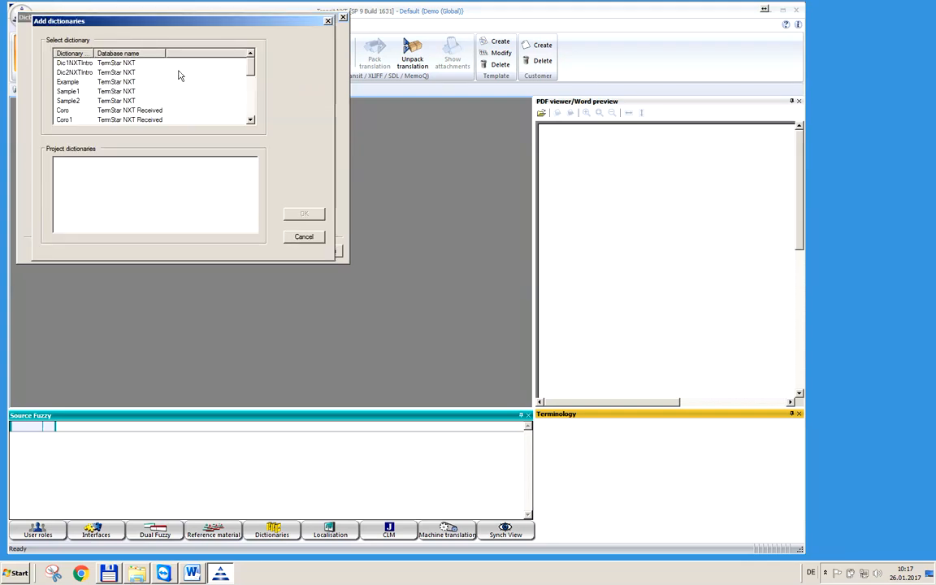
{"action": "left_click", "coordinate": [72, 82]}
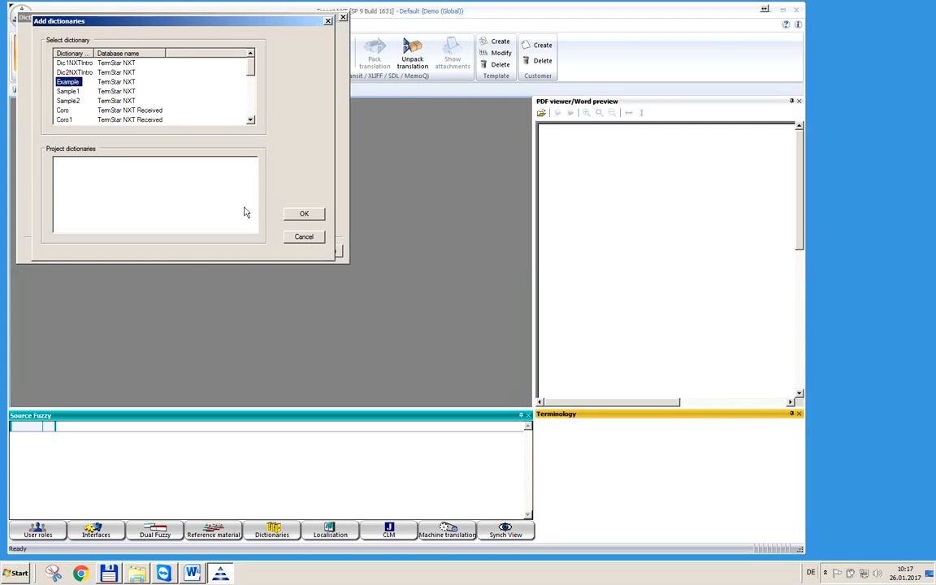
{"action": "left_click", "coordinate": [297, 214]}
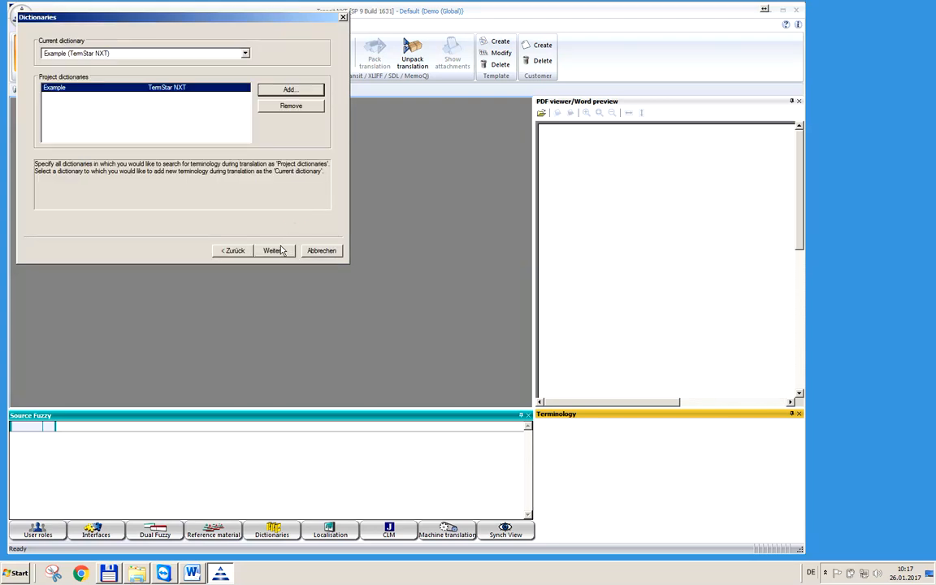
{"action": "left_click", "coordinate": [276, 251]}
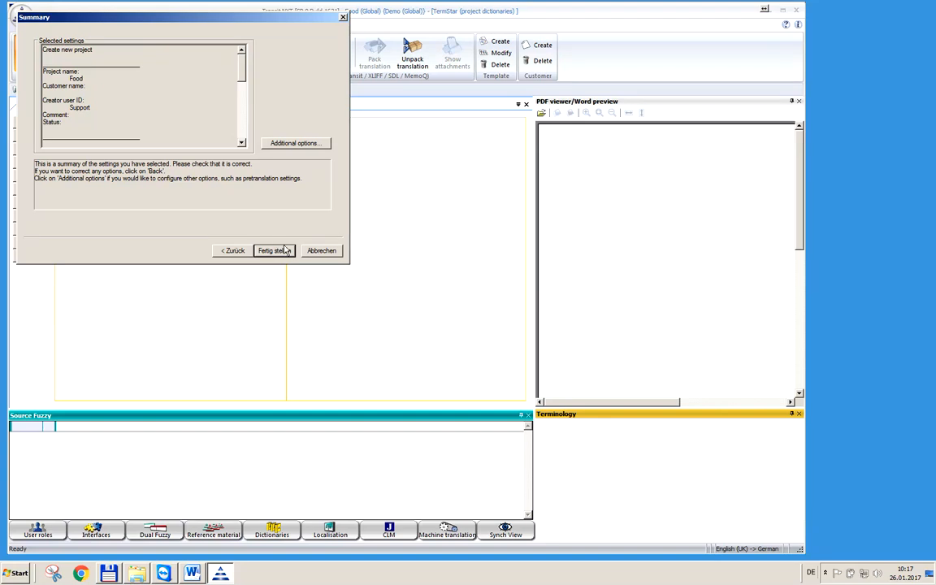
- Finish creating the Food project and start its German import with files created for the PDF viewer
{"action": "left_click", "coordinate": [288, 253]}
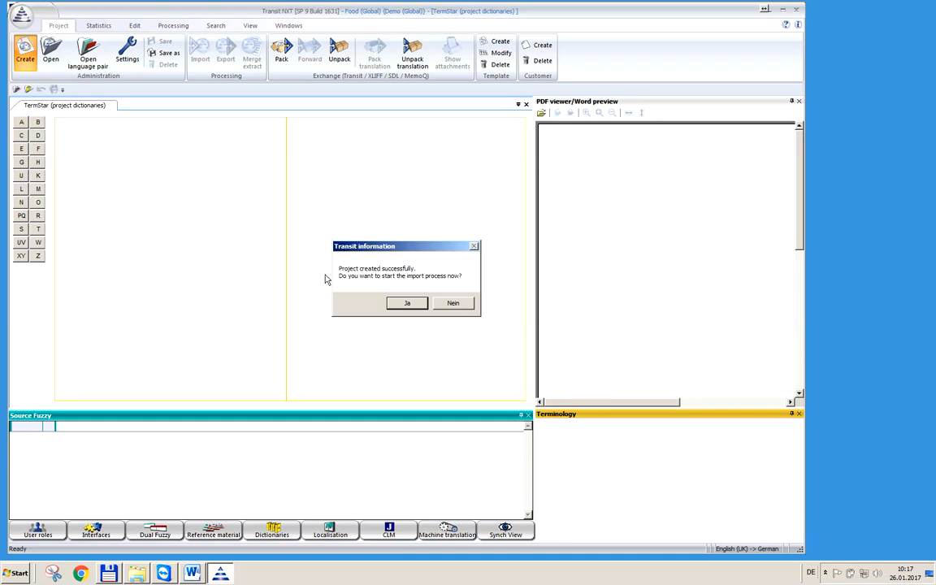
{"action": "left_click", "coordinate": [407, 303]}
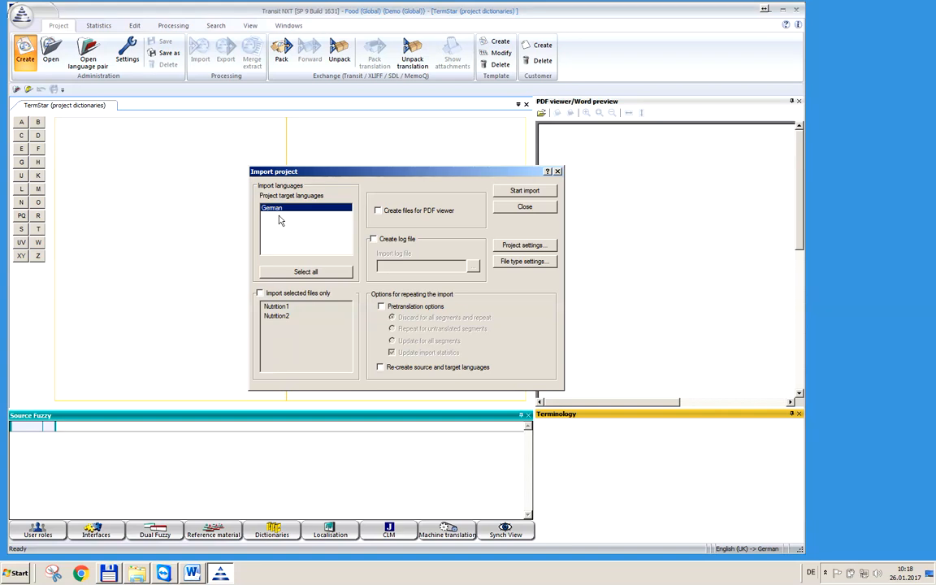
{"action": "left_click", "coordinate": [378, 211]}
{"action": "left_click", "coordinate": [526, 191]}
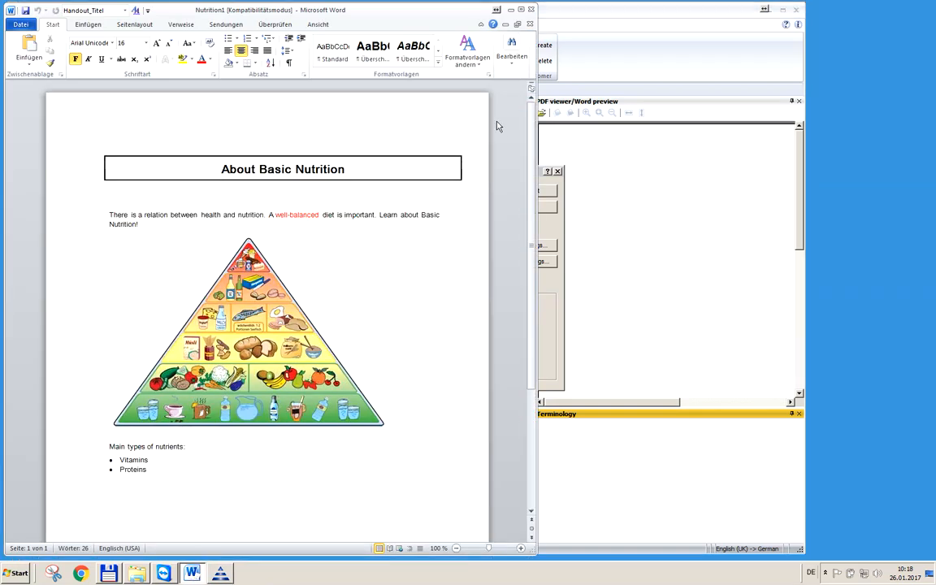
- Close the Nutrition1 document in Word, repeat the project import despite the partial-import warning, and leave the import settings
{"action": "left_click", "coordinate": [531, 8]}
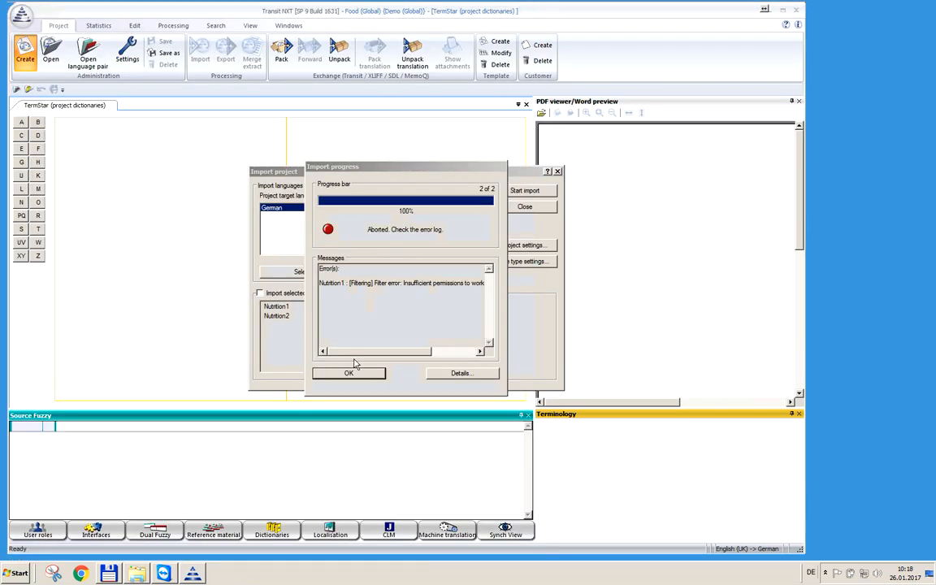
{"action": "left_click", "coordinate": [370, 375]}
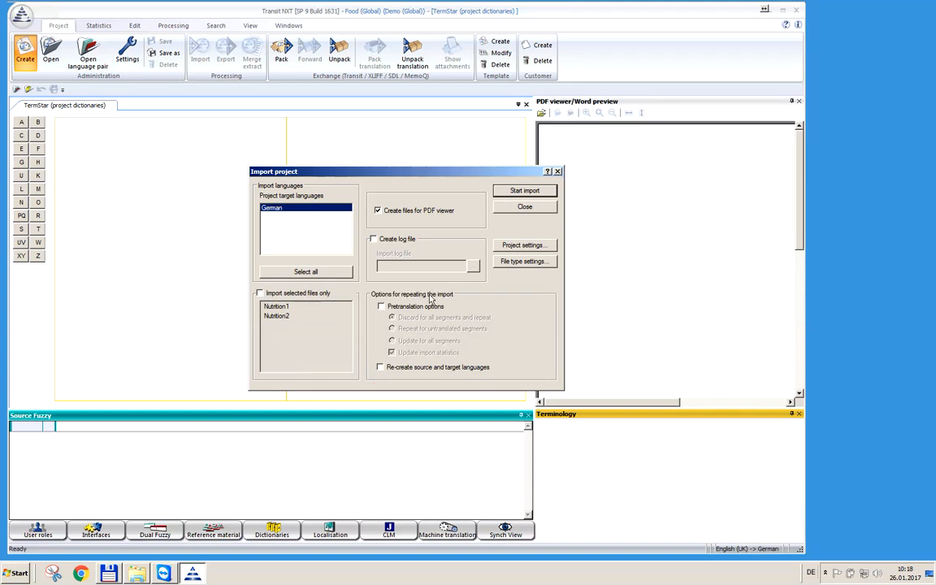
{"action": "left_click", "coordinate": [520, 190]}
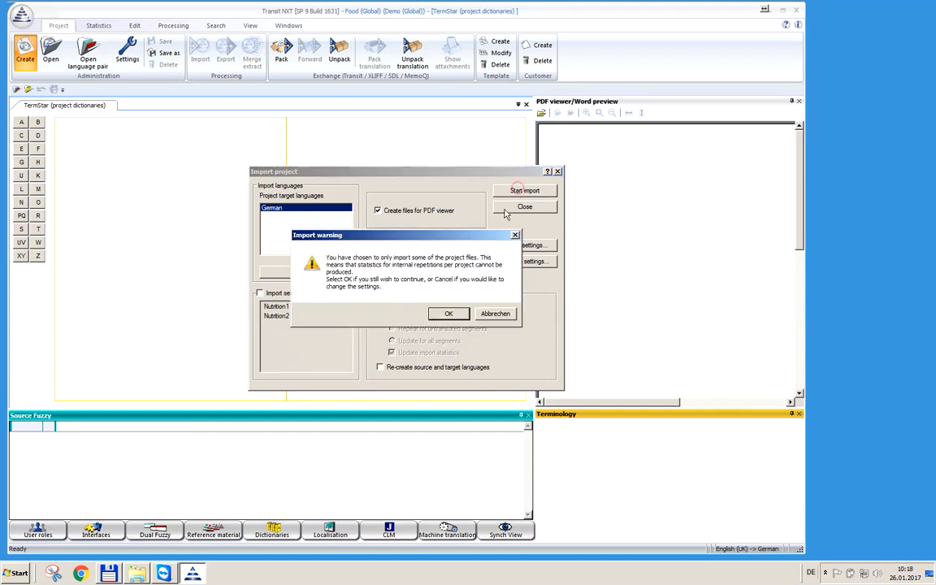
{"action": "left_click", "coordinate": [452, 313]}
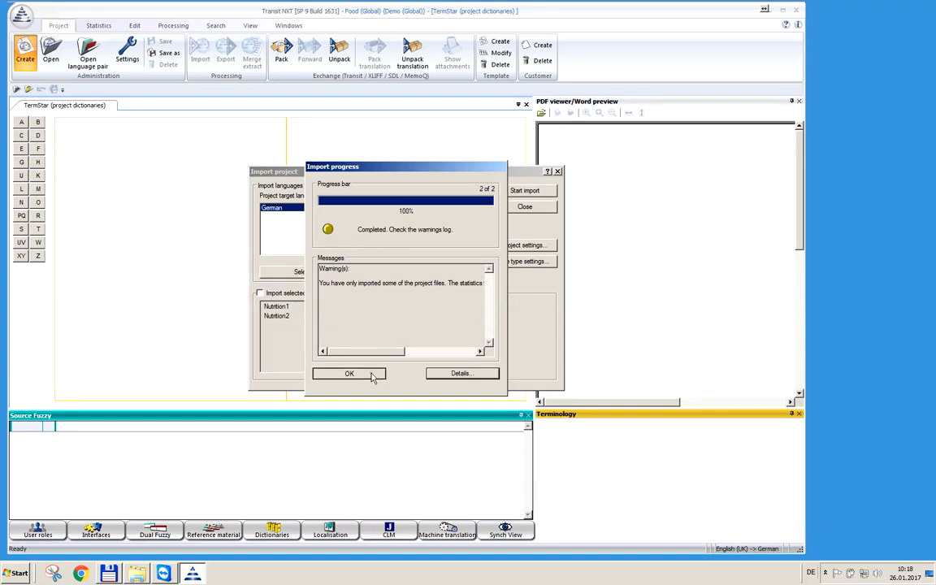
{"action": "left_click", "coordinate": [371, 373]}
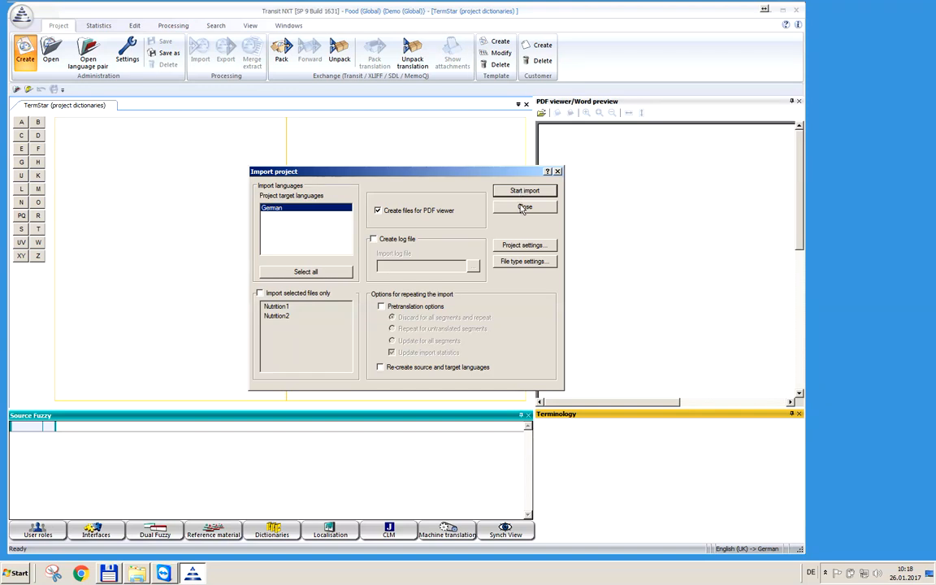
{"action": "left_click", "coordinate": [524, 208]}
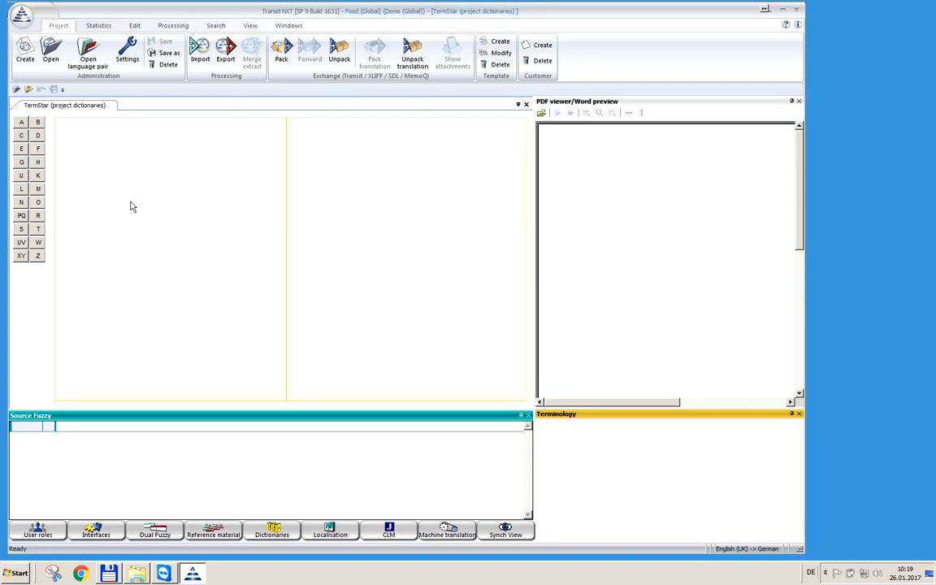
- Generate the project's language pair statistics report for German in words, based on the source language, and review it
{"action": "left_click", "coordinate": [104, 26]}
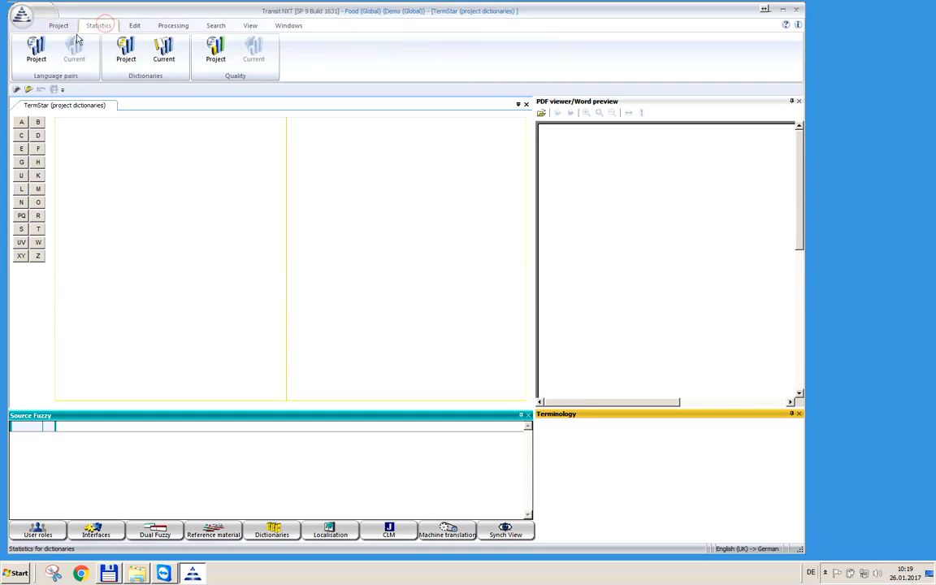
{"action": "left_click", "coordinate": [35, 50]}
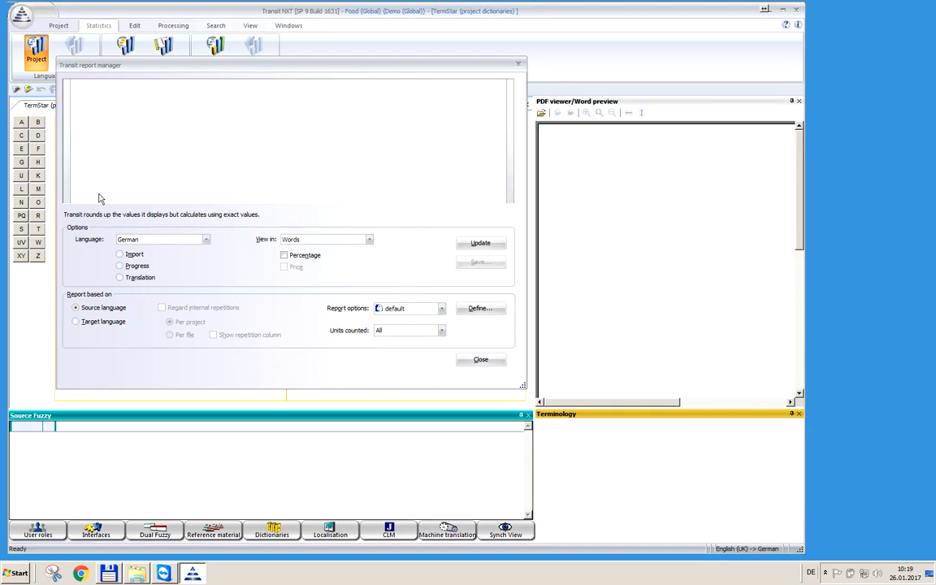
{"action": "left_click", "coordinate": [474, 245]}
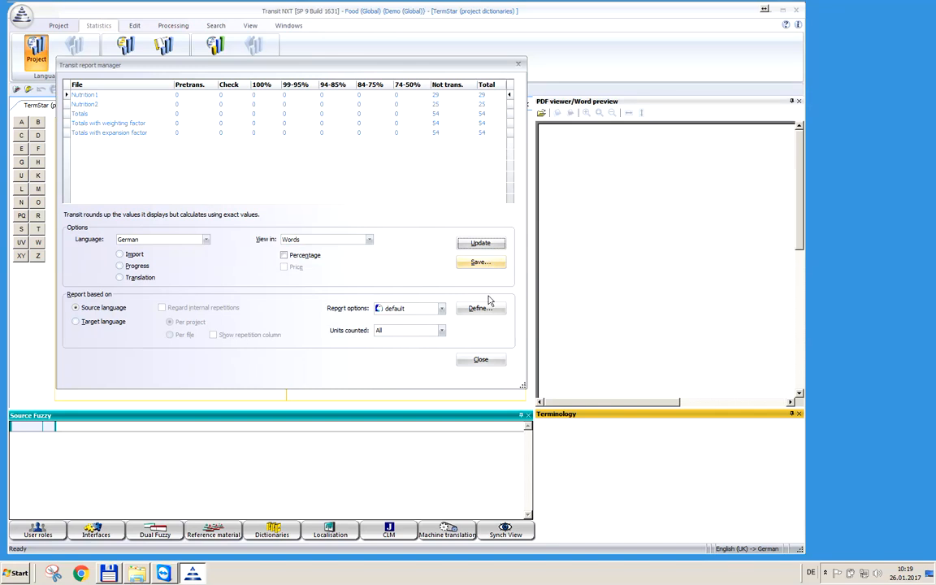
{"action": "left_click", "coordinate": [487, 364]}
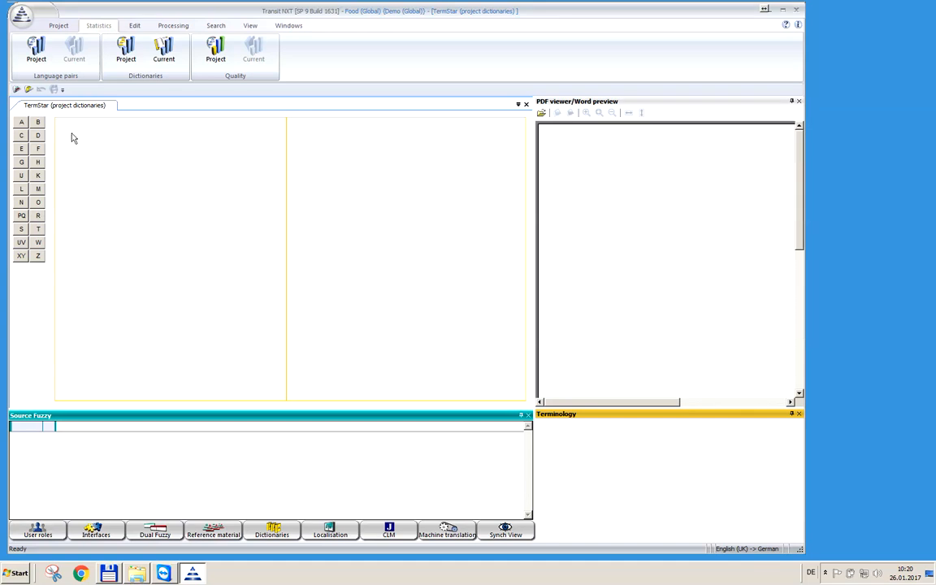
- Open the Nutrition1 English-German language pair for translation
{"action": "left_click", "coordinate": [58, 27]}
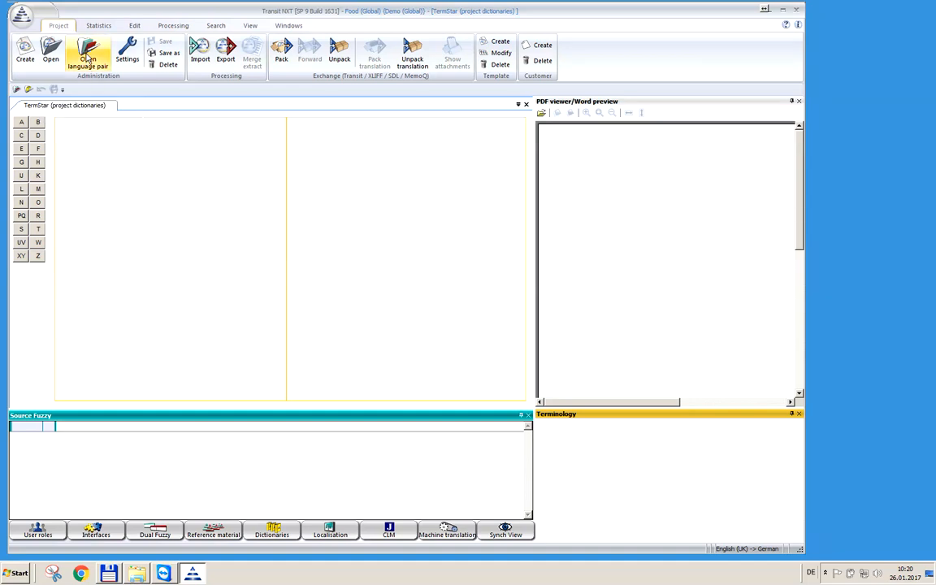
{"action": "left_click", "coordinate": [87, 57]}
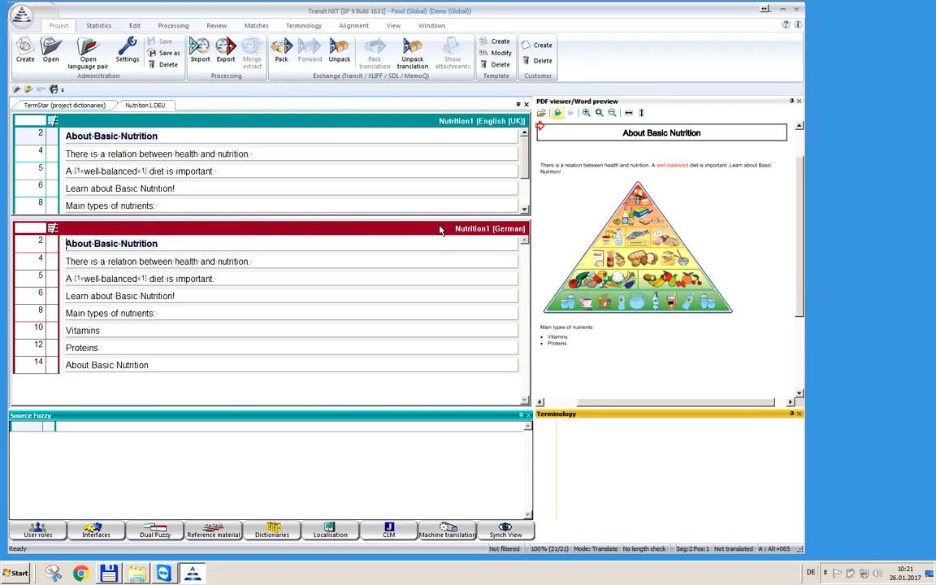
- Step through the German segments of Nutrition1 from segment 2 to 10 to examine how the document preview follows the current segment
{"action": "left_click", "coordinate": [166, 242]}
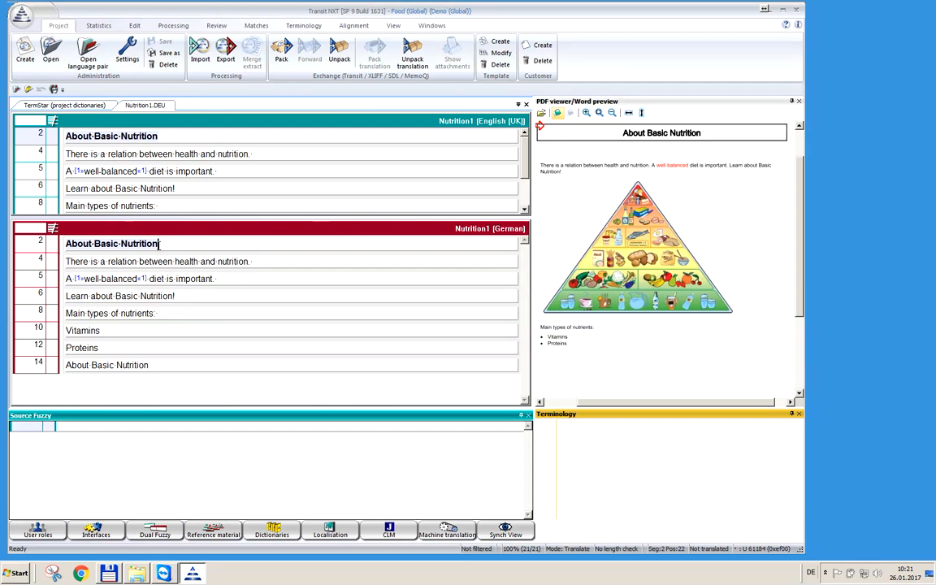
{"action": "left_click", "coordinate": [116, 244]}
{"action": "left_click", "coordinate": [157, 243]}
{"action": "key", "text": "Down"}
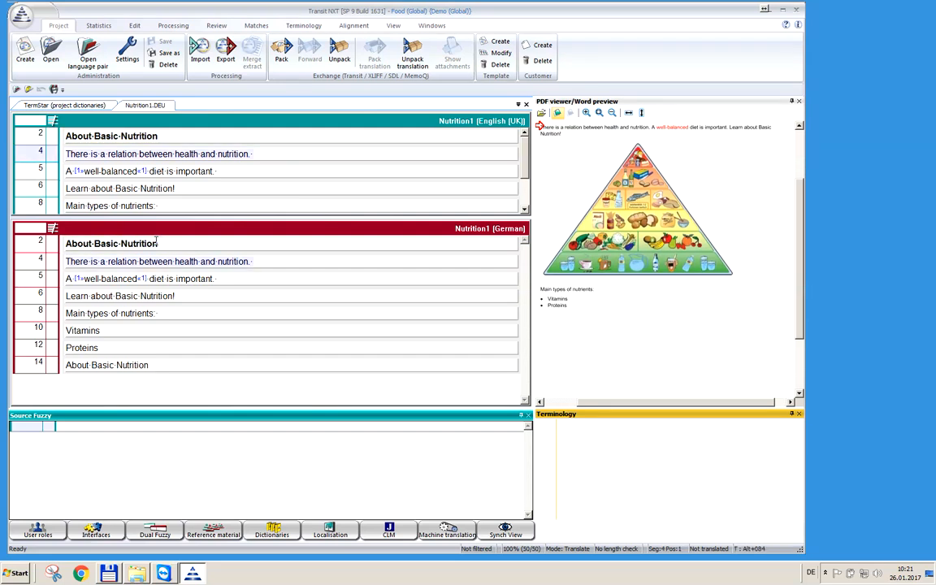
{"action": "key", "text": "Down"}
{"action": "key", "text": "Down"}
{"action": "key", "text": "Down"}
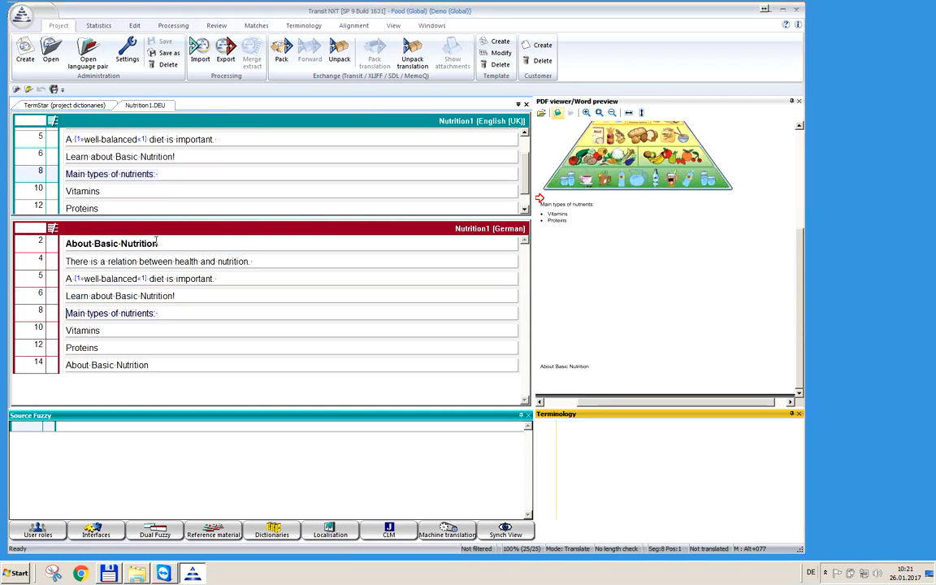
{"action": "key", "text": "Down"}
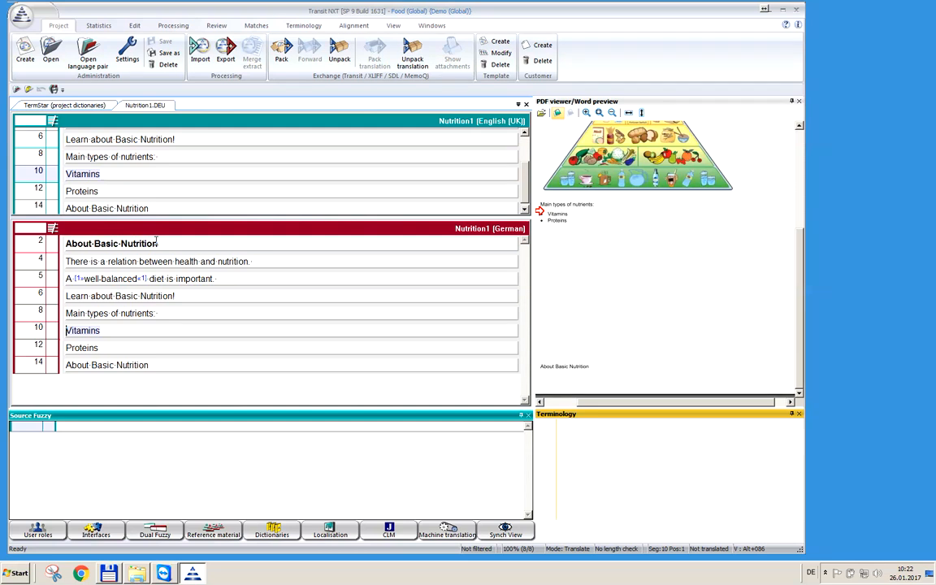
{"action": "key", "text": "Up"}
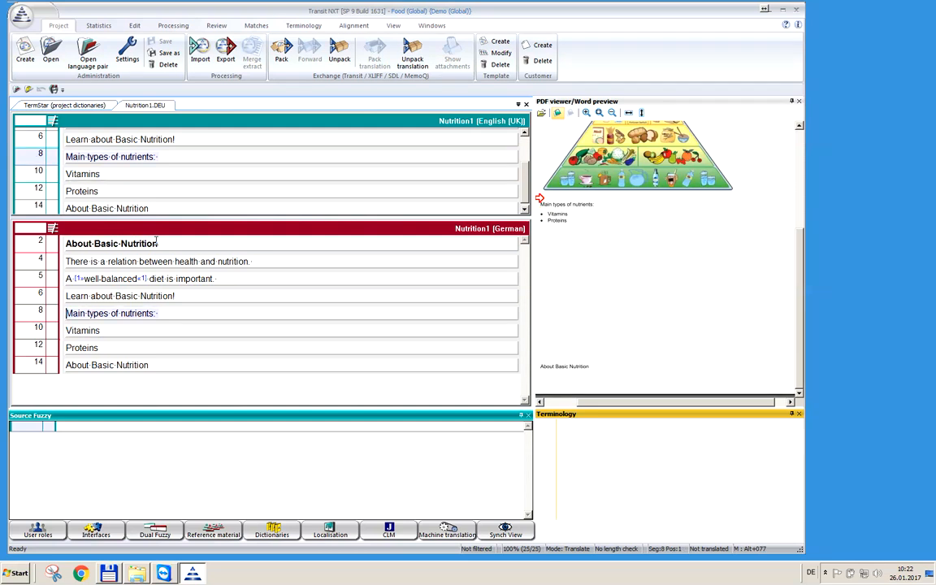
- Translate segment 2 of the German file as "Ernährungsgrundlagen", remove the leftover English text and confirm the segment
{"action": "left_click", "coordinate": [149, 244]}
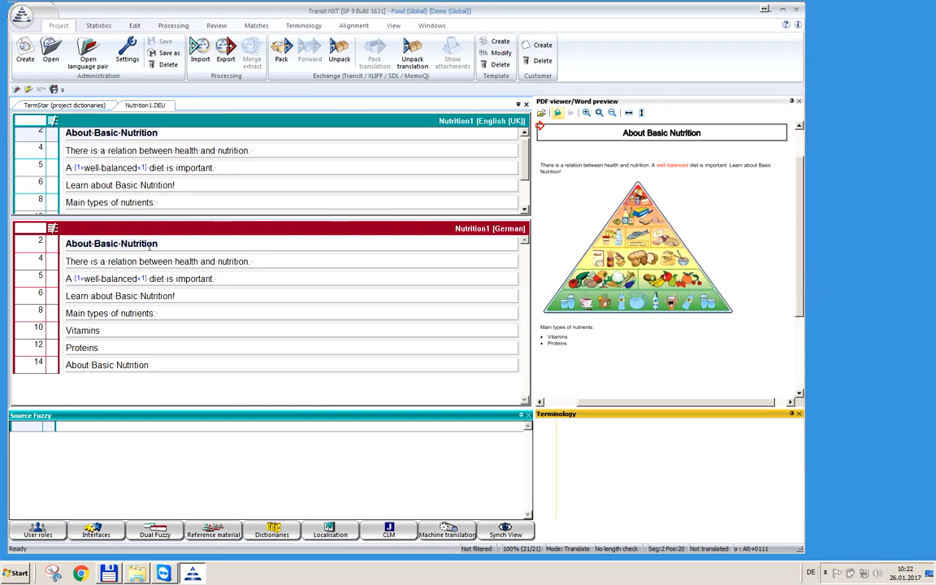
{"action": "left_click", "coordinate": [66, 243]}
{"action": "type", "text": "Ernäh"}
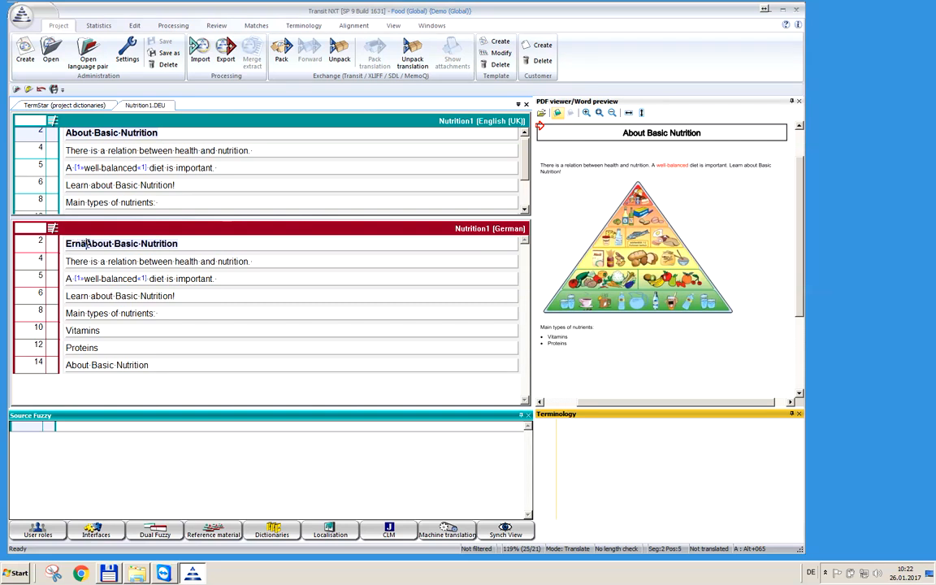
{"action": "type", "text": "rungsgrundla"}
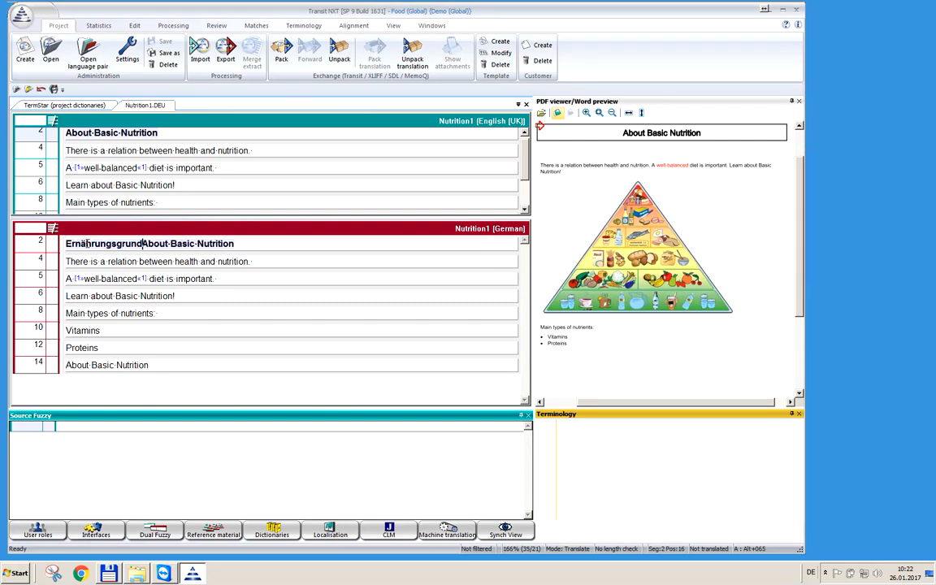
{"action": "type", "text": "gen"}
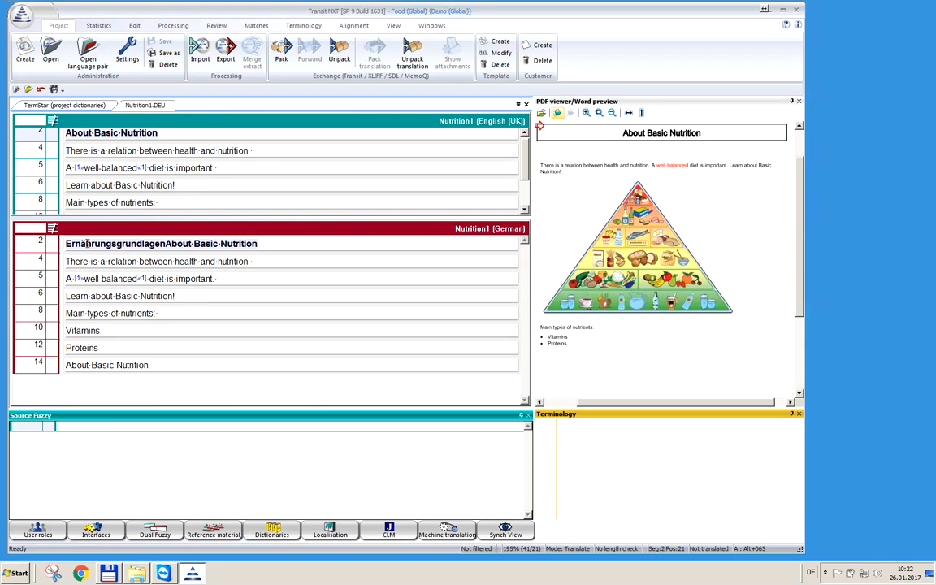
{"action": "key", "text": "shift+End"}
{"action": "key", "text": "Delete"}
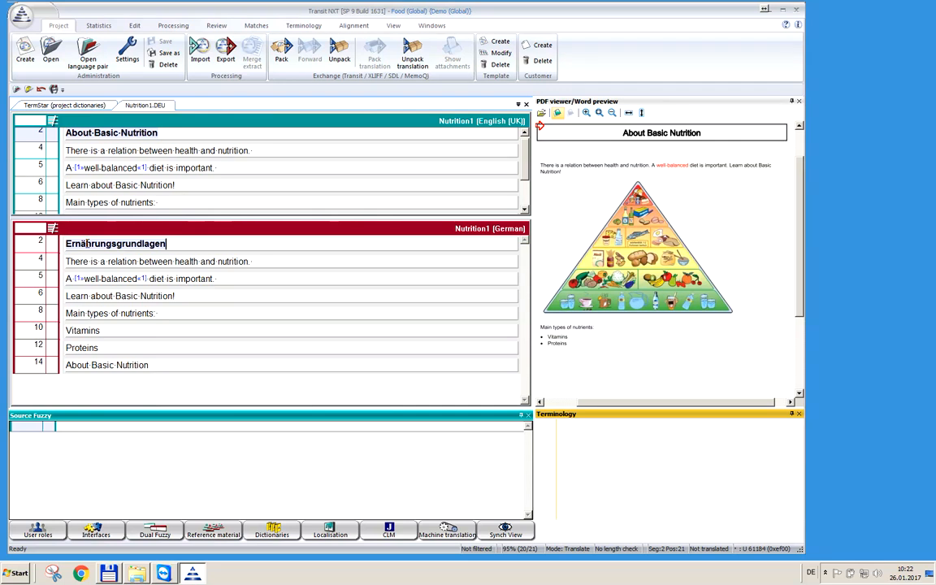
{"action": "key", "text": "ctrl+Return"}
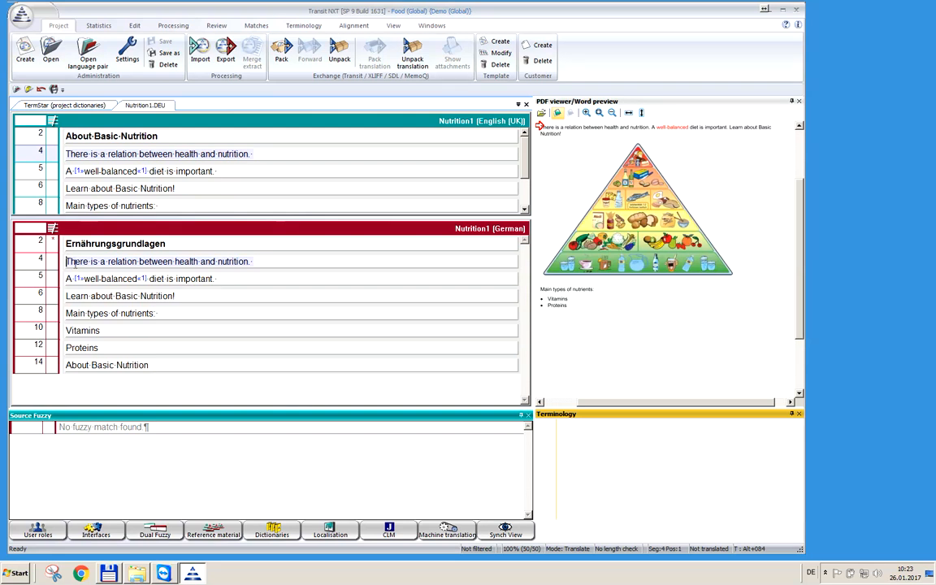
- Translate segment 4 as "Es gibt einen Zusammenhang zwischen Gesundheit und Ernährung", remove the remaining English text and confirm the segment
{"action": "type", "text": "Es gibt ein"}
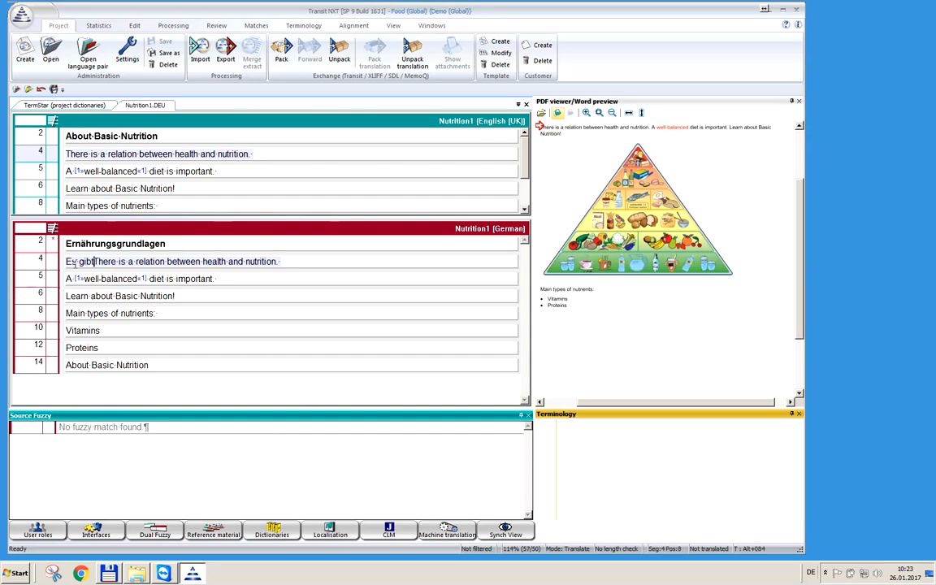
{"action": "type", "text": "en Zusammen"}
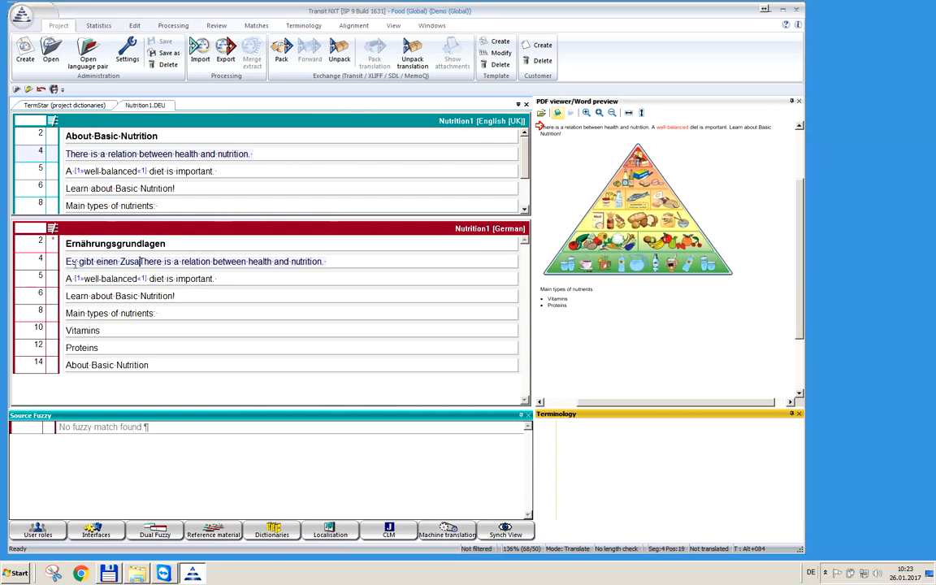
{"action": "type", "text": "hang zwischen "}
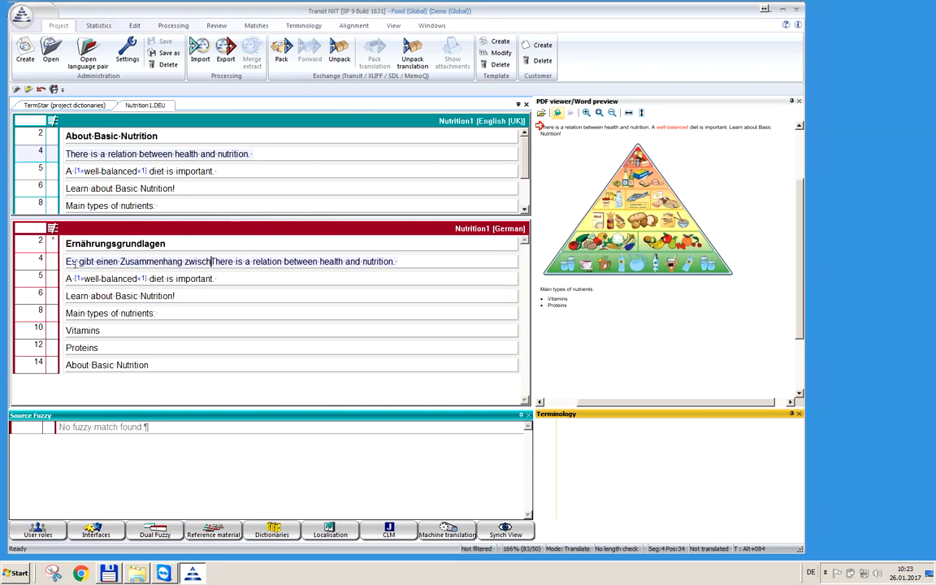
{"action": "type", "text": "Gesundheit und ErTh"}
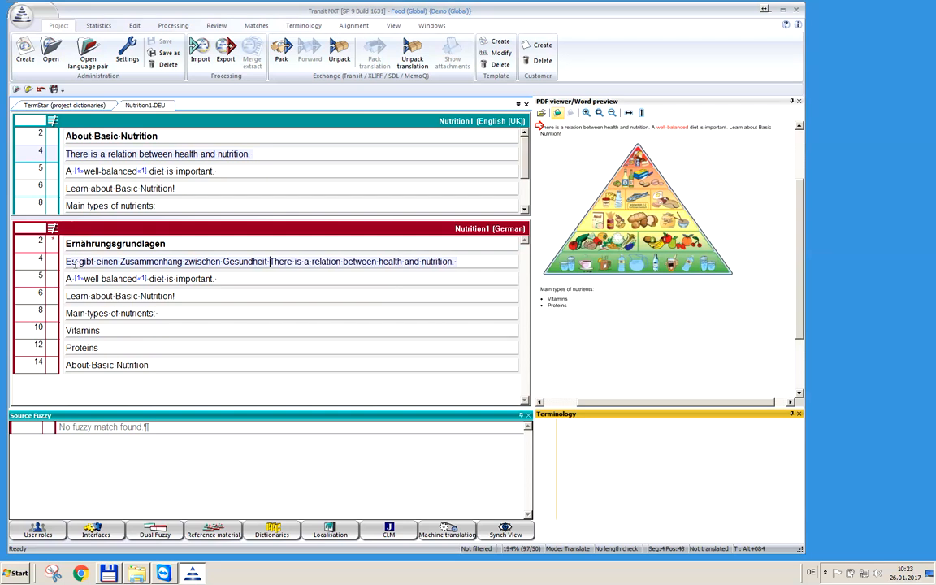
{"action": "type", "text": "er"}
{"action": "key", "text": "BackSpace"}
{"action": "key", "text": "BackSpace"}
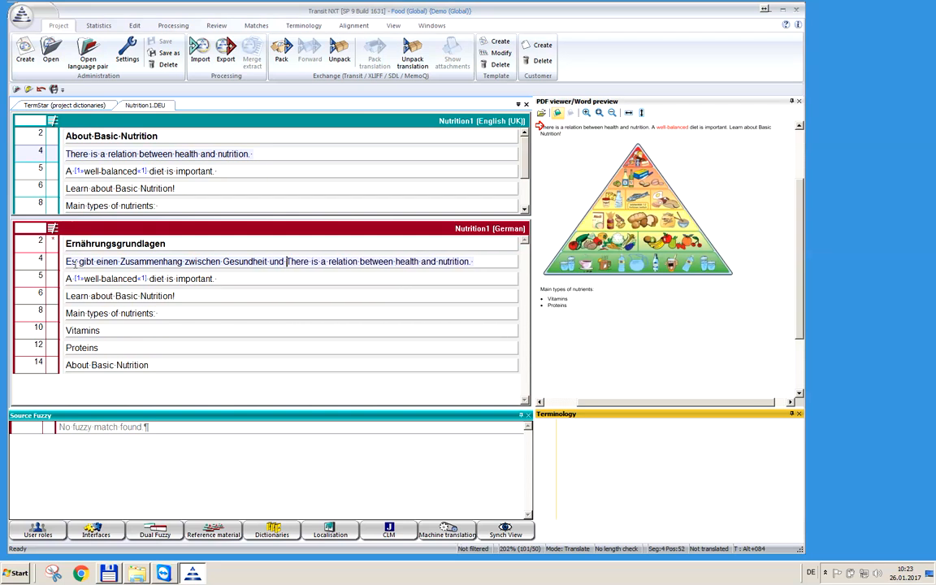
{"action": "type", "text": "Ernährung."}
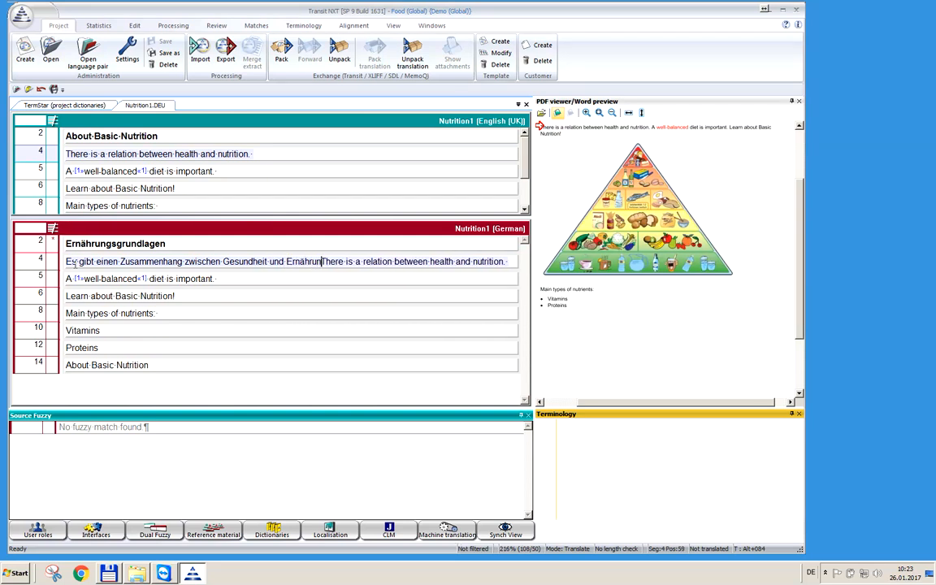
{"action": "key", "text": "BackSpace"}
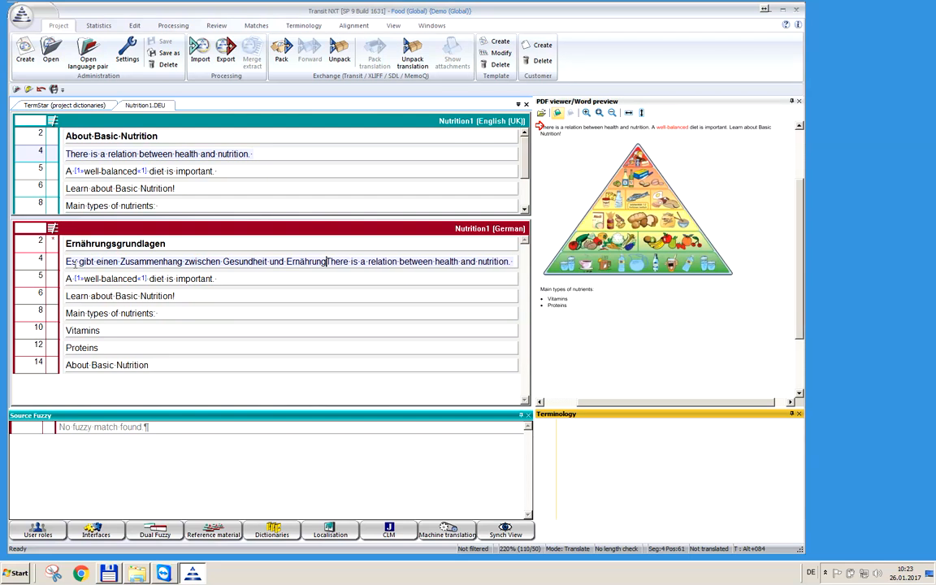
{"action": "key", "text": "shift+End"}
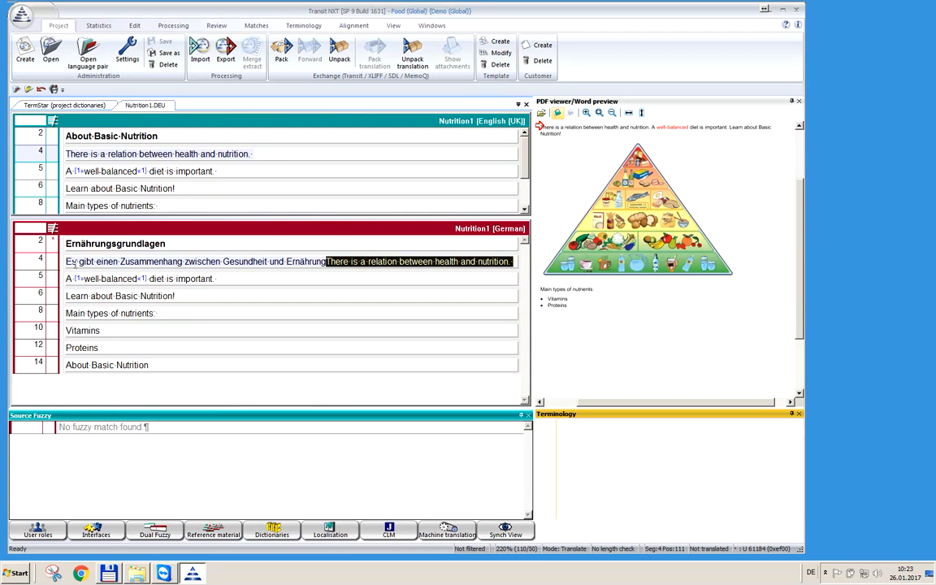
{"action": "key", "text": "Delete"}
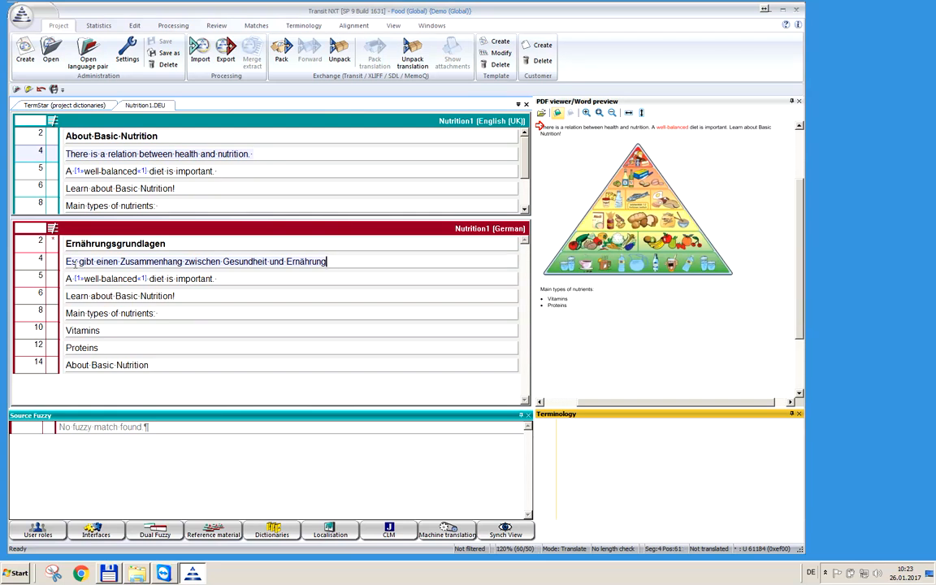
{"action": "key", "text": "Down"}
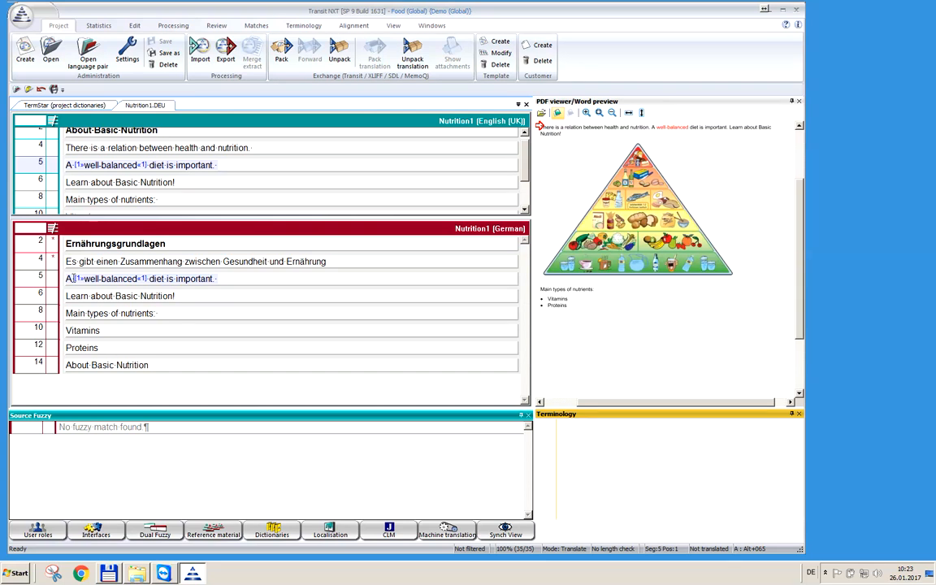
- Translate segment 5 as "Eine ausgewogene Ernährung ist wichtig.", enclosing "ausgewogene" in markup pair 1, then delete the English text and confirm
{"action": "type", "text": "Eine"}
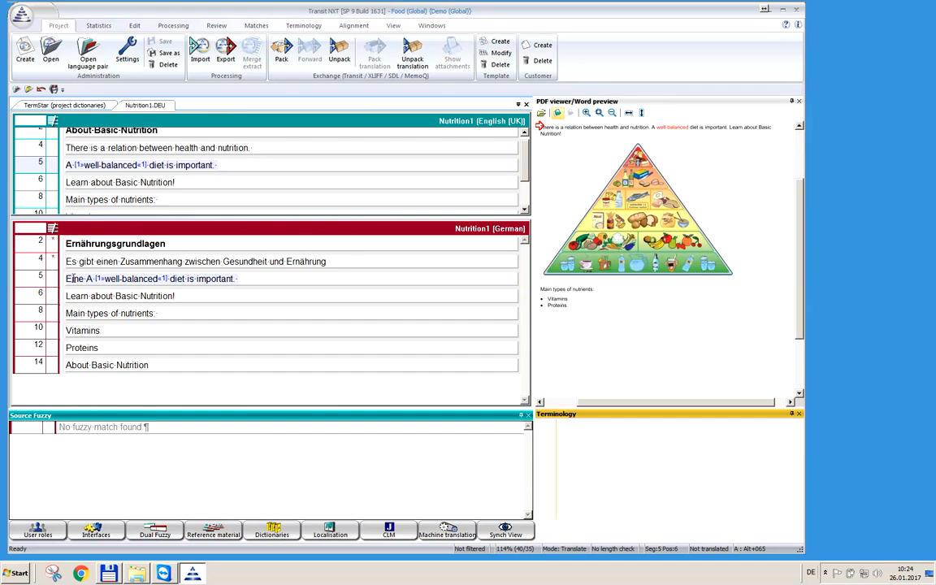
{"action": "key", "text": "ctrl+1"}
{"action": "type", "text": "ausge"}
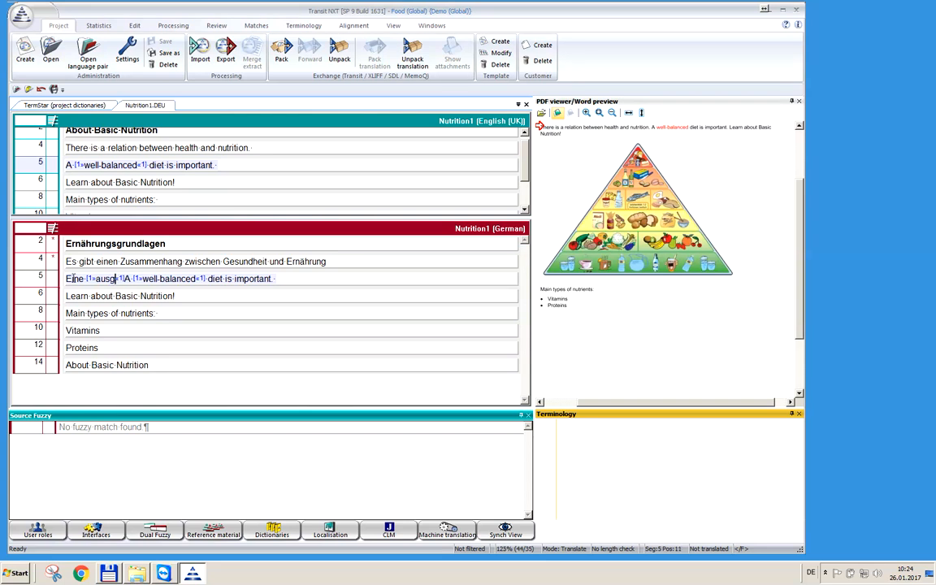
{"action": "type", "text": "wogene"}
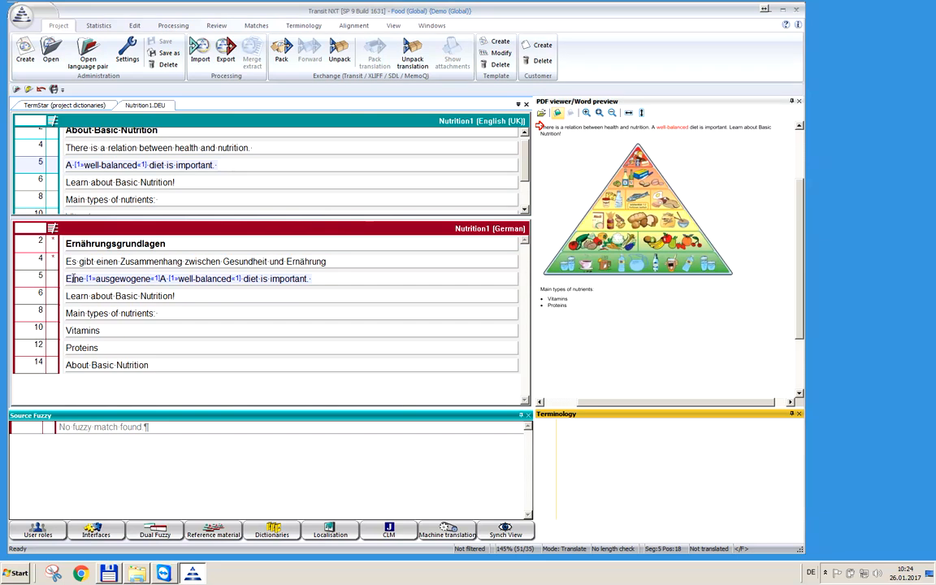
{"action": "key", "text": "Right"}
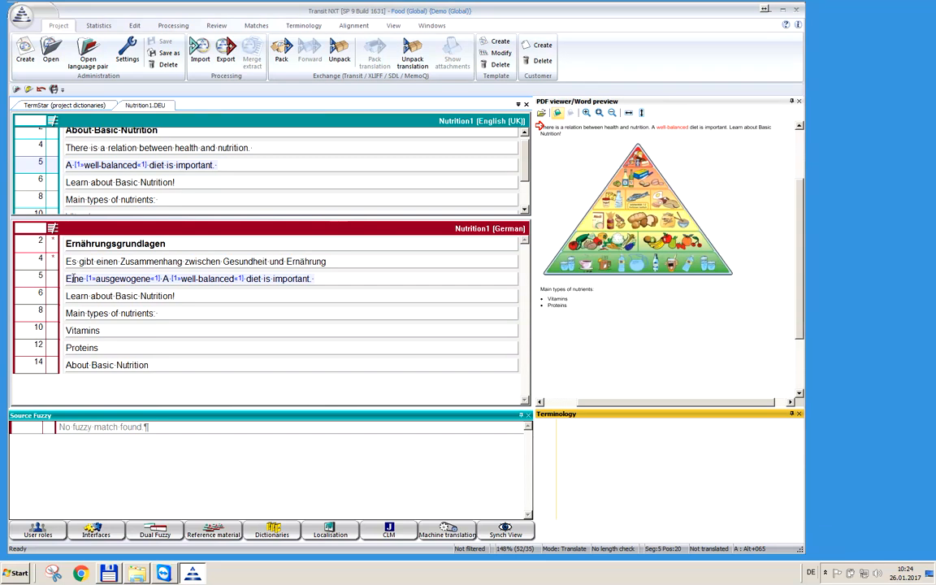
{"action": "type", "text": "Ernährung ist "}
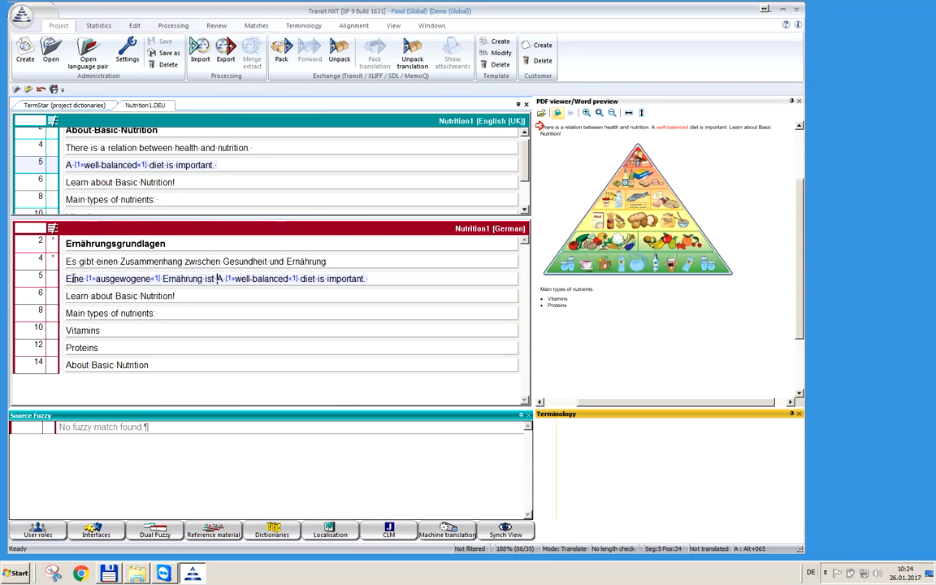
{"action": "type", "text": "wichtig."}
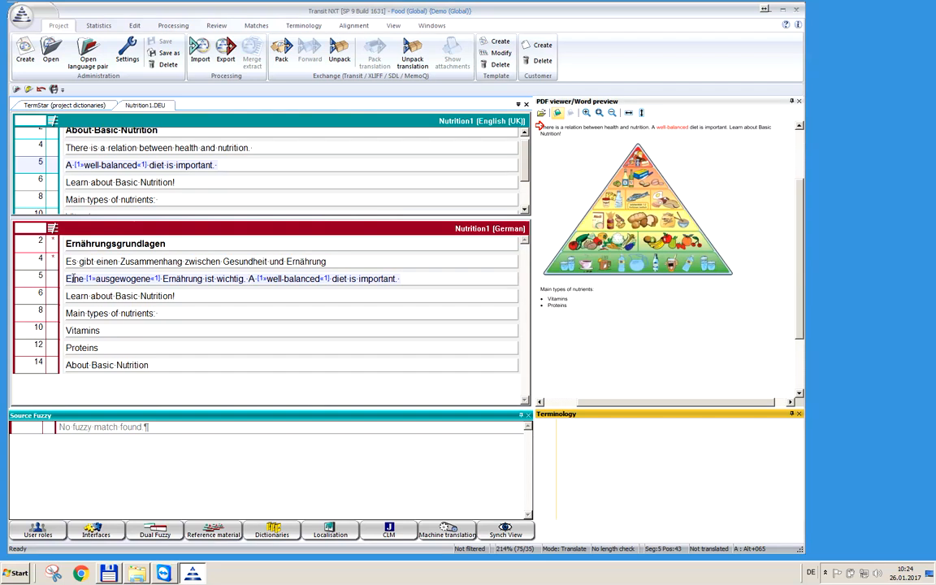
{"action": "key", "text": "shift+End"}
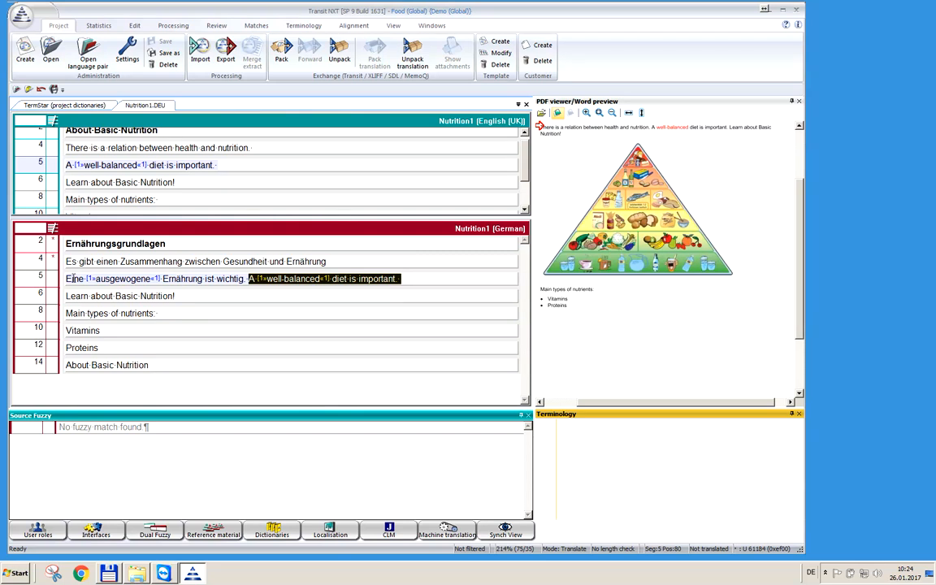
{"action": "key", "text": "Delete"}
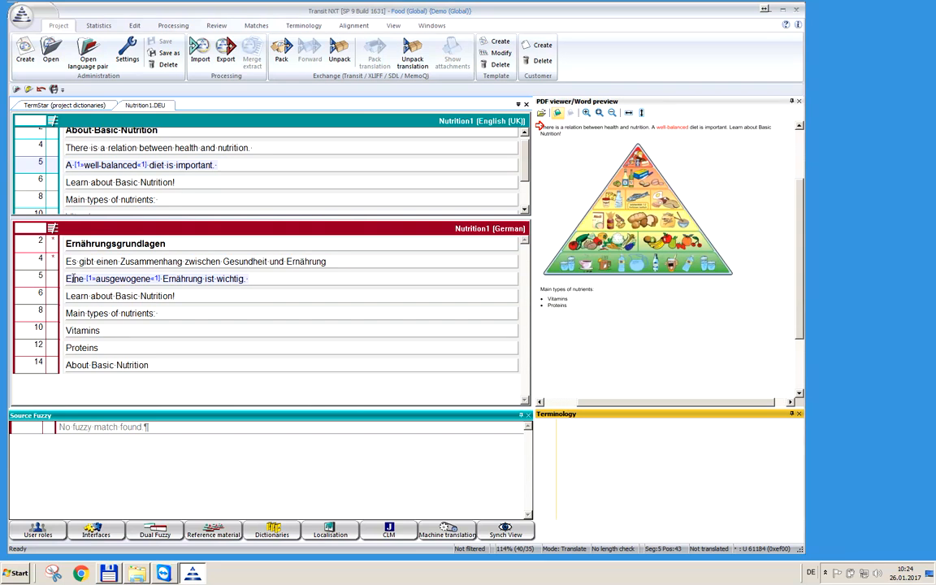
{"action": "key", "text": "ctrl+Return"}
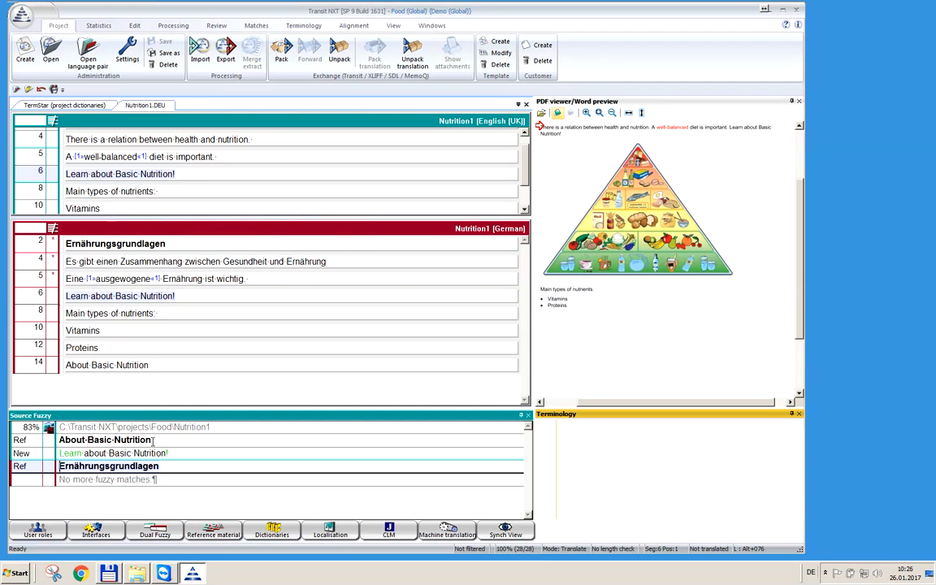
- Adapt the German fuzzy match for segment 6 to "Lernen Sie mehr über Ernährungsgrundlagen", transfer it into the segment and confirm it
{"action": "left_click_drag", "start_coordinate": [61, 453], "coordinate": [143, 453]}
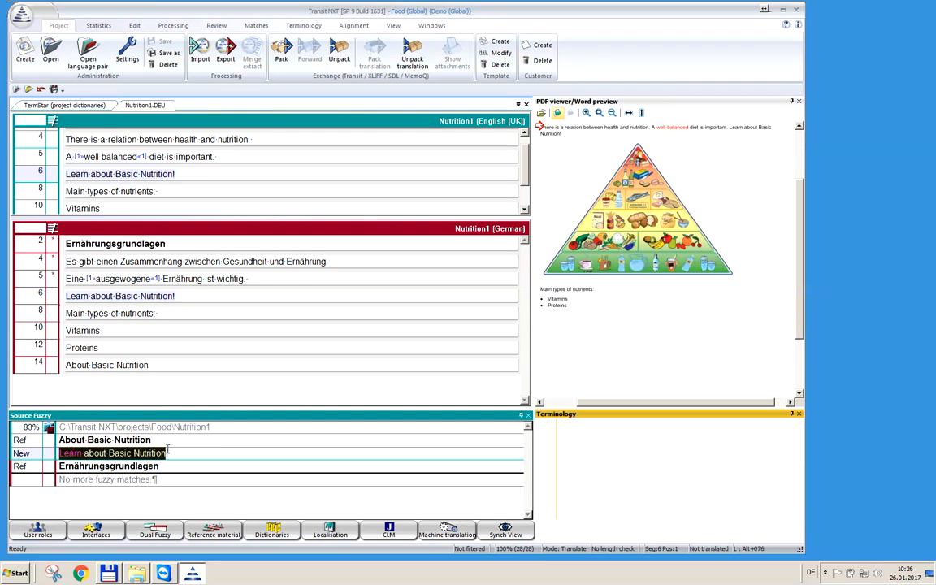
{"action": "left_click", "coordinate": [79, 453]}
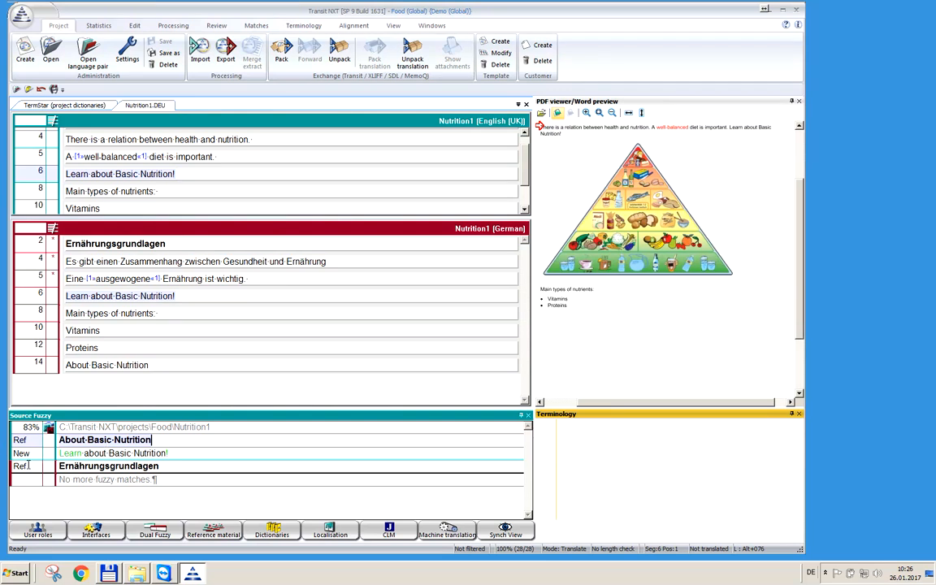
{"action": "left_click", "coordinate": [54, 466]}
{"action": "left_click_drag", "start_coordinate": [54, 465], "coordinate": [163, 468]}
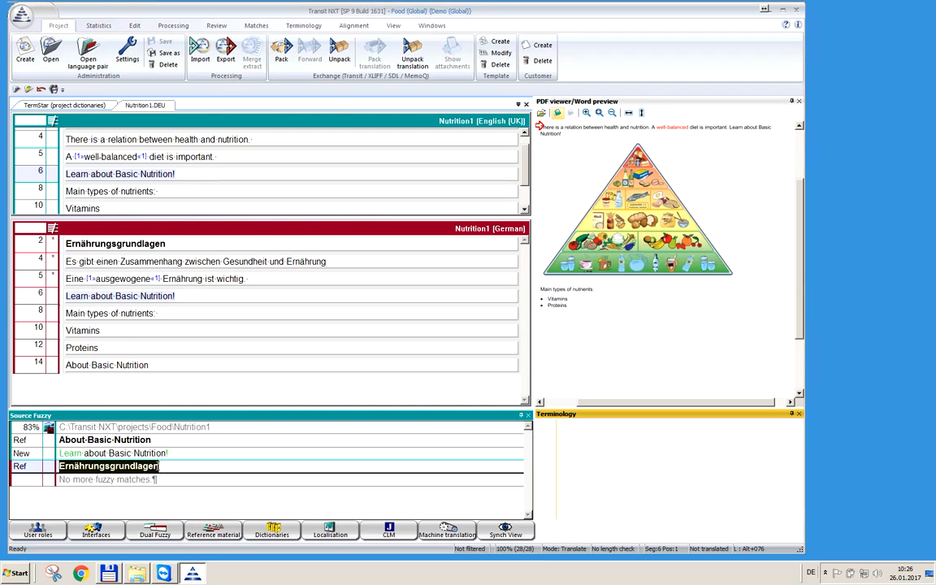
{"action": "left_click", "coordinate": [123, 471]}
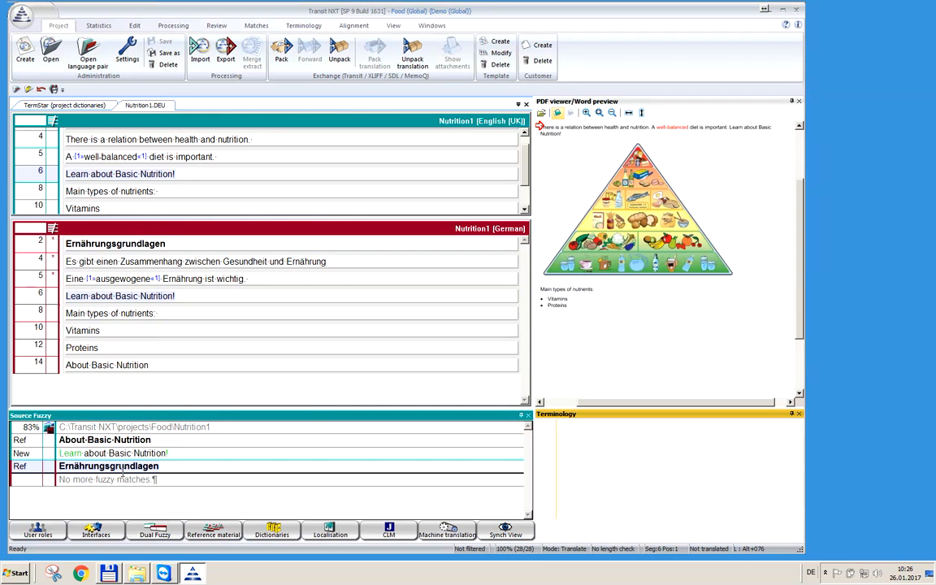
{"action": "type", "text": "Lernen "}
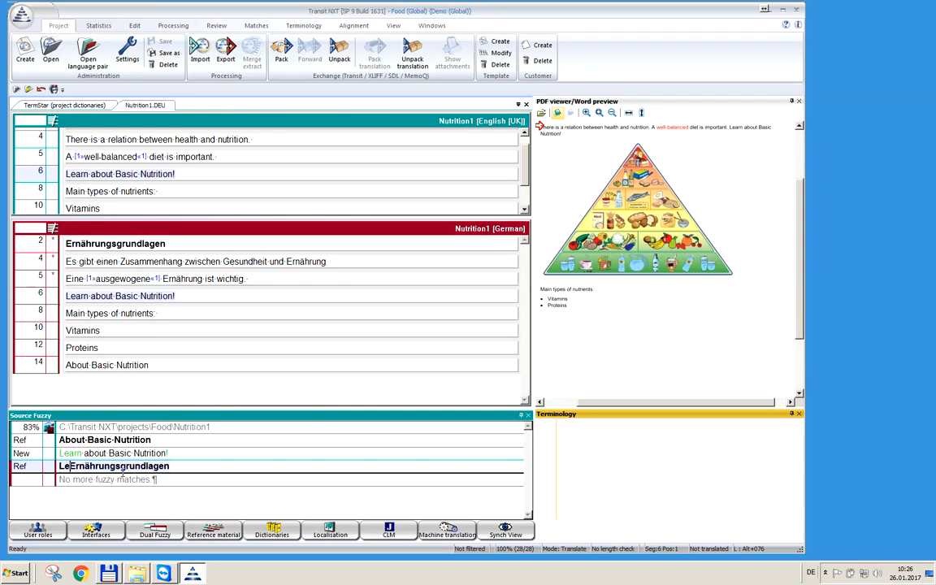
{"action": "type", "text": "Sie mehr üb"}
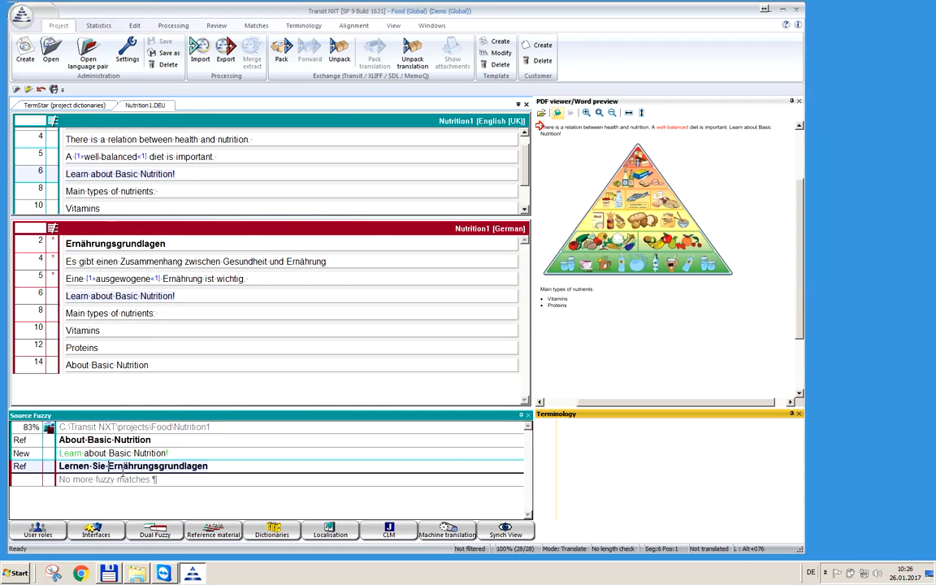
{"action": "type", "text": "er"}
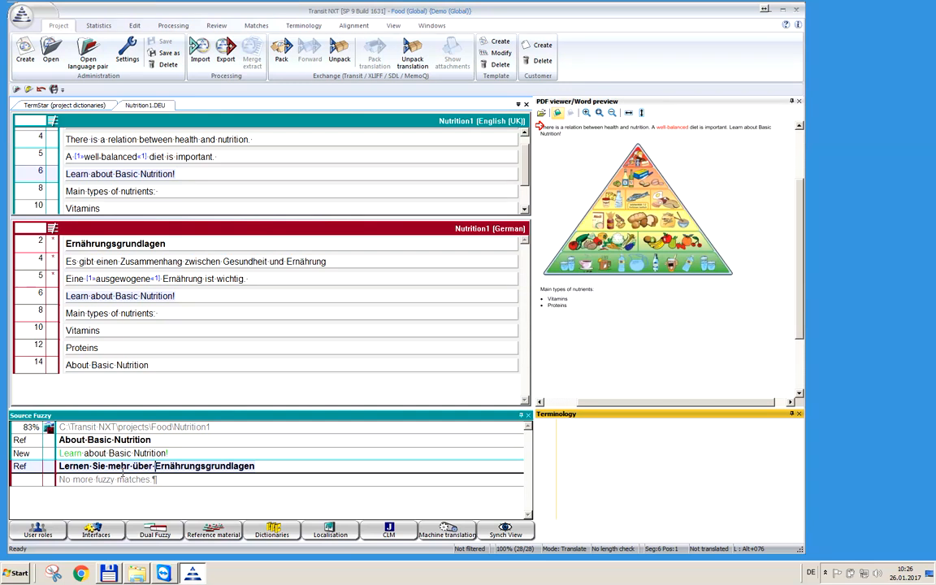
{"action": "double_click", "coordinate": [122, 469]}
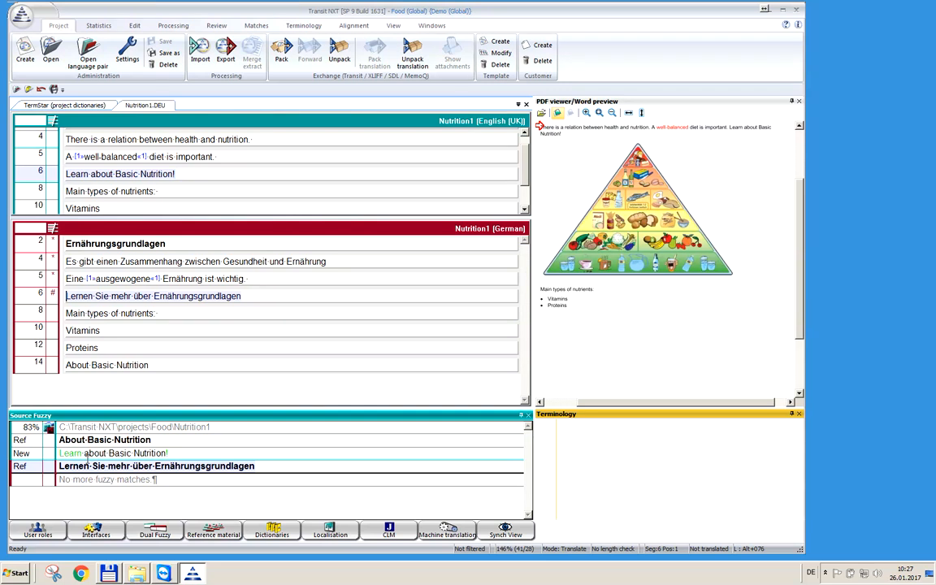
{"action": "key", "text": "ctrl+Return"}
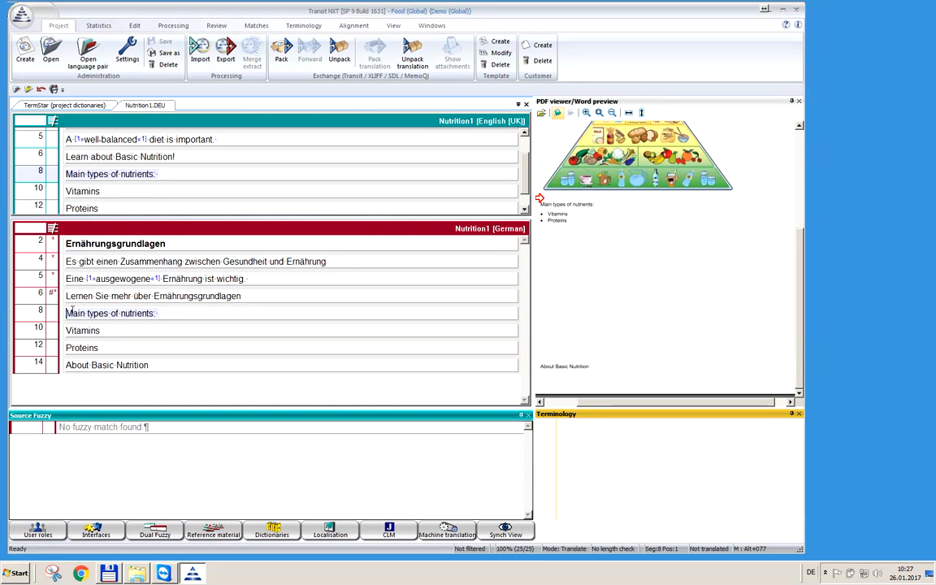
- Translate segment 8 as "Wichtige Nährstofffe", remove the leftover English text and confirm the segment
{"action": "type", "text": "Wi"}
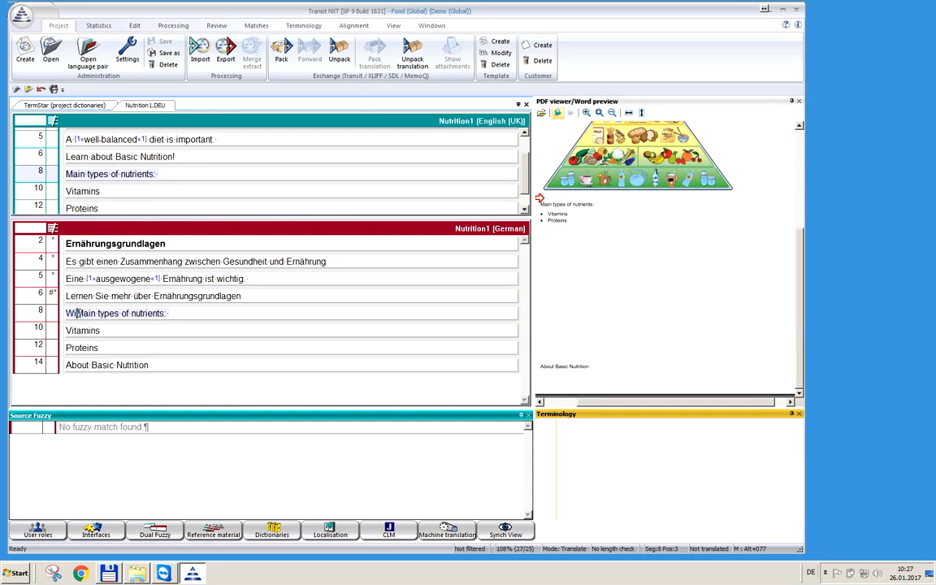
{"action": "type", "text": "chtige N"}
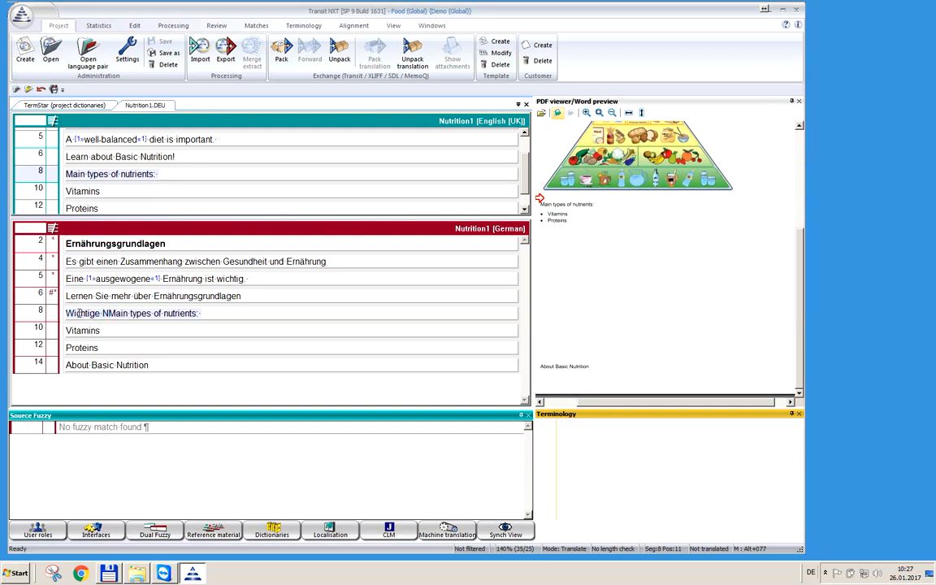
{"action": "type", "text": "ährstoff"}
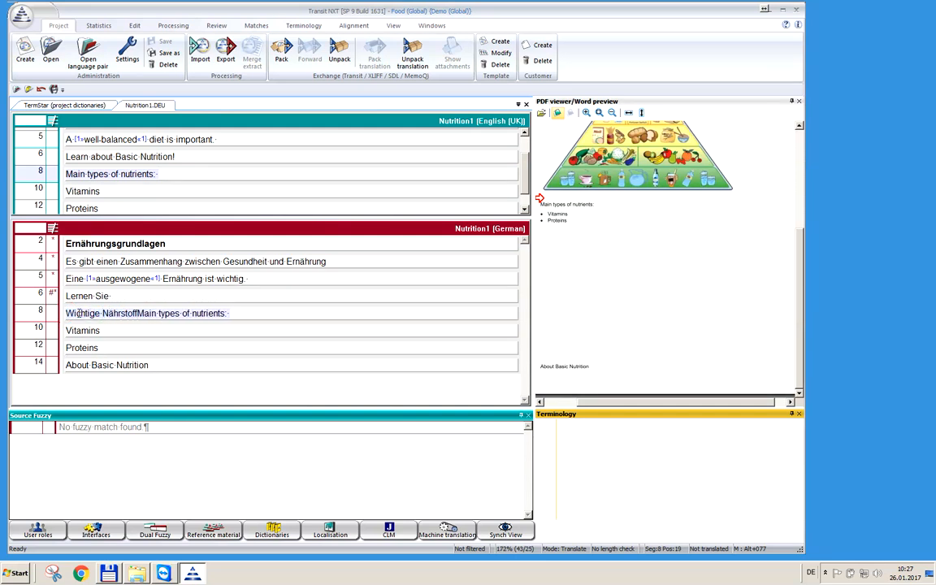
{"action": "type", "text": "e"}
{"action": "key", "text": "shift+End"}
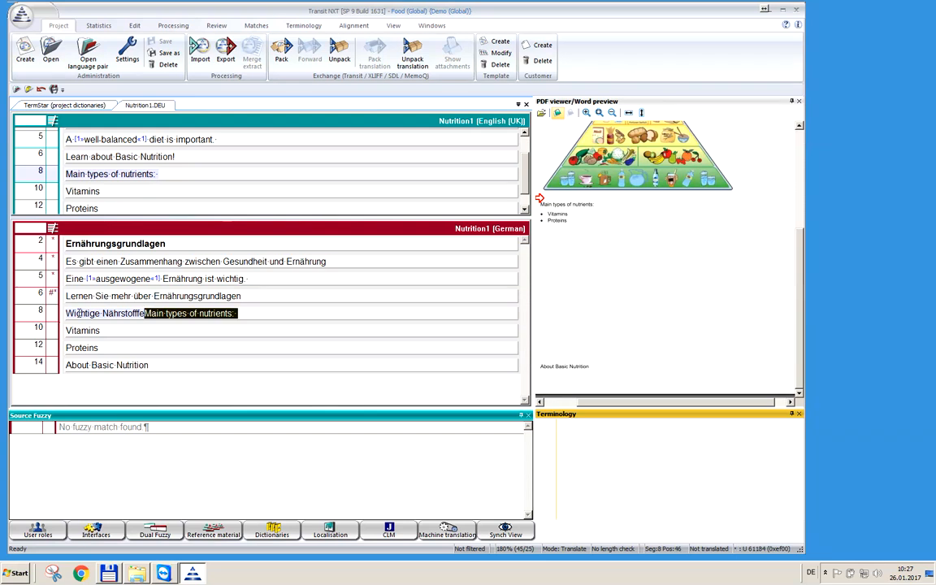
{"action": "key", "text": "Delete"}
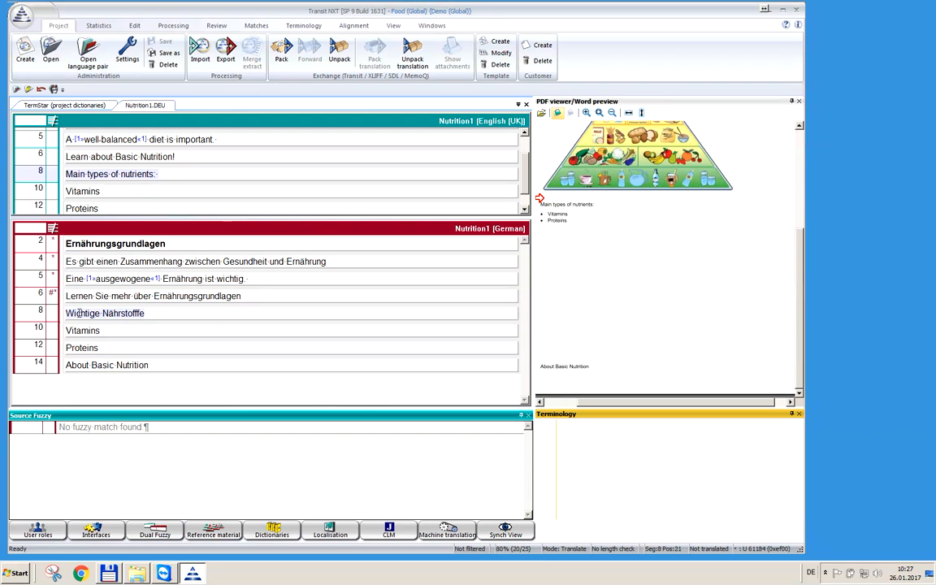
{"action": "key", "text": "ctrl+Return"}
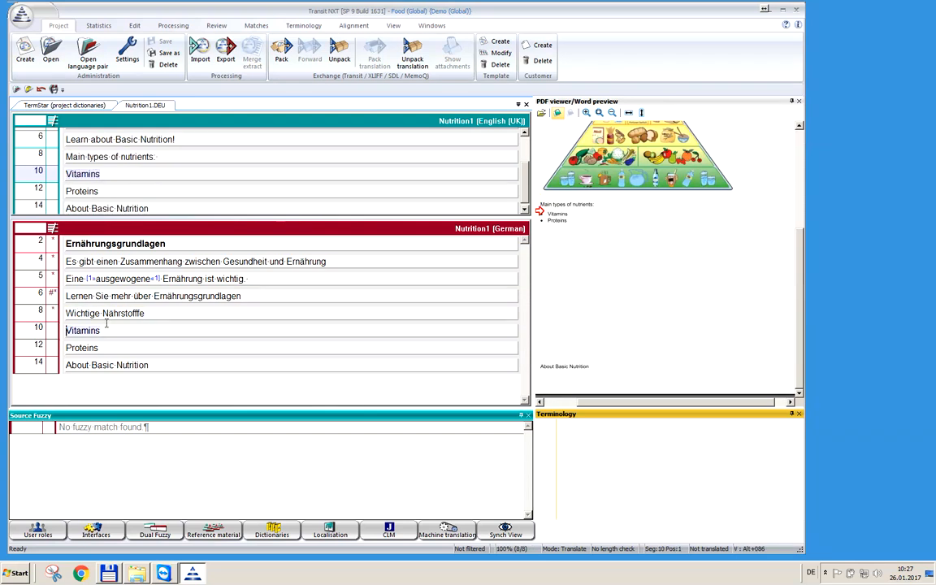
- Adapt segment 10 to "Vitamine" and segment 12 to "Proteine", confirming each segment
{"action": "left_click", "coordinate": [102, 330]}
{"action": "key", "text": "BackSpace"}
{"action": "type", "text": "e"}
{"action": "key", "text": "ctrl+Return"}
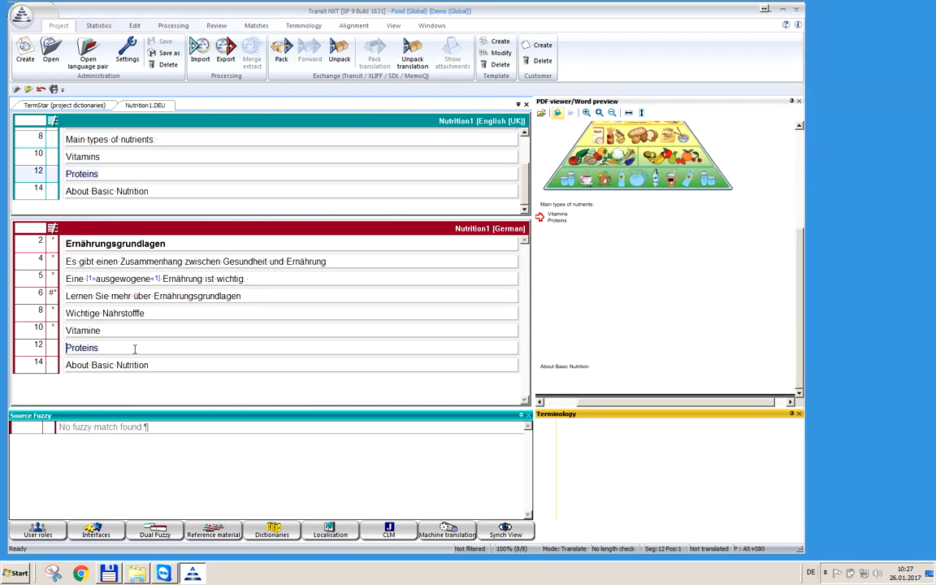
{"action": "left_click", "coordinate": [134, 347]}
{"action": "key", "text": "BackSpace"}
{"action": "type", "text": "e"}
{"action": "key", "text": "ctrl+Return"}
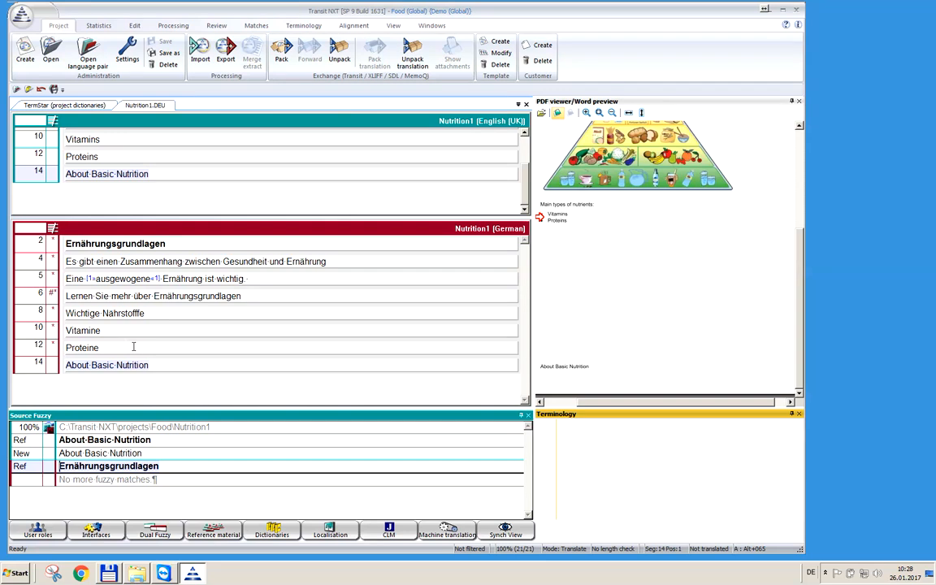
- Transfer the 100% fuzzy match "Ernährungsgrundlagen" into segment 14 and confirm the segment
{"action": "left_click", "coordinate": [131, 453]}
{"action": "double_click", "coordinate": [143, 468]}
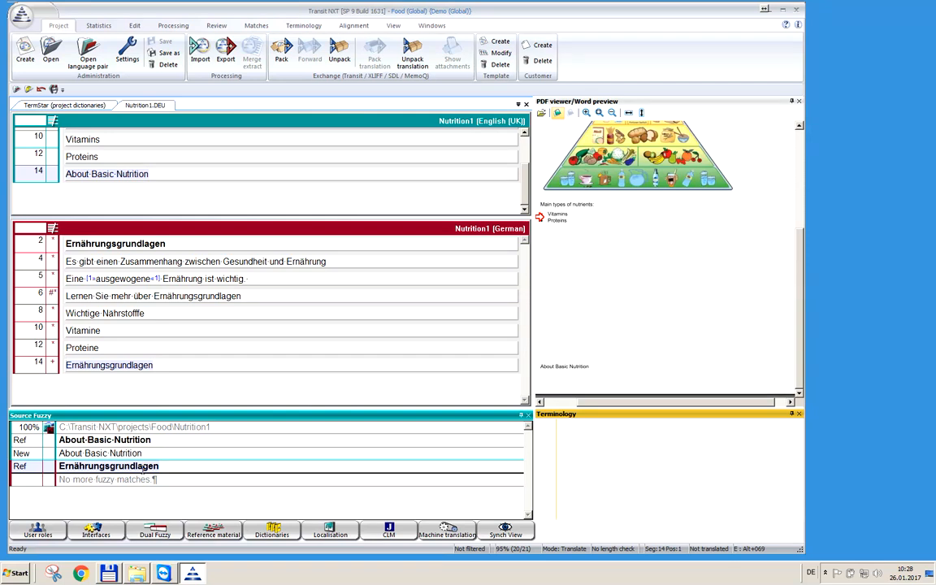
{"action": "key", "text": "ctrl+Return"}
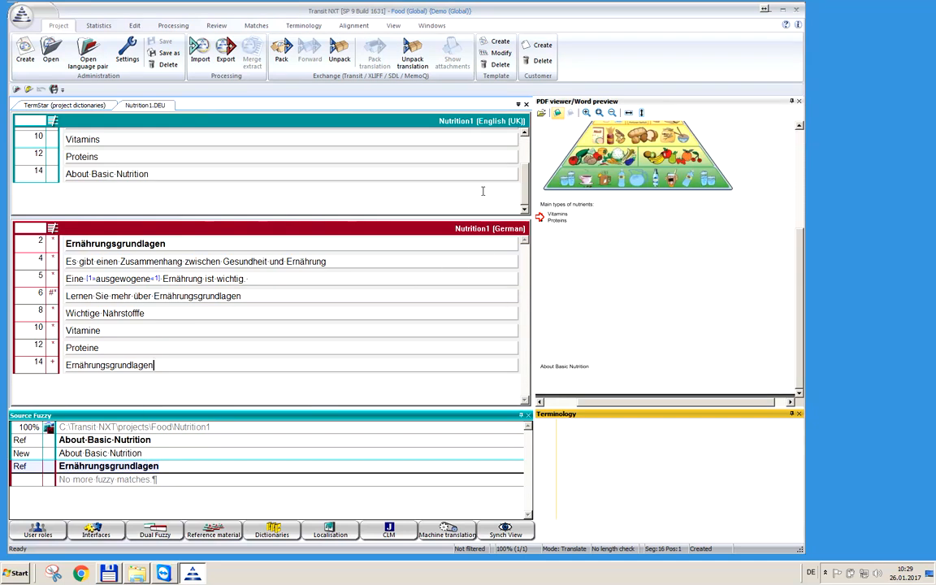
- Add "health" and its German equivalent "Gesundheit" from segment 4 to the project dictionary as a term pair
{"action": "left_click", "coordinate": [393, 262]}
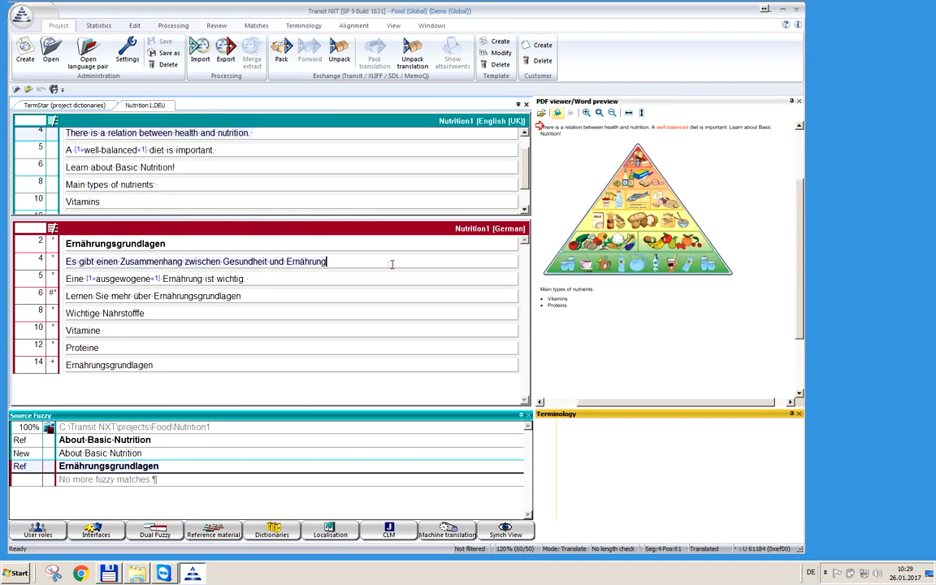
{"action": "double_click", "coordinate": [179, 132]}
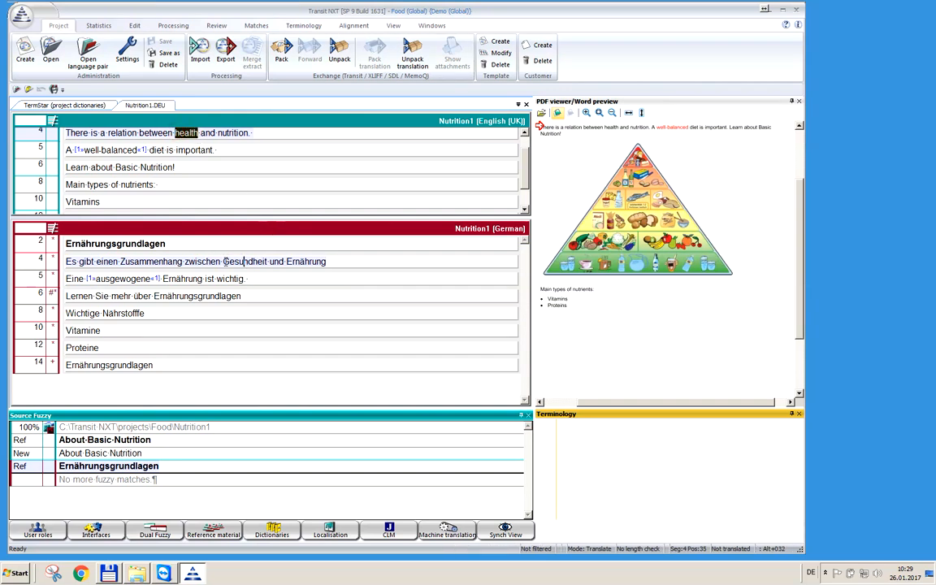
{"action": "left_click_drag", "start_coordinate": [223, 261], "coordinate": [272, 263]}
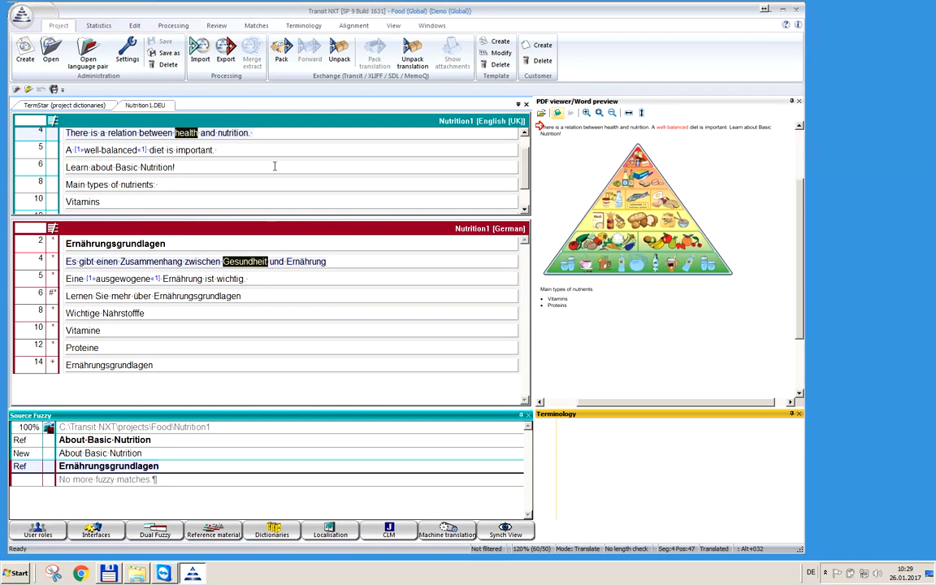
{"action": "left_click", "coordinate": [303, 25]}
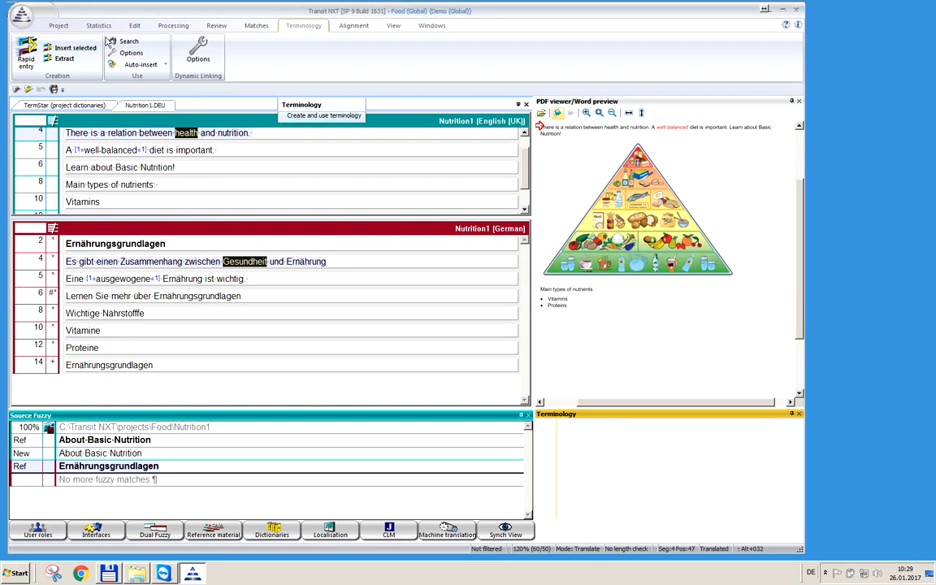
{"action": "left_click", "coordinate": [74, 47]}
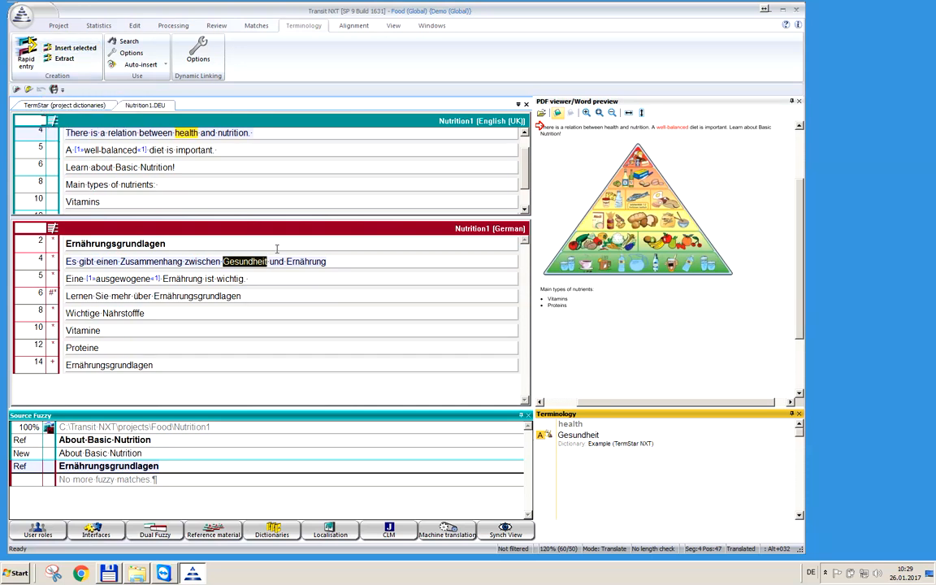
{"action": "key", "text": "End"}
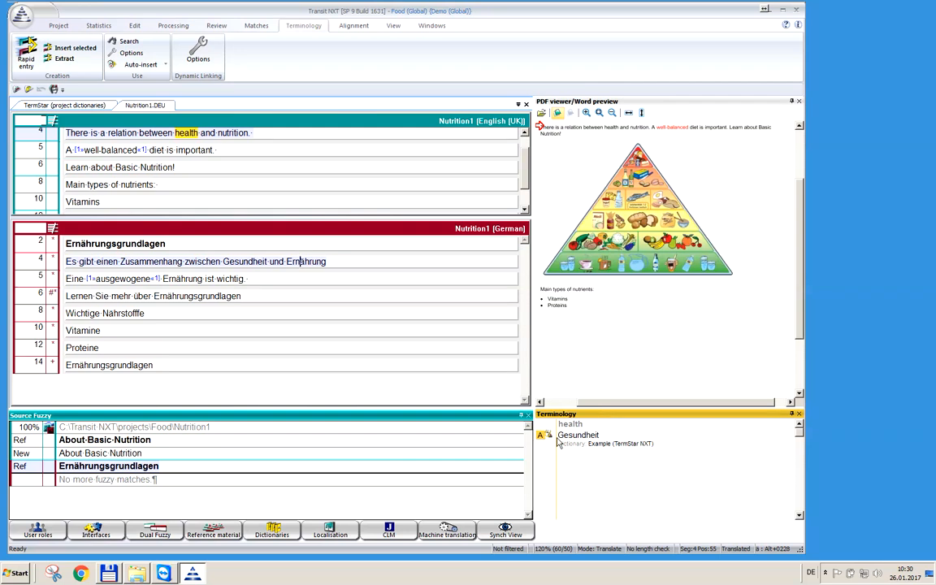
{"action": "left_click", "coordinate": [268, 261]}
{"action": "left_click", "coordinate": [224, 261]}
- Add "Proteins" and "Proteine" from segment 12 to the project dictionary as a term pair
{"action": "left_click", "coordinate": [88, 348]}
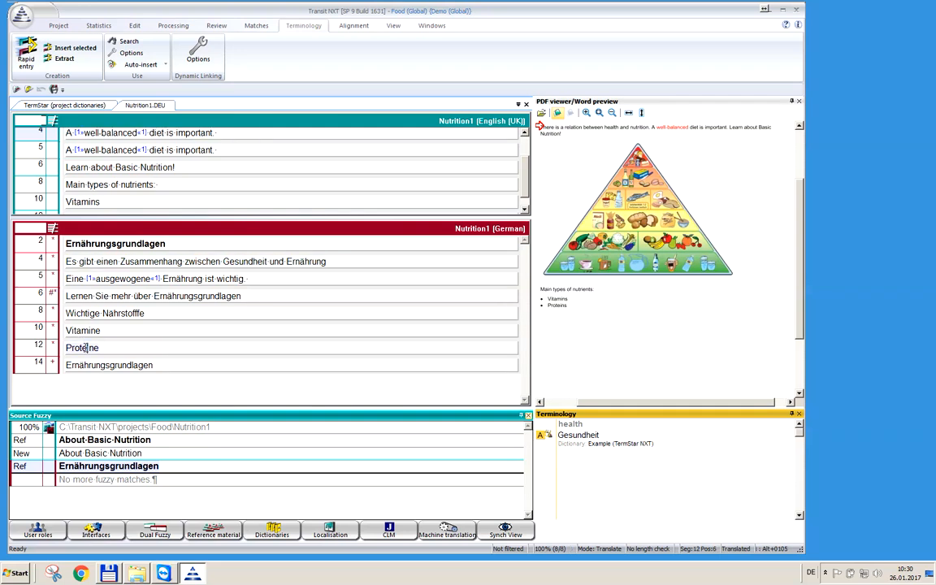
{"action": "left_click_drag", "start_coordinate": [66, 202], "coordinate": [99, 203]}
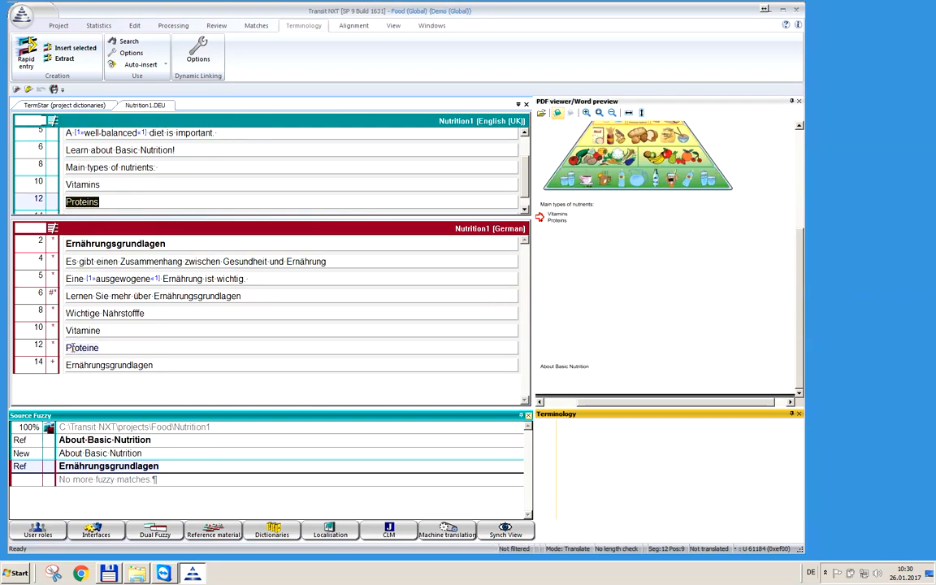
{"action": "left_click_drag", "start_coordinate": [65, 348], "coordinate": [99, 348]}
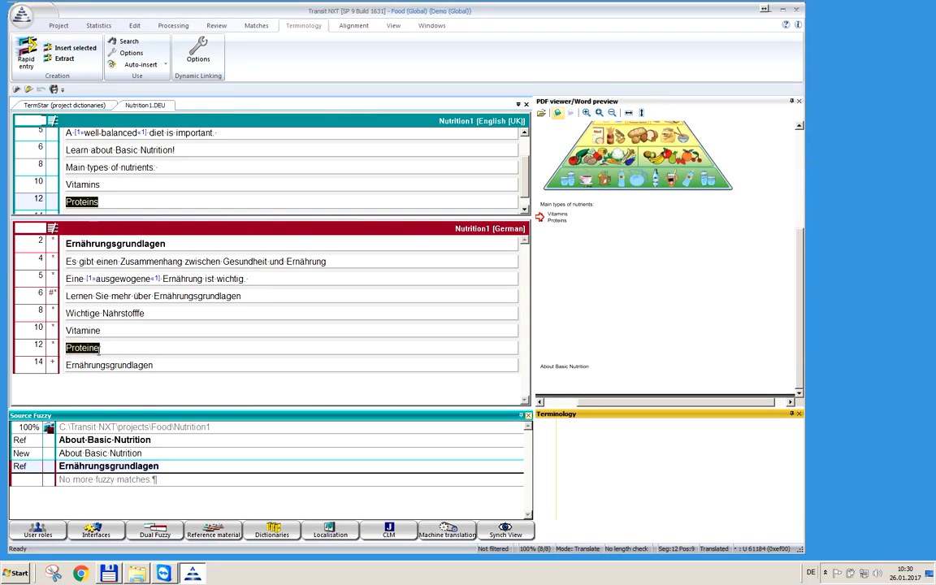
{"action": "left_click", "coordinate": [73, 49]}
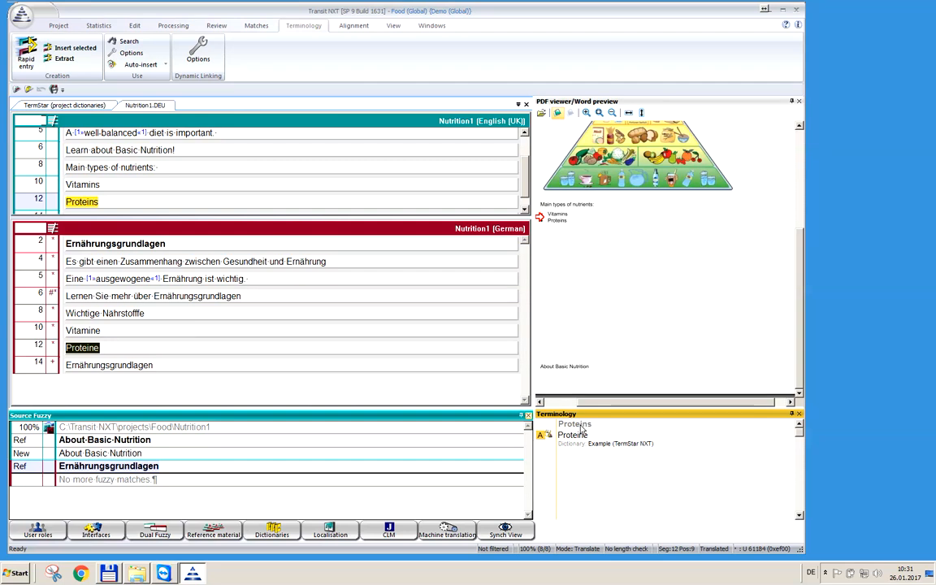
- Open the Proteins entry in the TermStar dictionary, change the English term to lowercase "proteins" and save the data record
{"action": "double_click", "coordinate": [581, 426]}
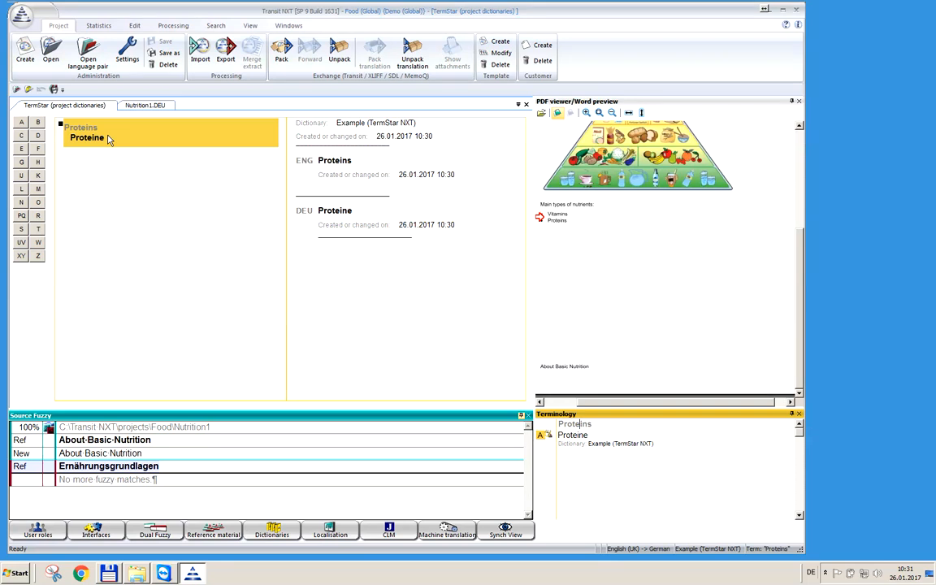
{"action": "scroll", "coordinate": [110, 139], "scroll_direction": "up", "scroll_amount": 1}
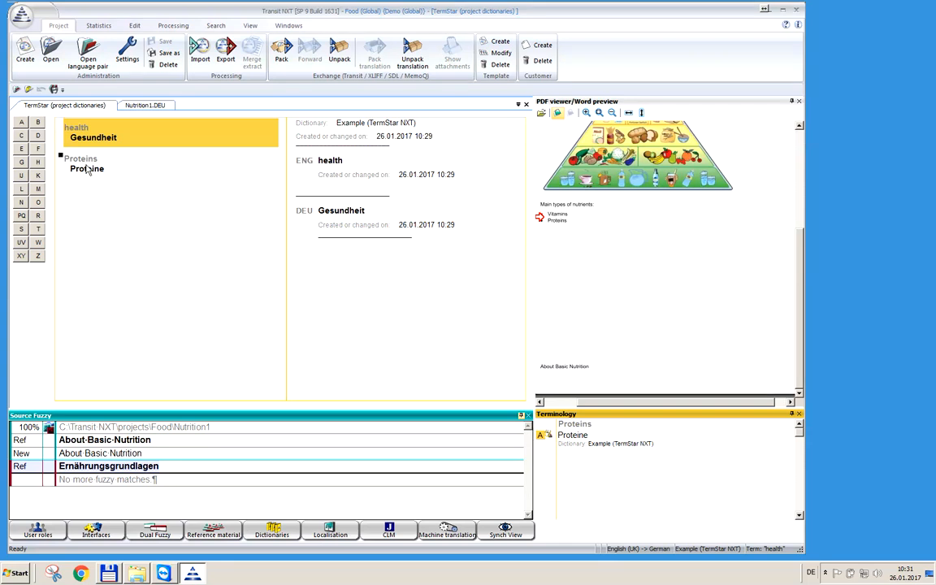
{"action": "left_click", "coordinate": [85, 167]}
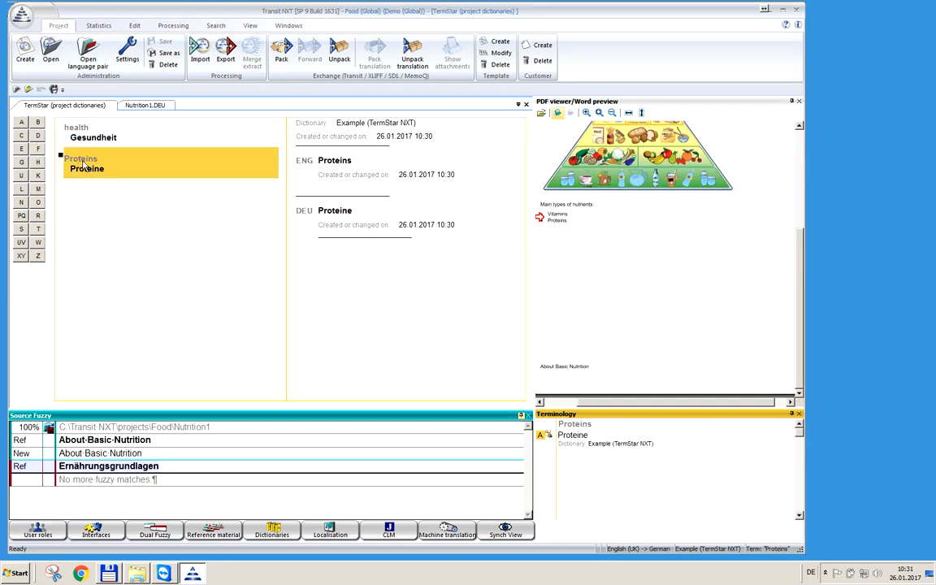
{"action": "double_click", "coordinate": [84, 166]}
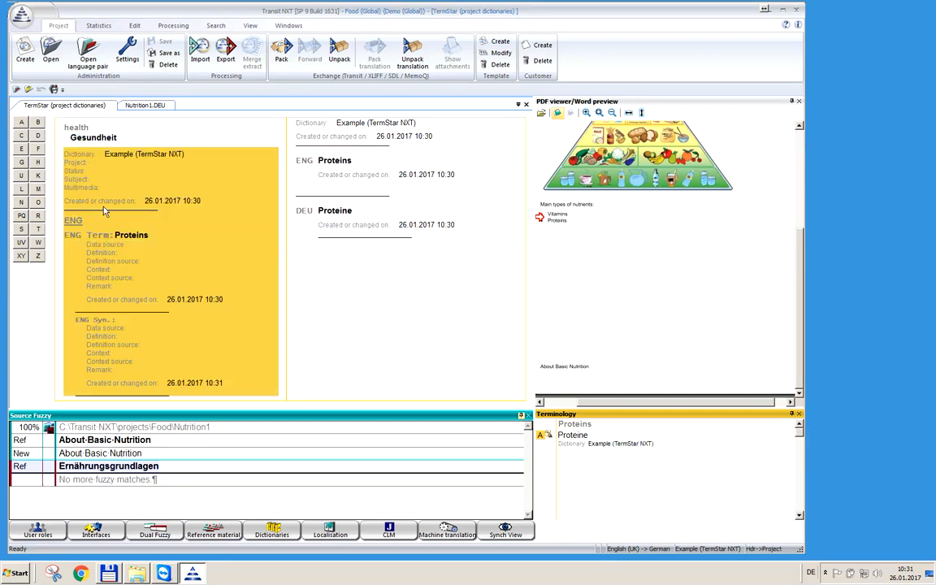
{"action": "left_click", "coordinate": [118, 235]}
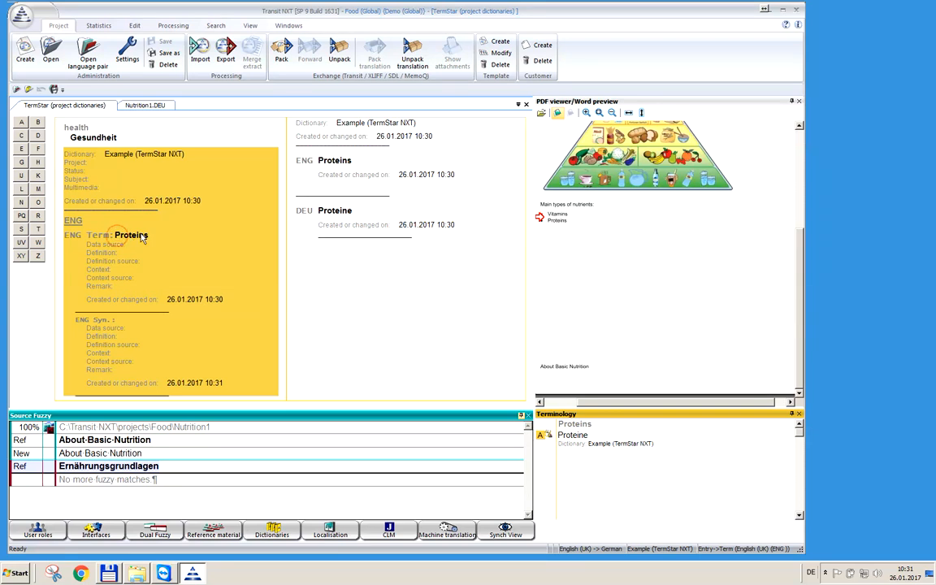
{"action": "key", "text": "BackSpace"}
{"action": "type", "text": "p"}
{"action": "key", "text": "Escape"}
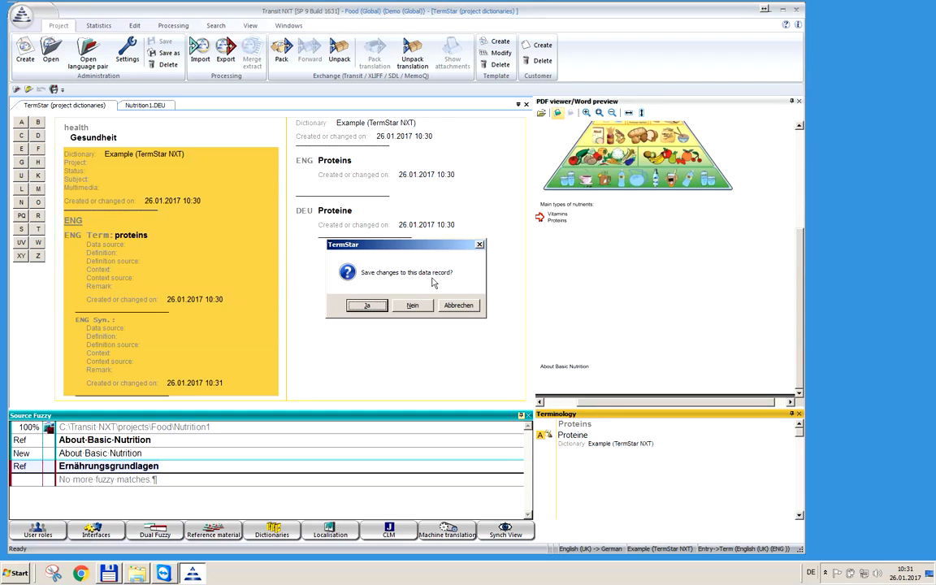
{"action": "left_click", "coordinate": [368, 307]}
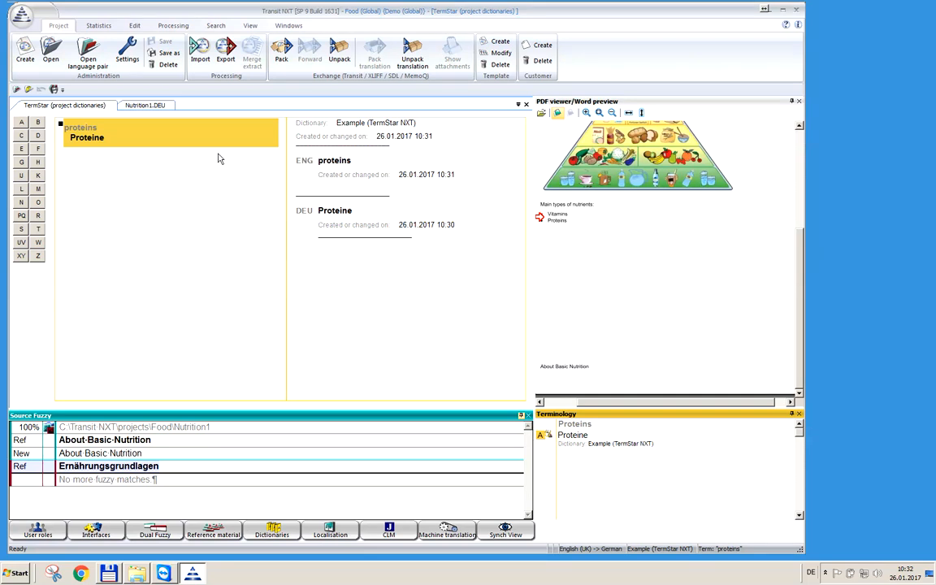
- Close the Nutrition1 language pair and open the Nutrition2 language pair for translation
{"action": "left_click", "coordinate": [143, 106]}
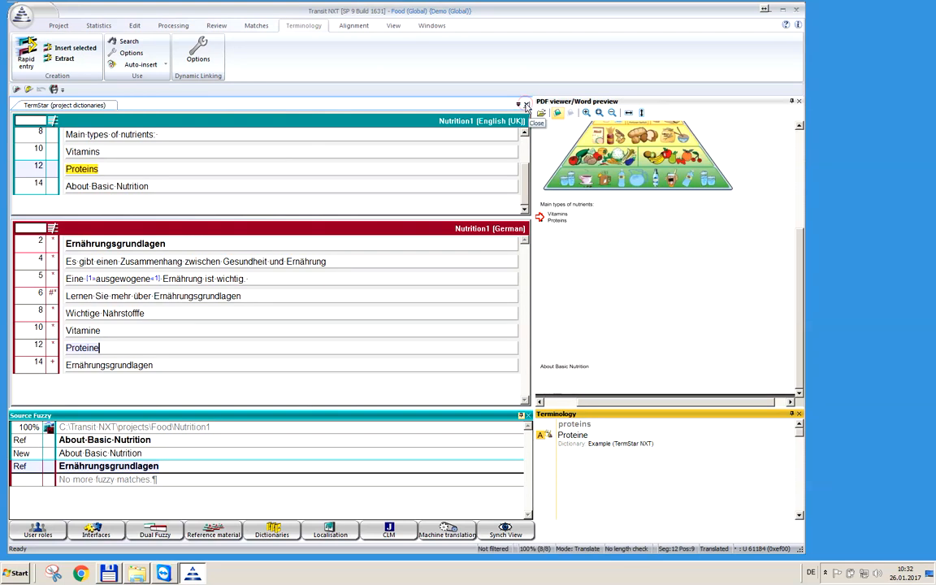
{"action": "left_click", "coordinate": [526, 105]}
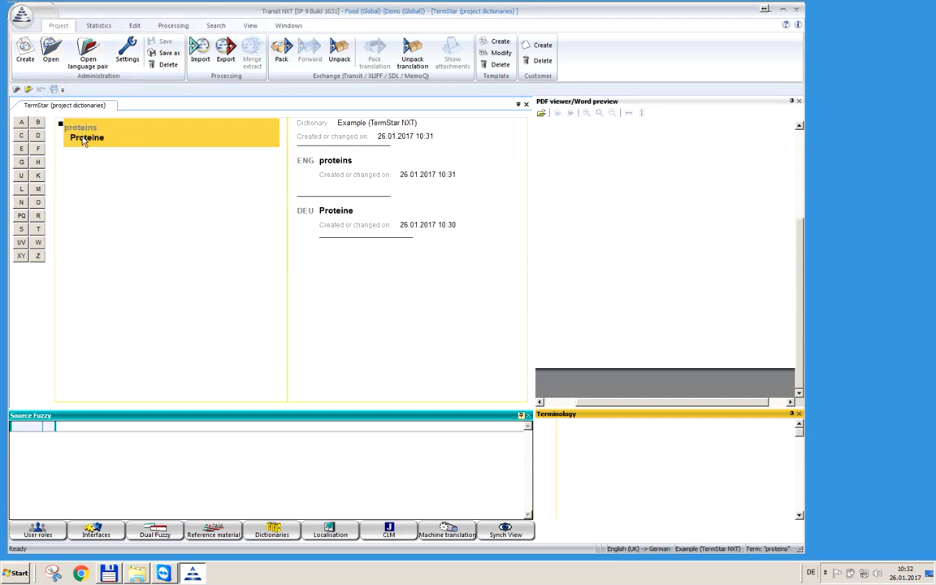
{"action": "left_click", "coordinate": [15, 90]}
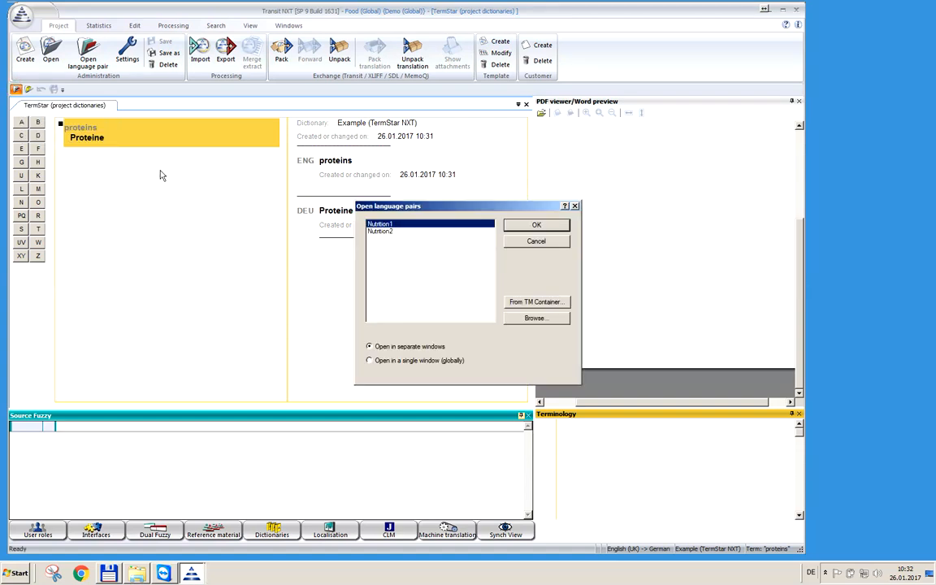
{"action": "left_click", "coordinate": [380, 232]}
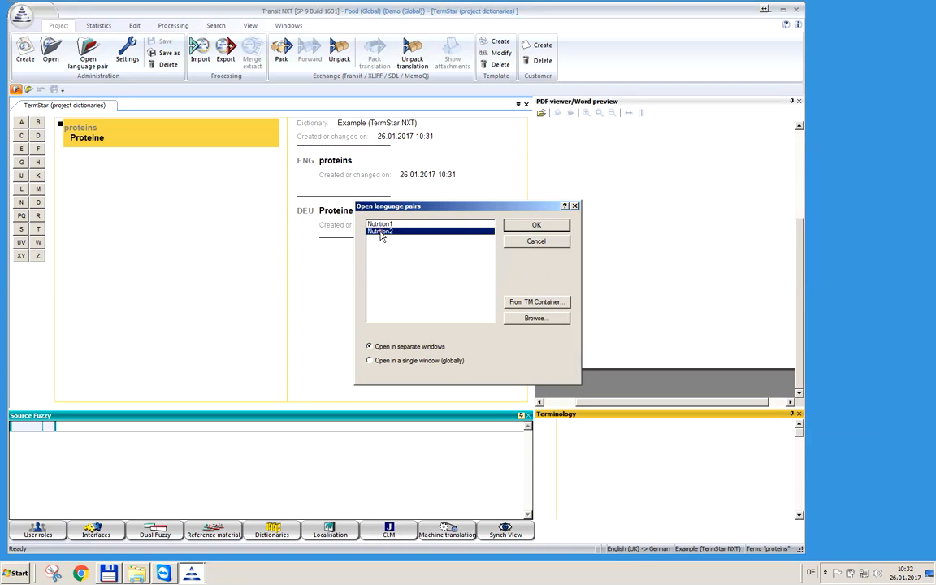
{"action": "left_click", "coordinate": [535, 226]}
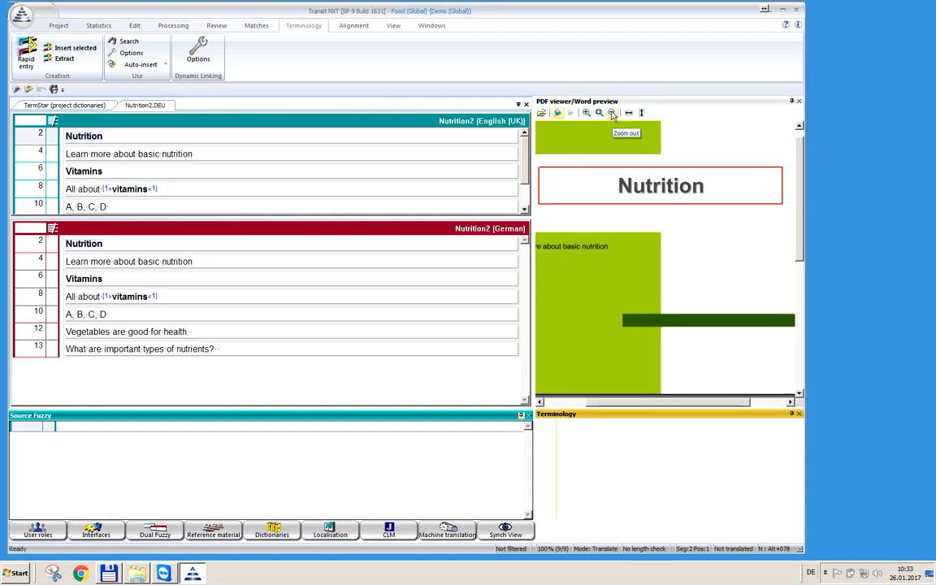
- Set the source fuzzy search to insert 100% matches only if no variants exist
{"action": "left_click", "coordinate": [612, 113]}
{"action": "left_click", "coordinate": [612, 113]}
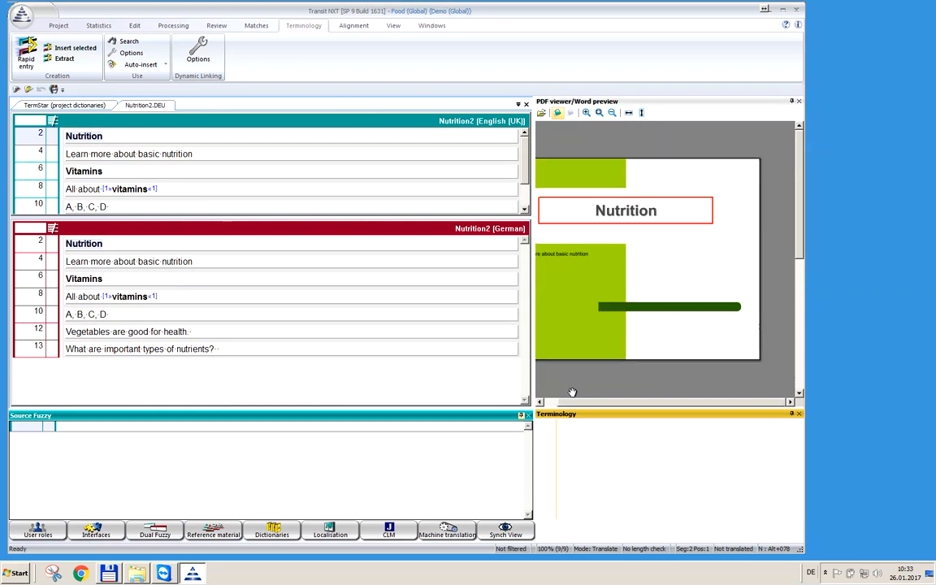
{"action": "left_click_drag", "start_coordinate": [572, 392], "coordinate": [618, 392]}
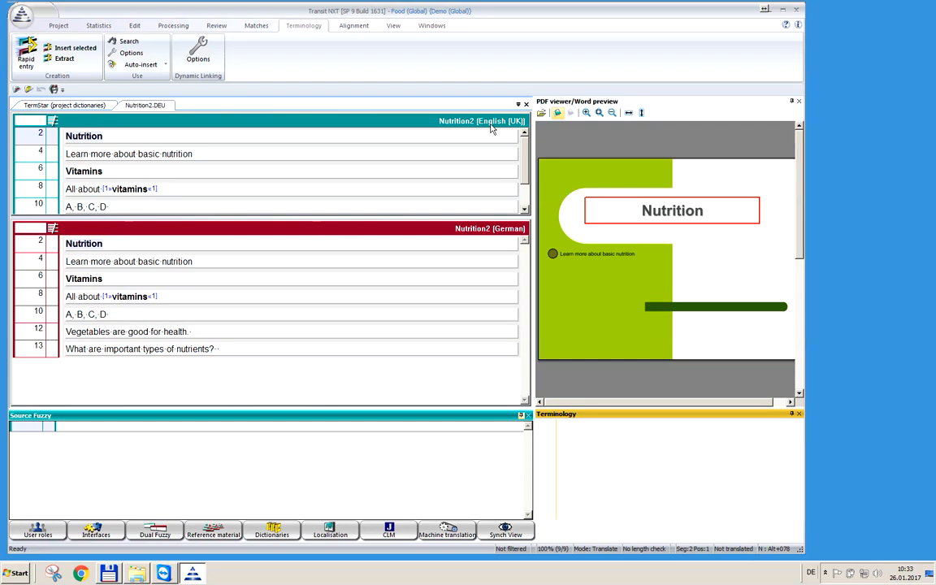
{"action": "left_click", "coordinate": [256, 26]}
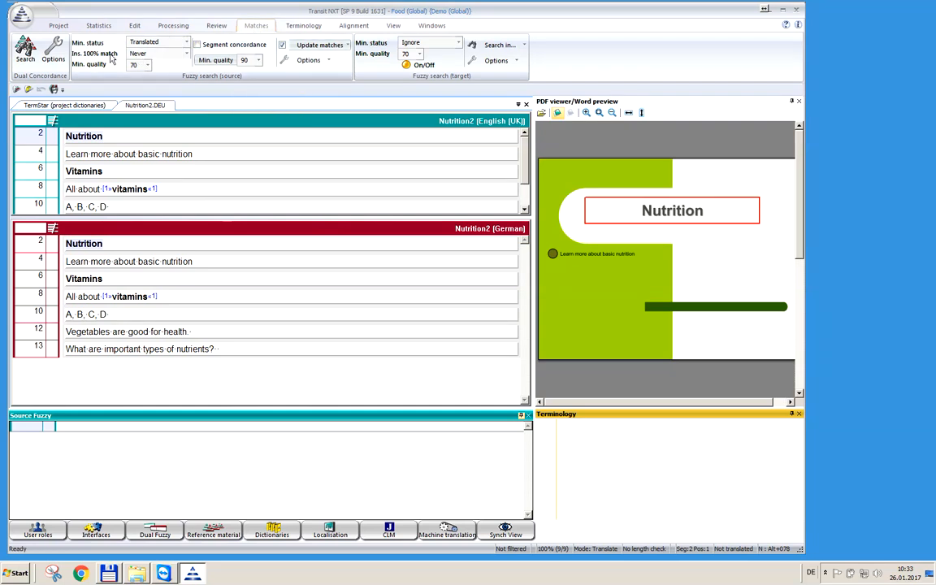
{"action": "left_click", "coordinate": [188, 58]}
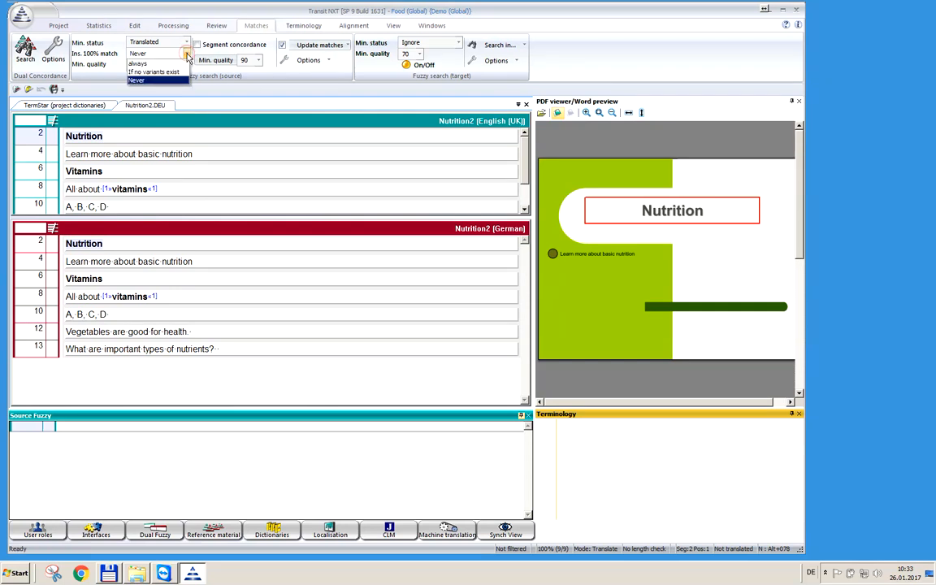
{"action": "left_click", "coordinate": [173, 72]}
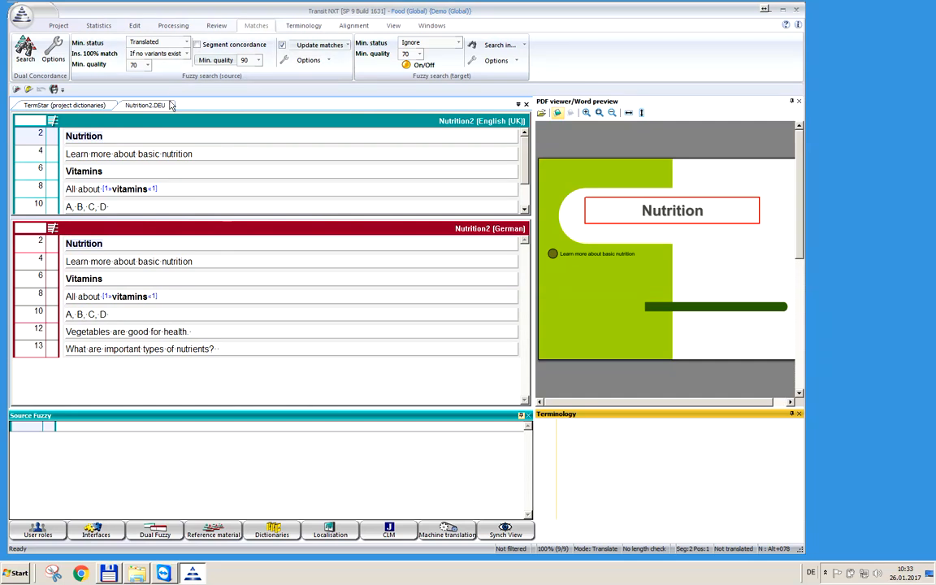
- Translate segment 2 as "Ernährung", remove the English word and confirm the segment
{"action": "left_click", "coordinate": [90, 243]}
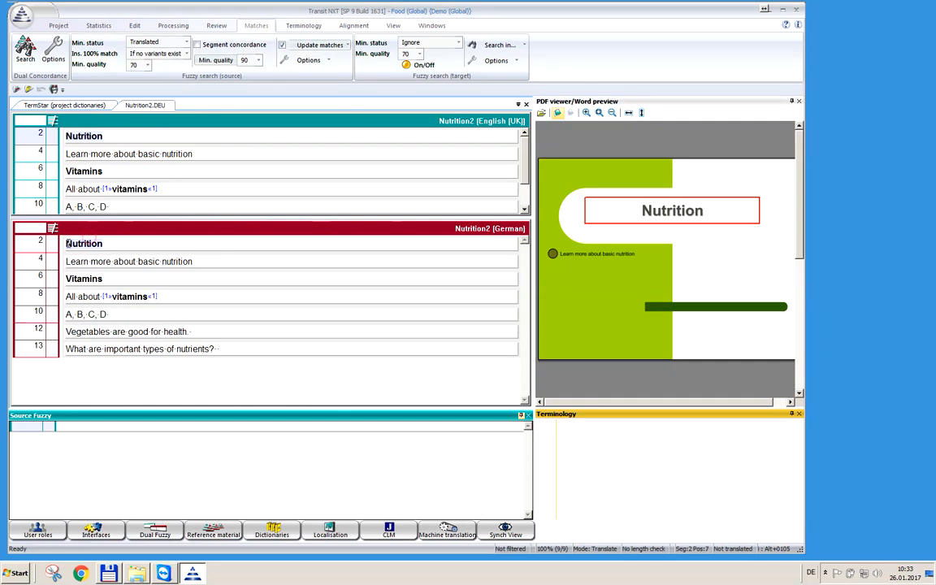
{"action": "left_click", "coordinate": [68, 243]}
{"action": "type", "text": "Erna"}
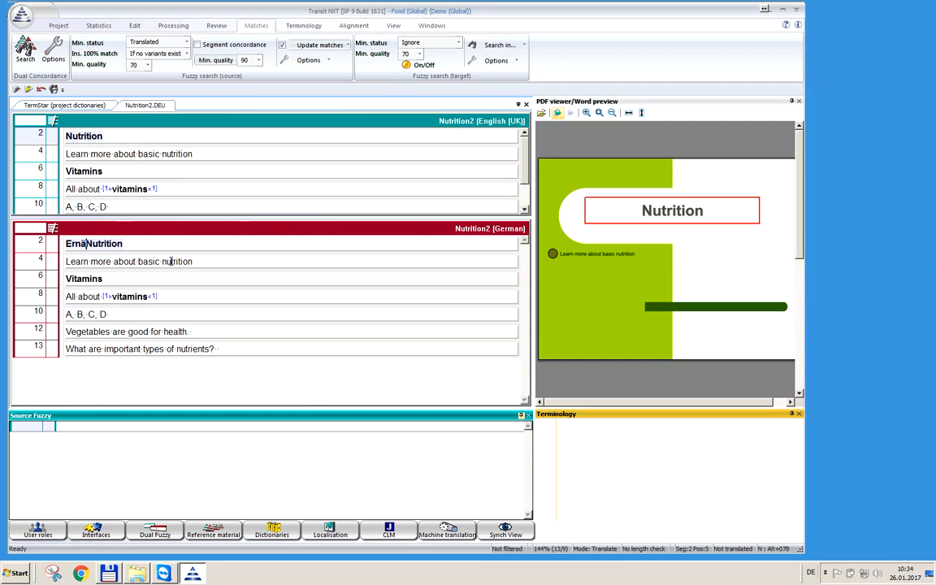
{"action": "type", "text": "hrung"}
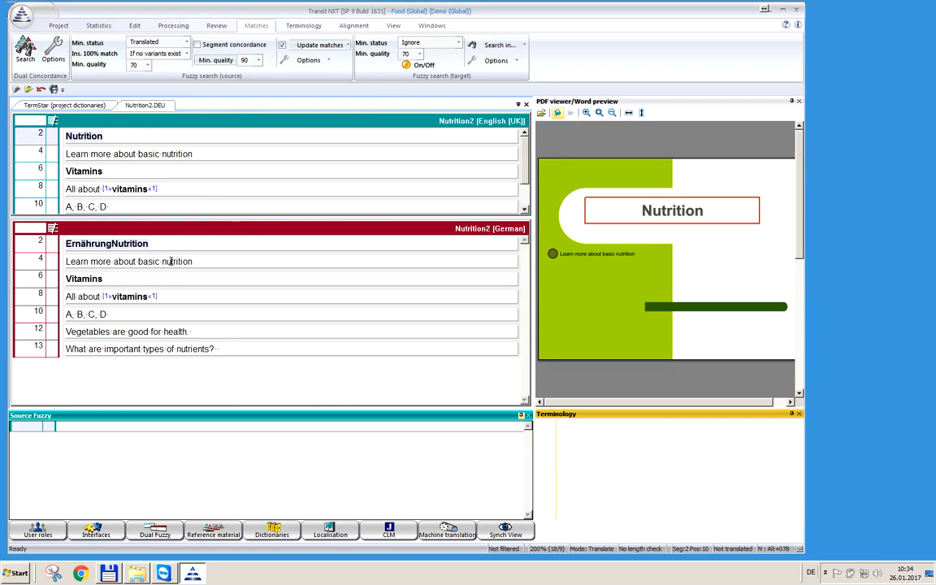
{"action": "key", "text": "shift+End"}
{"action": "key", "text": "Delete"}
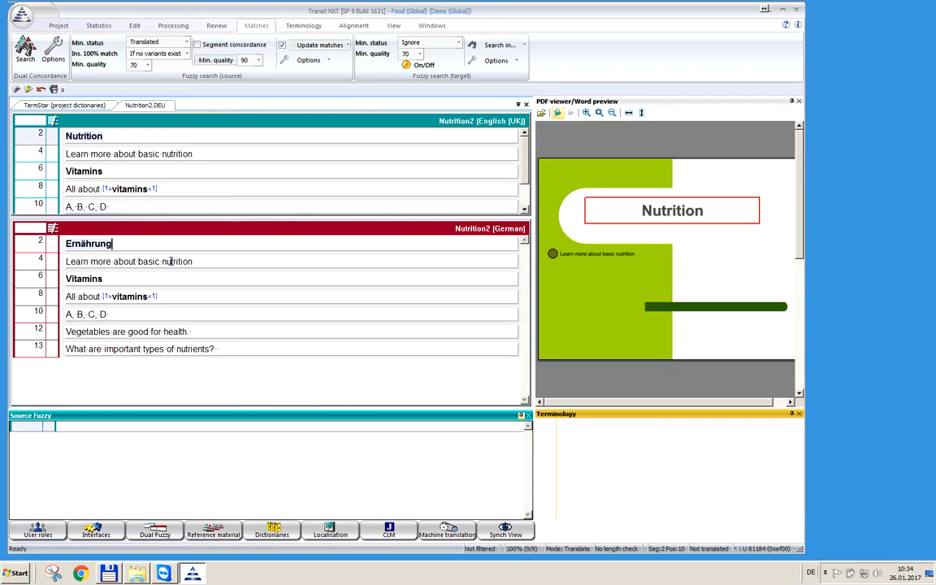
{"action": "key", "text": "ctrl+Return"}
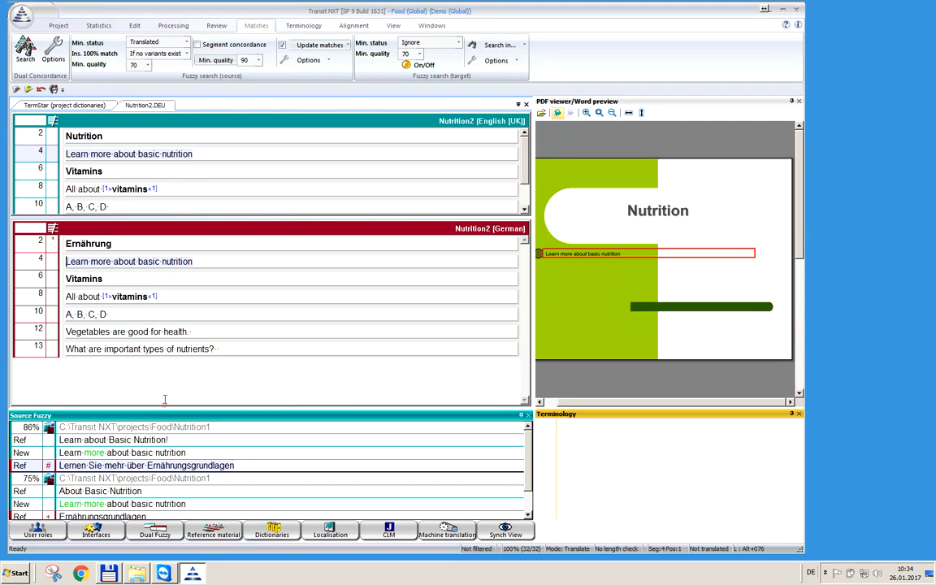
- Edit the 86% fuzzy match to "Lernen Sie etwas mehr über Ernährungsgrundlagen", accept it for segment 4 and confirm
{"action": "left_click_drag", "start_coordinate": [188, 410], "coordinate": [193, 380]}
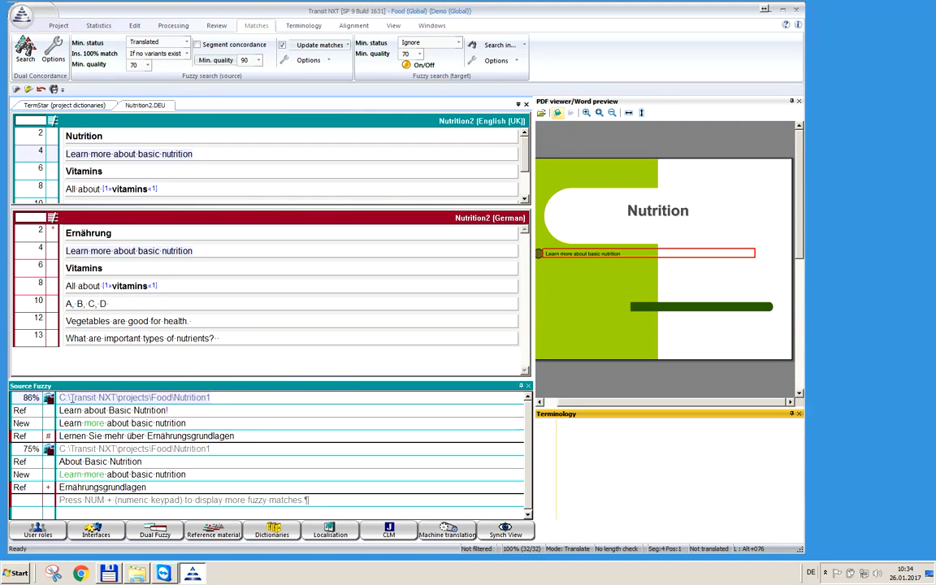
{"action": "left_click", "coordinate": [112, 436]}
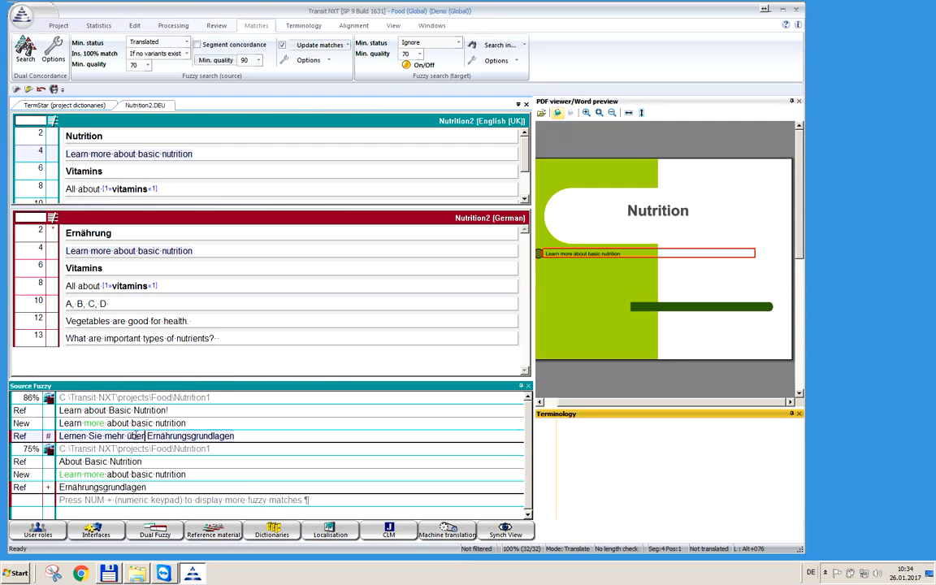
{"action": "left_click", "coordinate": [104, 436]}
{"action": "left_click", "coordinate": [261, 432]}
{"action": "left_click", "coordinate": [102, 437]}
{"action": "type", "text": "etwa"}
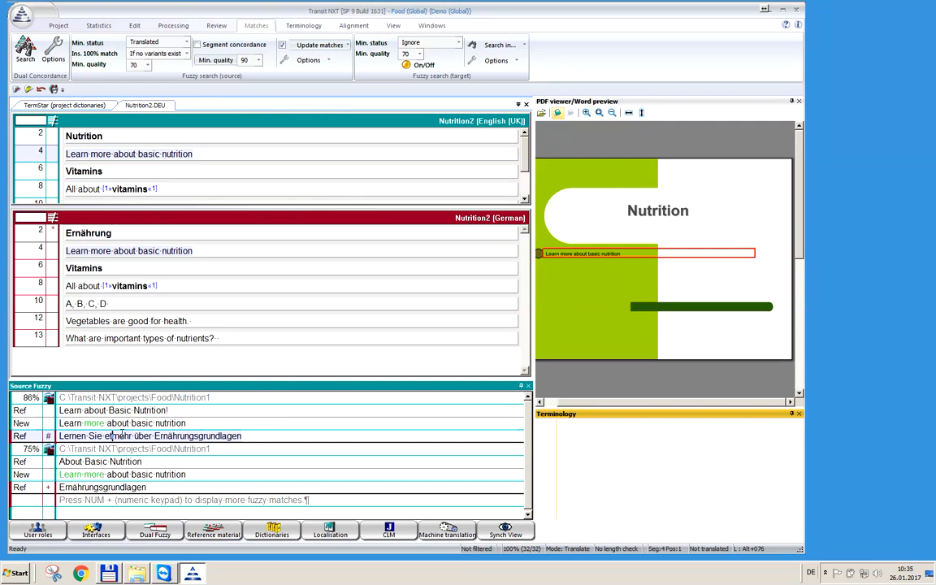
{"action": "type", "text": "s"}
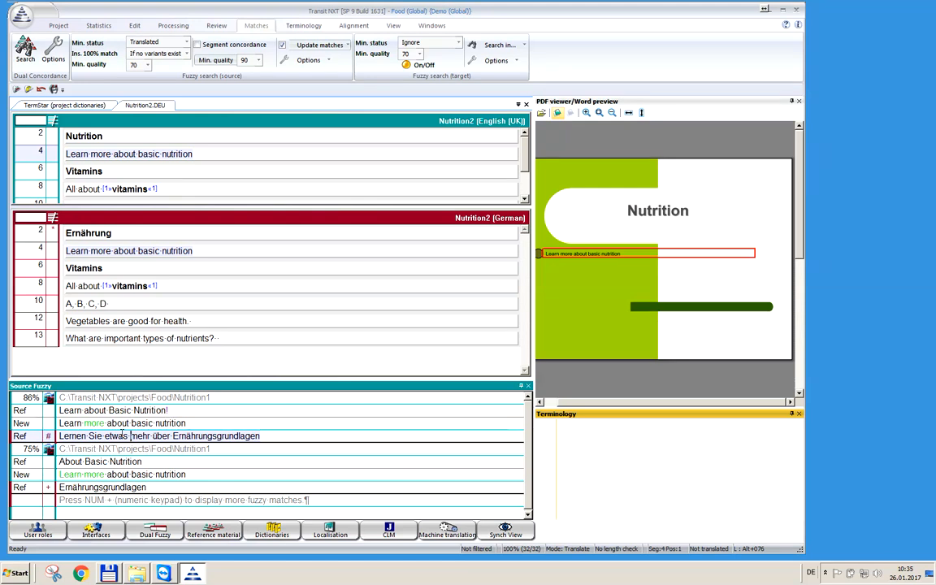
{"action": "key", "text": "Return"}
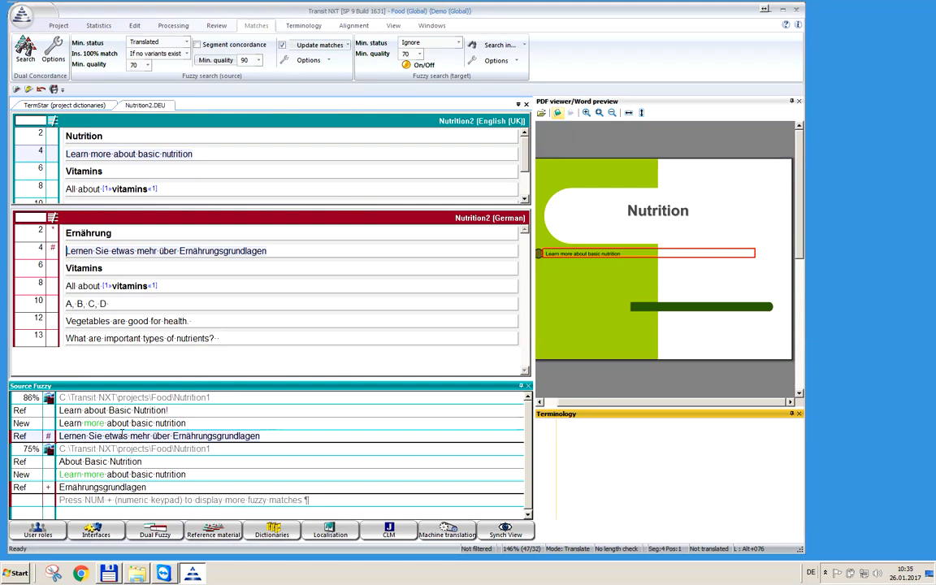
{"action": "key", "text": "alt+KP_Add"}
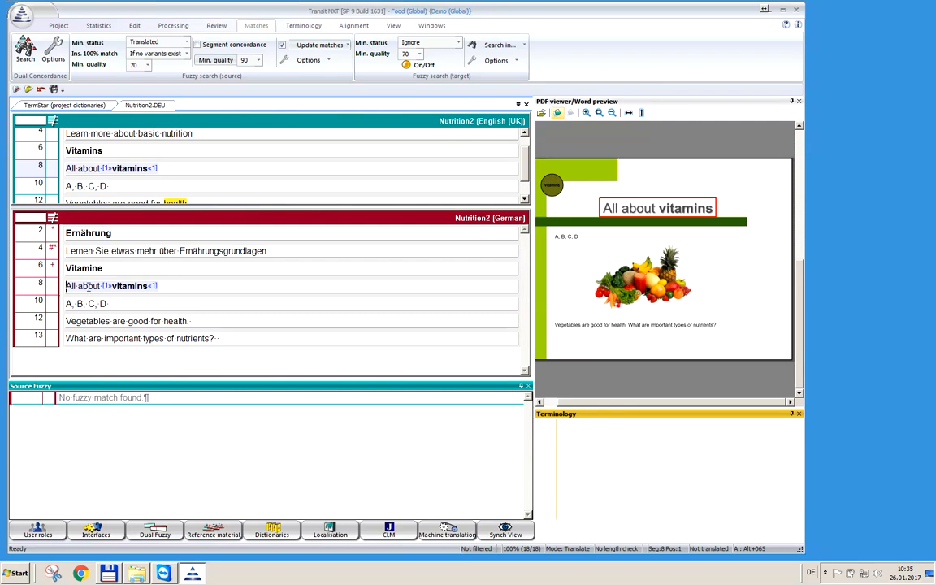
- Replace segment 8 with "Alles über Vitmaine", removing the English text and its tags, and confirm segments 8 and 10
{"action": "left_click", "coordinate": [90, 268]}
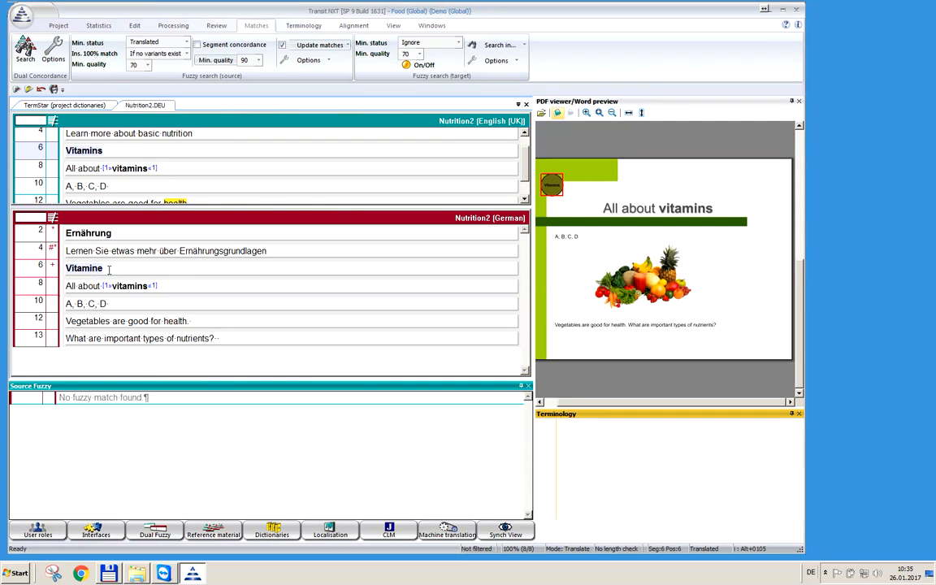
{"action": "left_click", "coordinate": [109, 270]}
{"action": "left_click", "coordinate": [111, 285]}
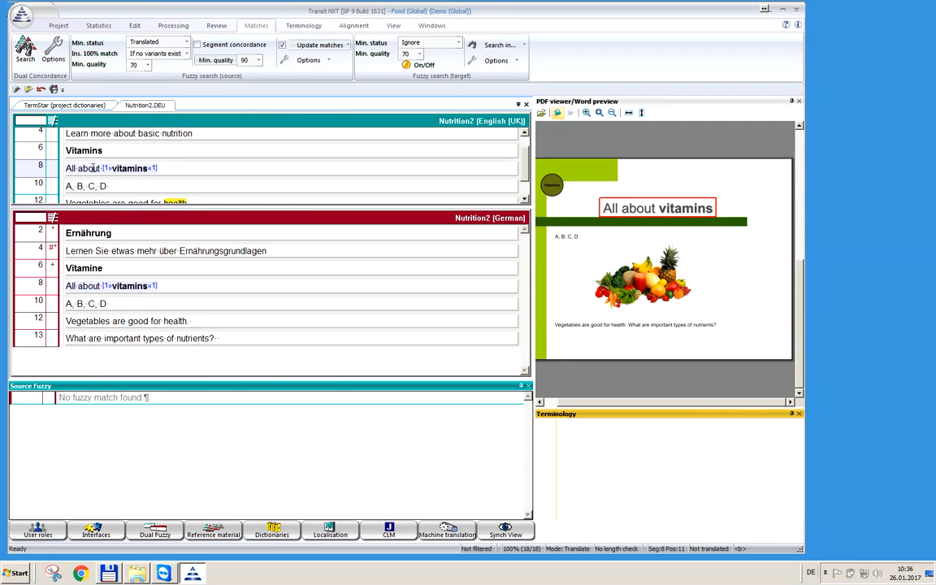
{"action": "left_click", "coordinate": [70, 286]}
{"action": "left_click", "coordinate": [66, 286]}
{"action": "type", "text": "Alles über "}
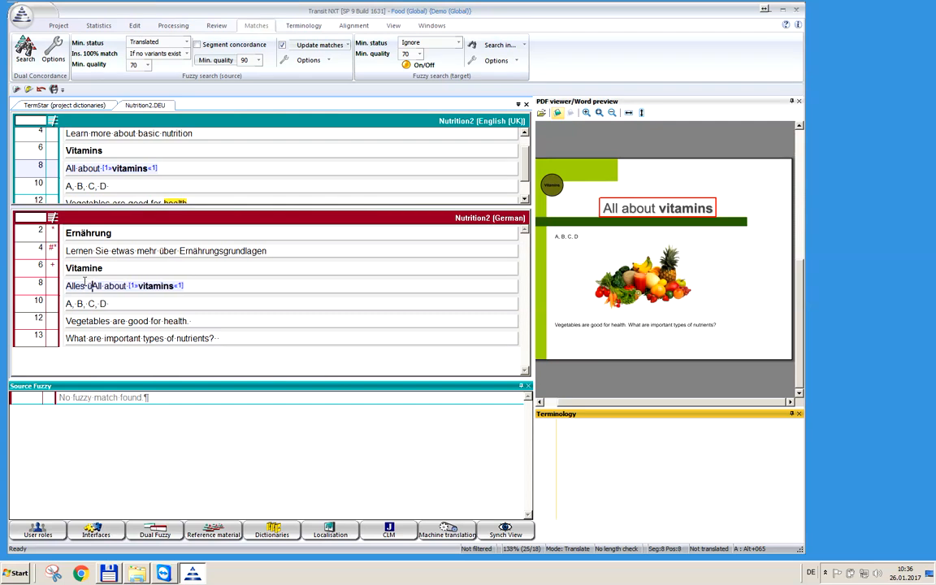
{"action": "type", "text": "Vitmaine"}
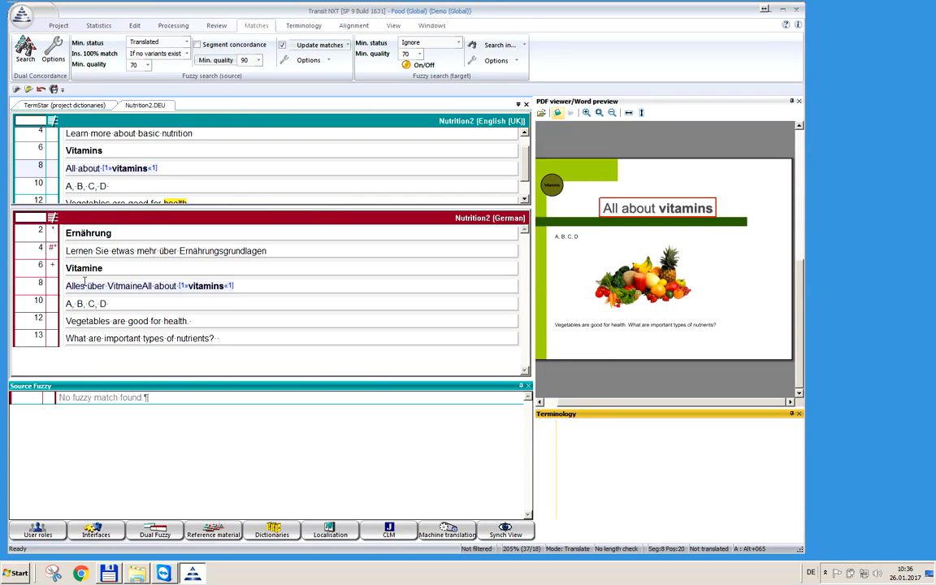
{"action": "key", "text": "alt+shift"}
{"action": "key", "text": "shift+End"}
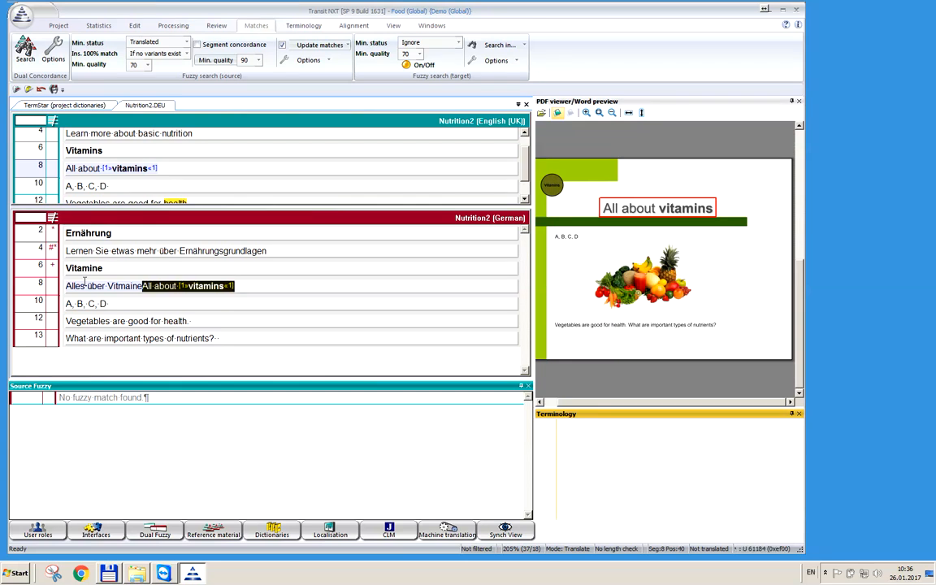
{"action": "key", "text": "Delete"}
{"action": "key", "text": "Down"}
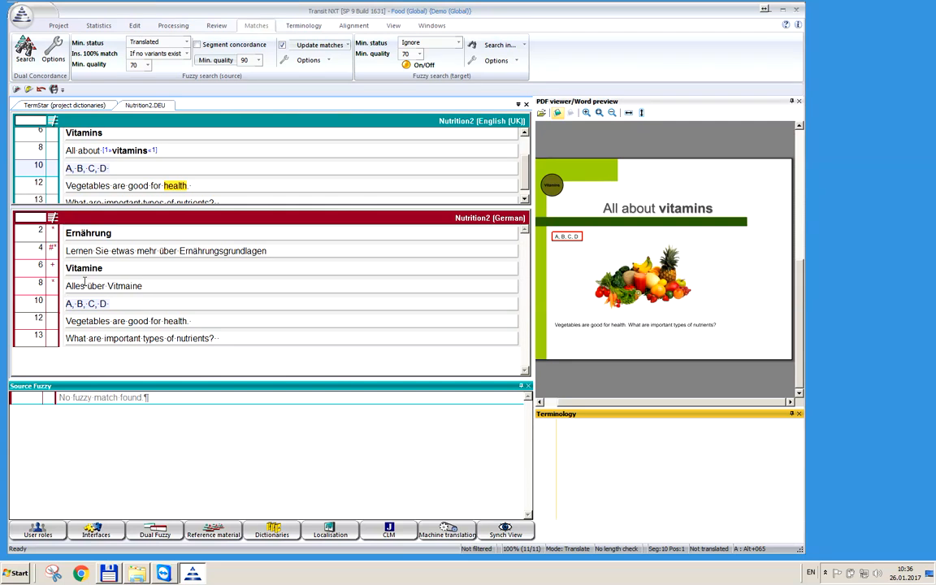
{"action": "key", "text": "Down"}
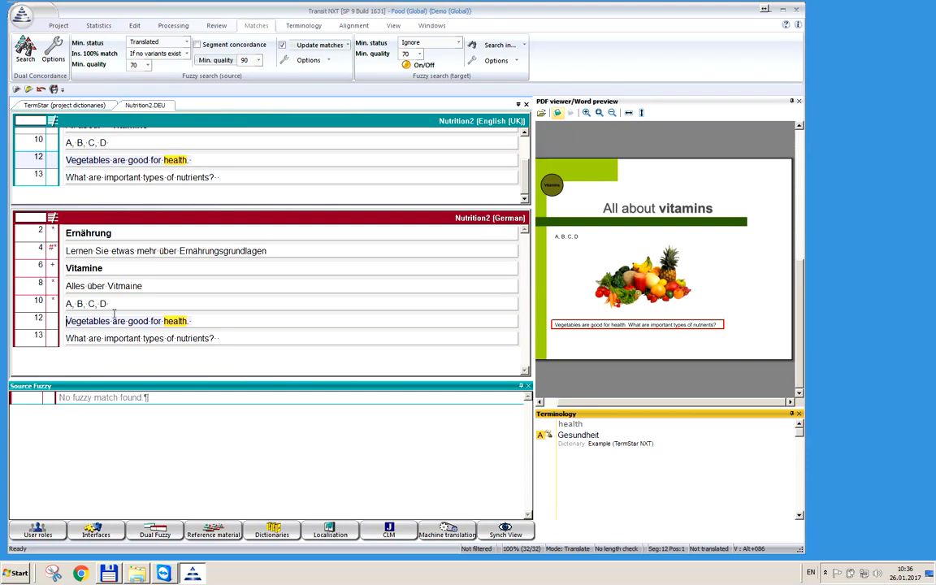
- Begin the translation of segment 12 with "Gem" and switch the keyboard input language to German
{"action": "left_click", "coordinate": [164, 321]}
{"action": "type", "text": "Gem[s"}
{"action": "key", "text": "BackSpace"}
{"action": "key", "text": "BackSpace"}
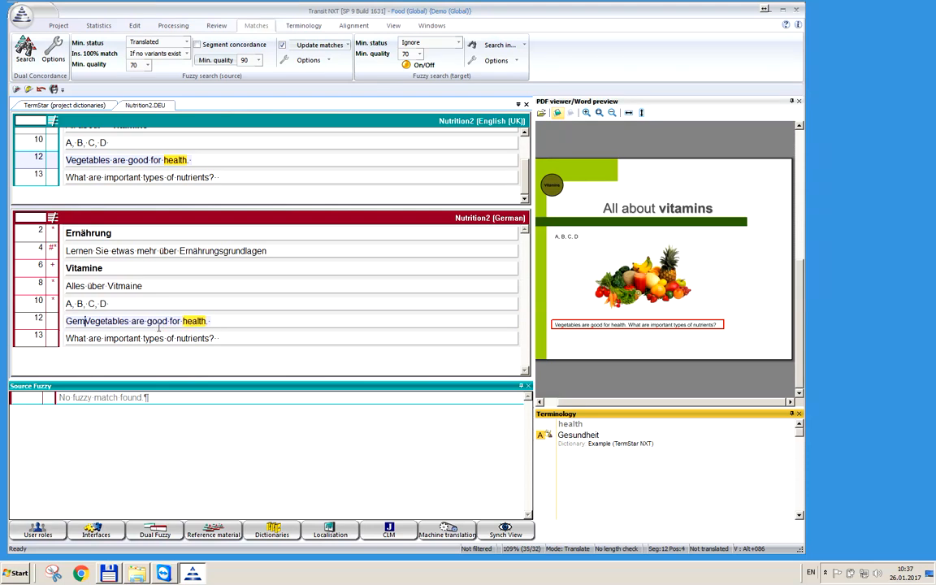
{"action": "right_click", "coordinate": [811, 572]}
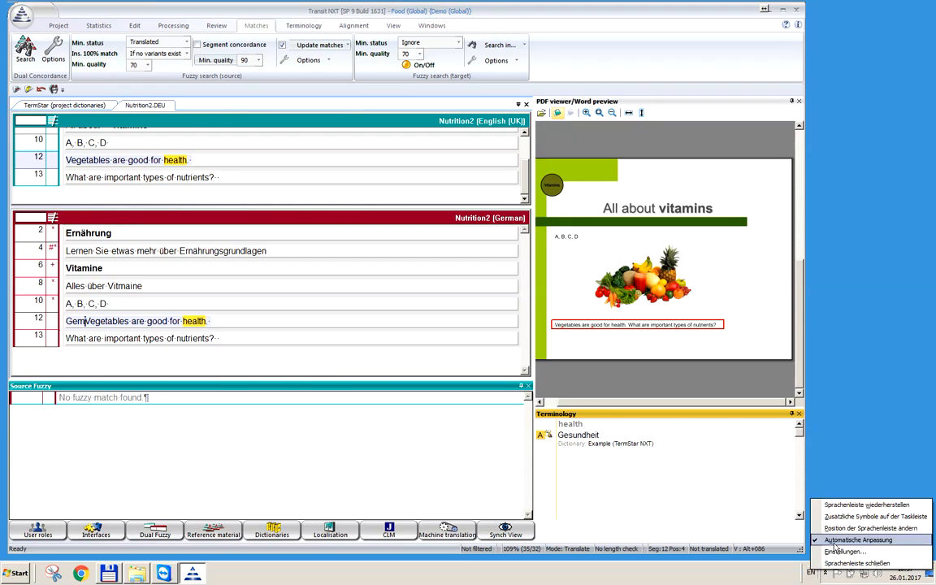
{"action": "left_click", "coordinate": [834, 542]}
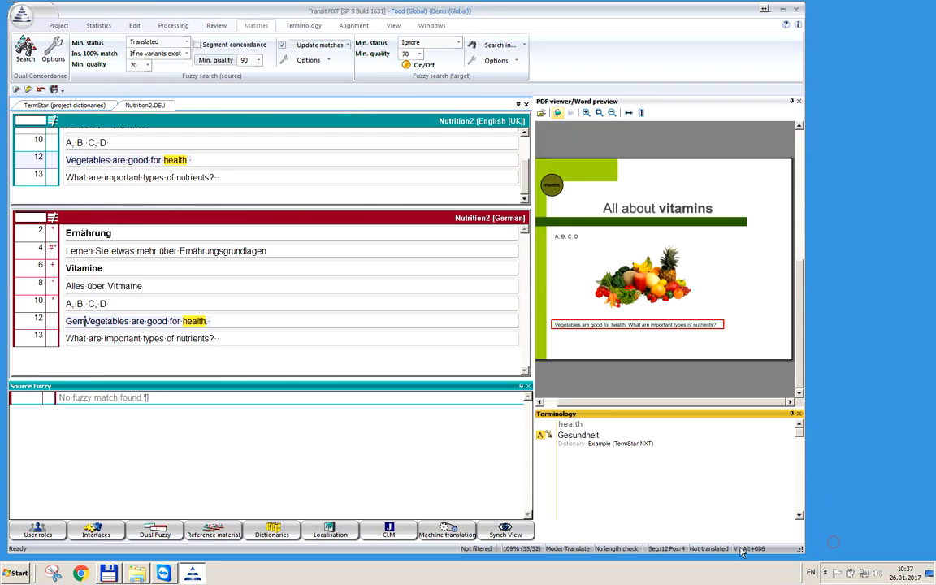
{"action": "left_click", "coordinate": [810, 573]}
{"action": "left_click", "coordinate": [853, 510]}
- Complete segment 12 as "Gemüse ist gut für die Gesundheit.", inserting the dictionary term for "health", then delete the English text and confirm
{"action": "type", "text": "üse ist "}
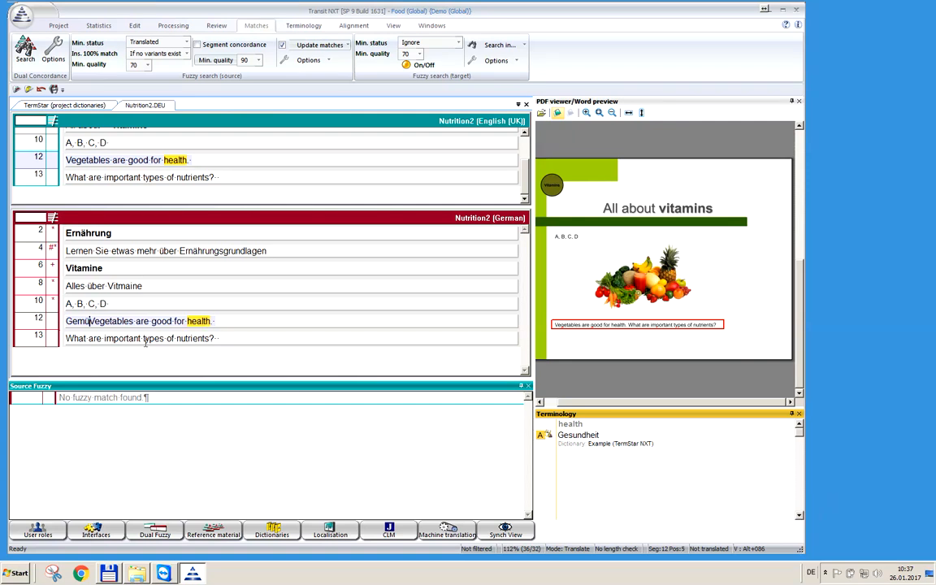
{"action": "type", "text": "gut"}
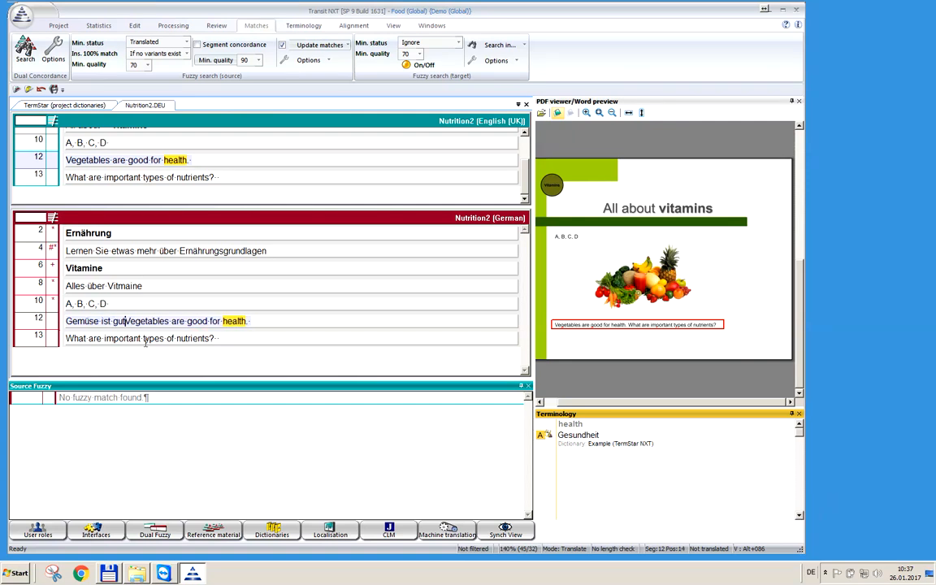
{"action": "type", "text": " für die"}
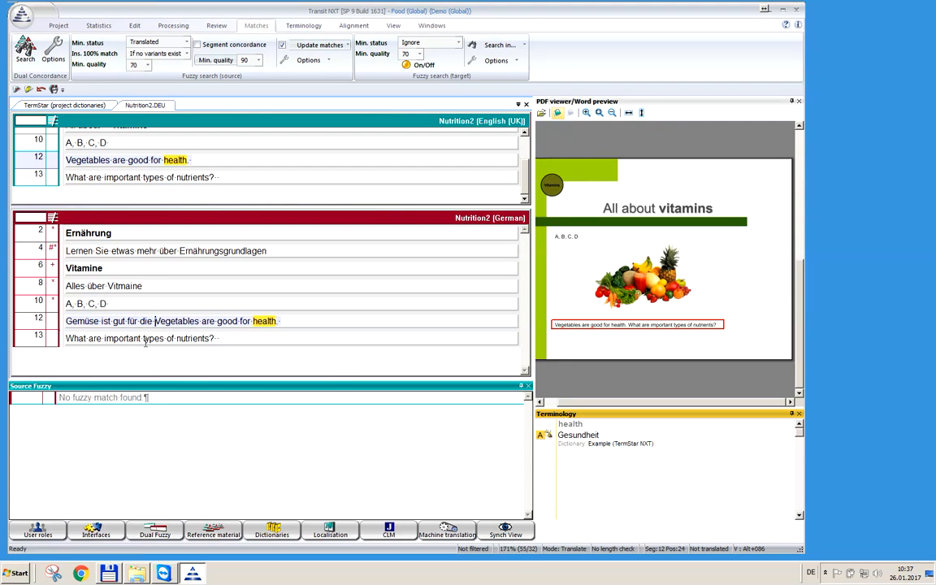
{"action": "left_click", "coordinate": [543, 437]}
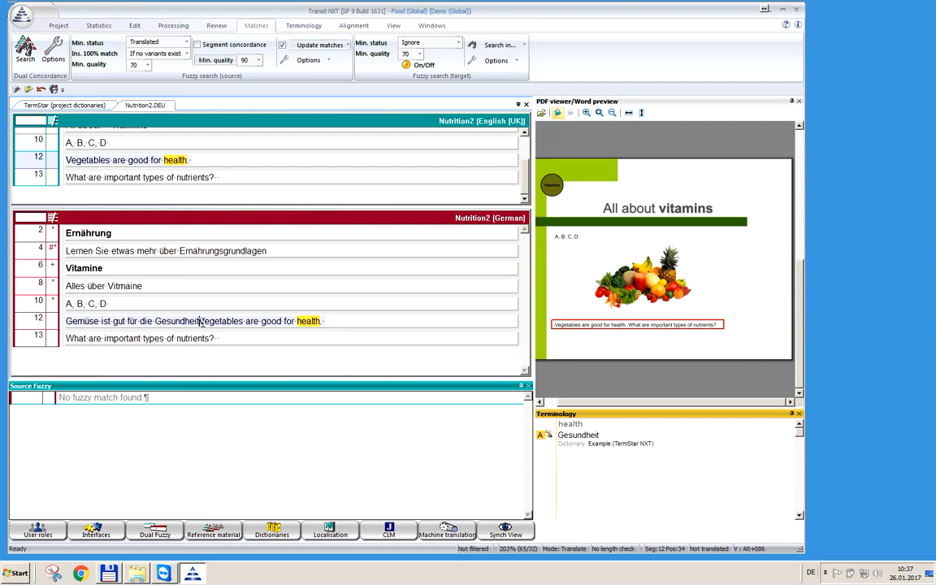
{"action": "type", "text": "."}
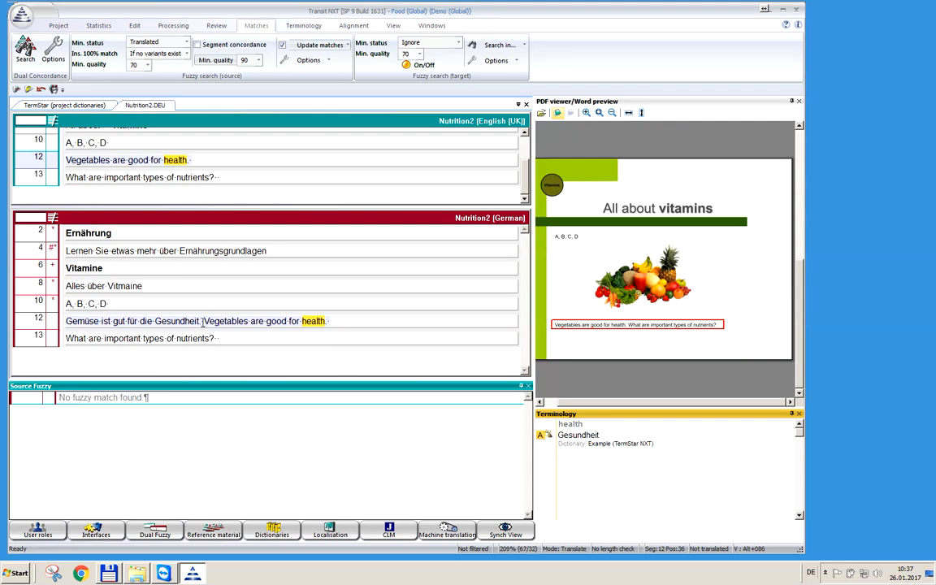
{"action": "key", "text": "shift+End"}
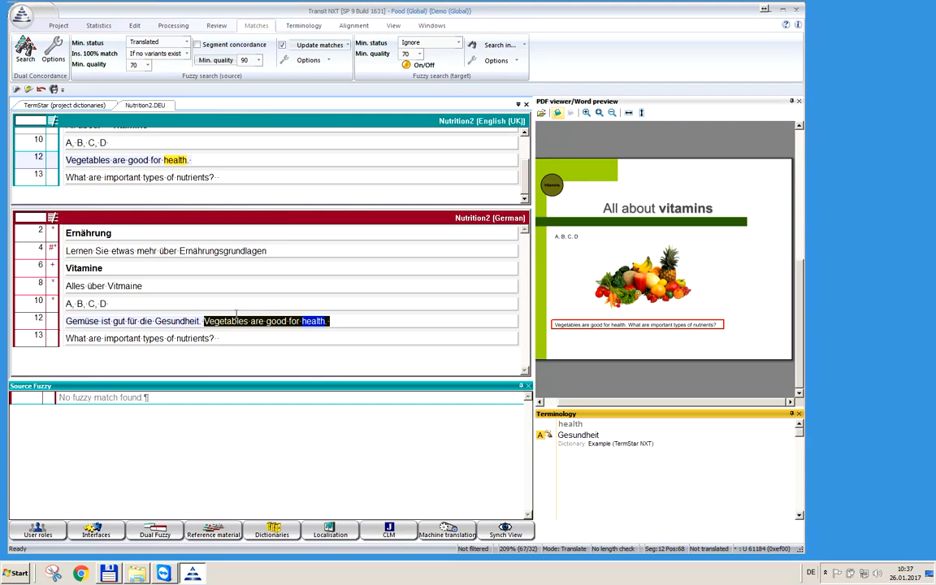
{"action": "key", "text": "Delete"}
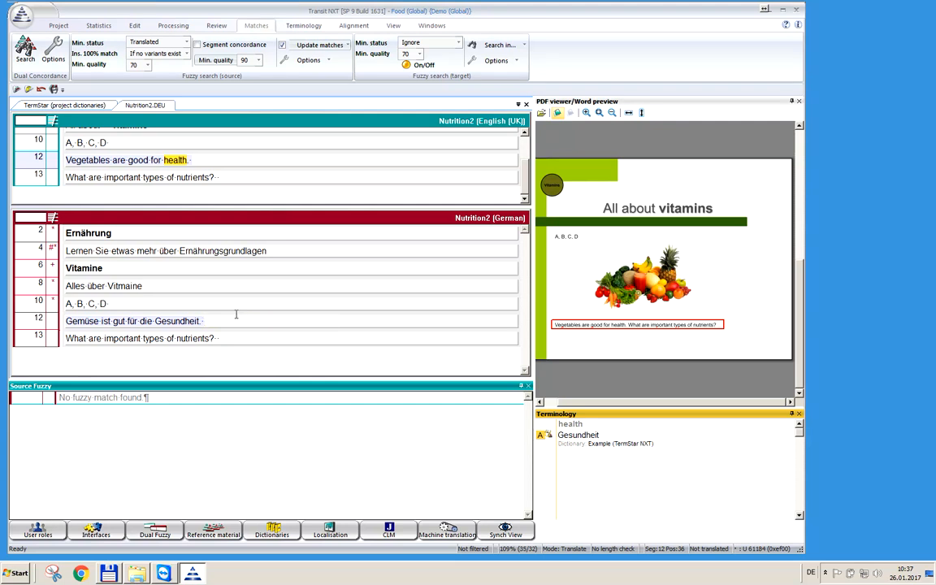
{"action": "key", "text": "ctrl+Return"}
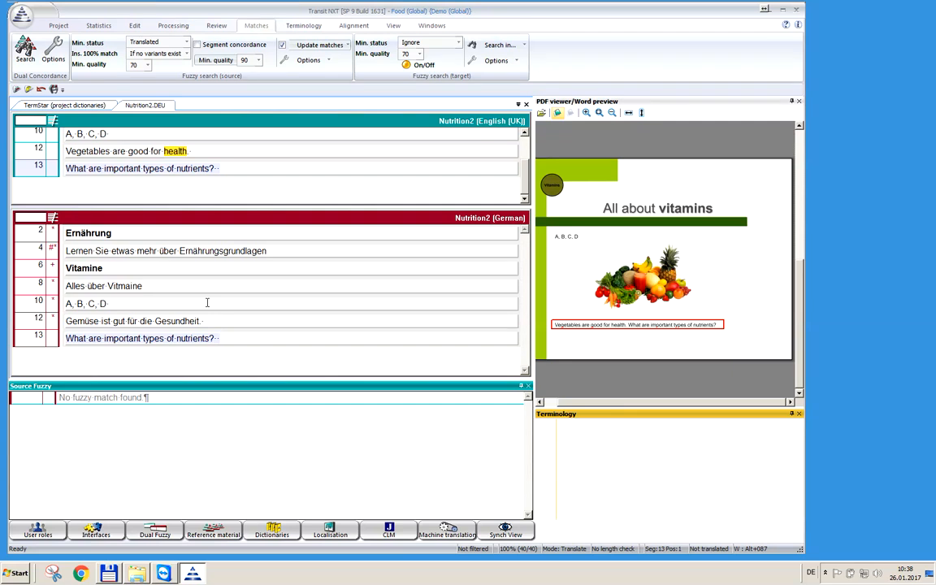
- Run a Dual Concordance search for "types of nutrients" from segment 13 and copy the German match "Wichtige Nährstofffe"
{"action": "left_click", "coordinate": [144, 339]}
{"action": "left_click_drag", "start_coordinate": [144, 338], "coordinate": [184, 340]}
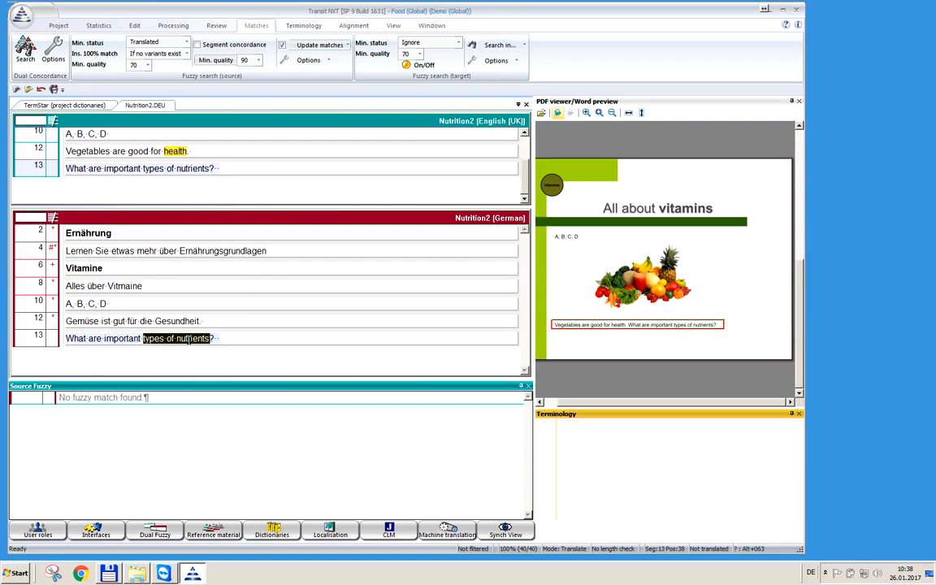
{"action": "right_click", "coordinate": [188, 339]}
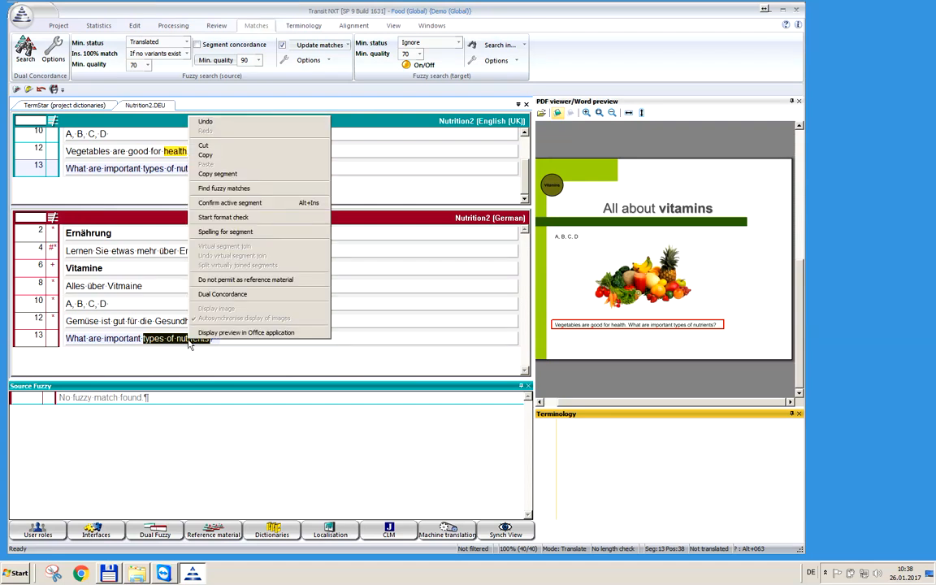
{"action": "left_click", "coordinate": [237, 298]}
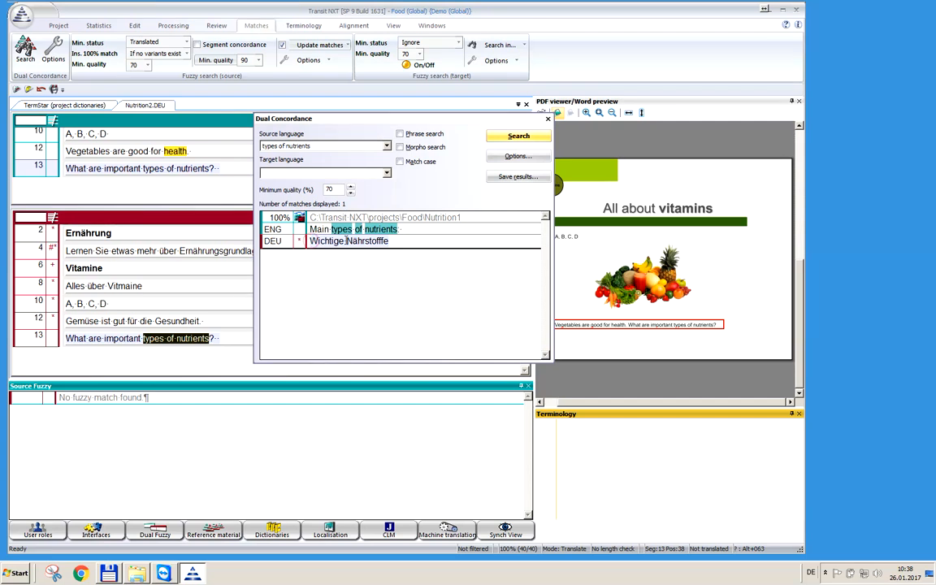
{"action": "left_click_drag", "start_coordinate": [387, 241], "coordinate": [338, 241]}
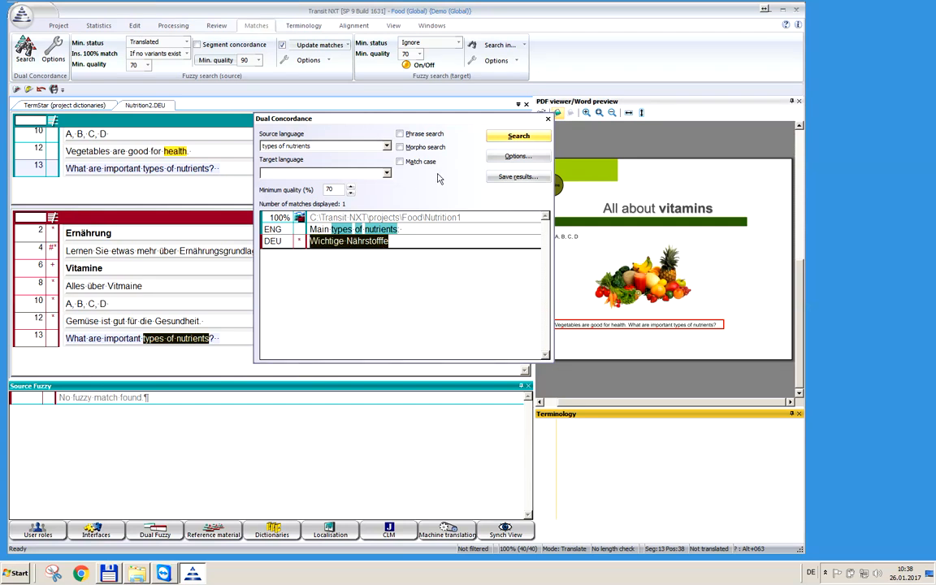
{"action": "left_click", "coordinate": [548, 120]}
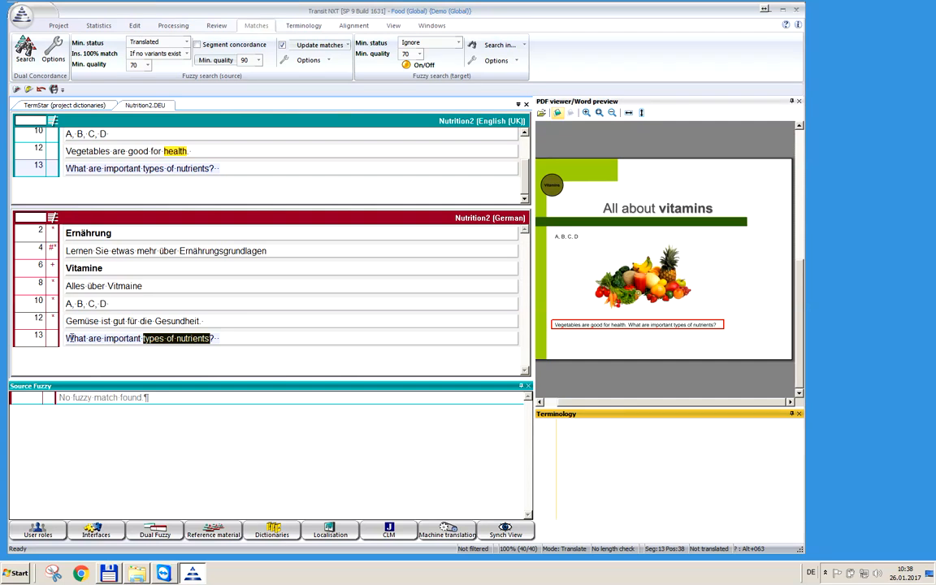
- Begin the translation of segment 13 with "Welches sind wichtige Nährstofffe", reusing the copied concordance text with a lowercase "w"
{"action": "left_click", "coordinate": [69, 338]}
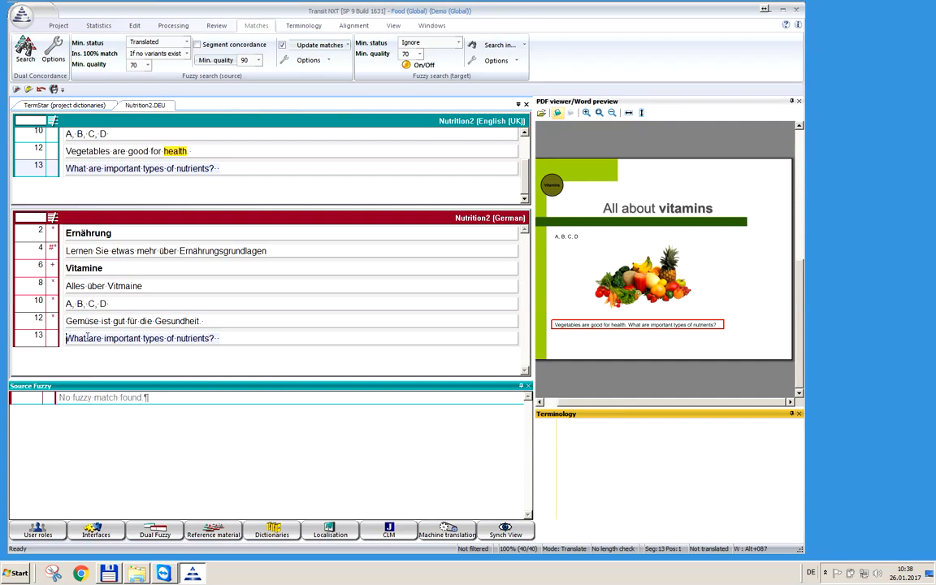
{"action": "type", "text": "E"}
{"action": "key", "text": "BackSpace"}
{"action": "type", "text": "Welches sind "}
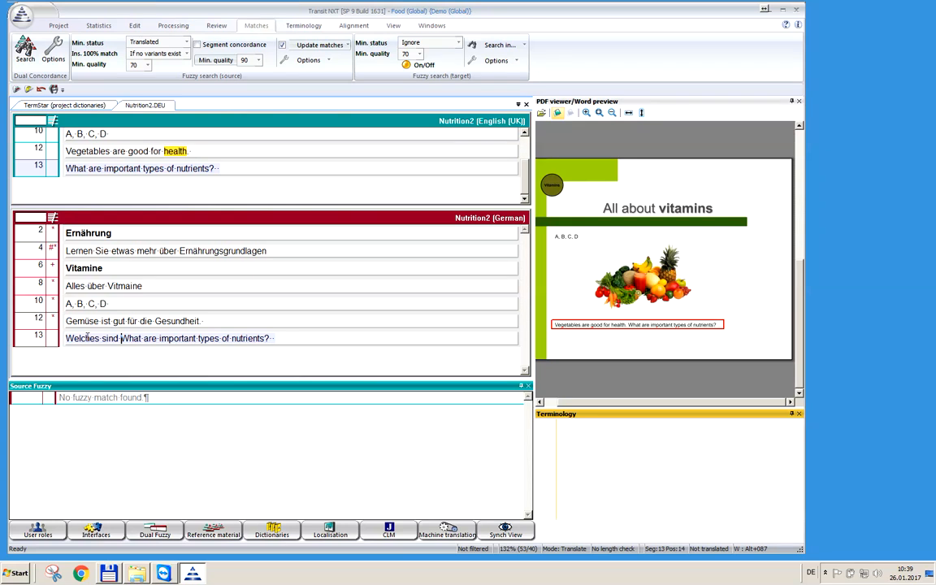
{"action": "type", "text": "Wichtige Nährstoffe"}
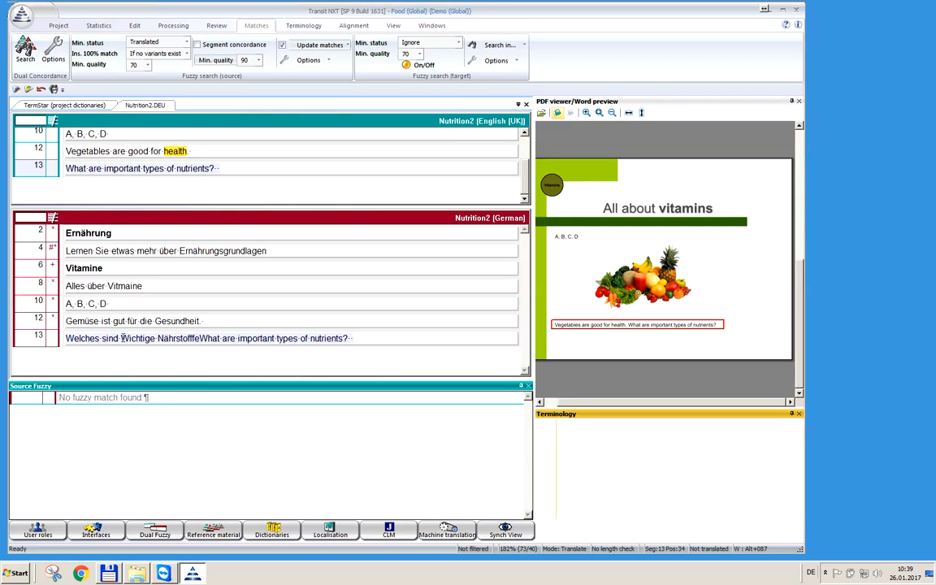
{"action": "left_click", "coordinate": [130, 338]}
{"action": "key", "text": "BackSpace"}
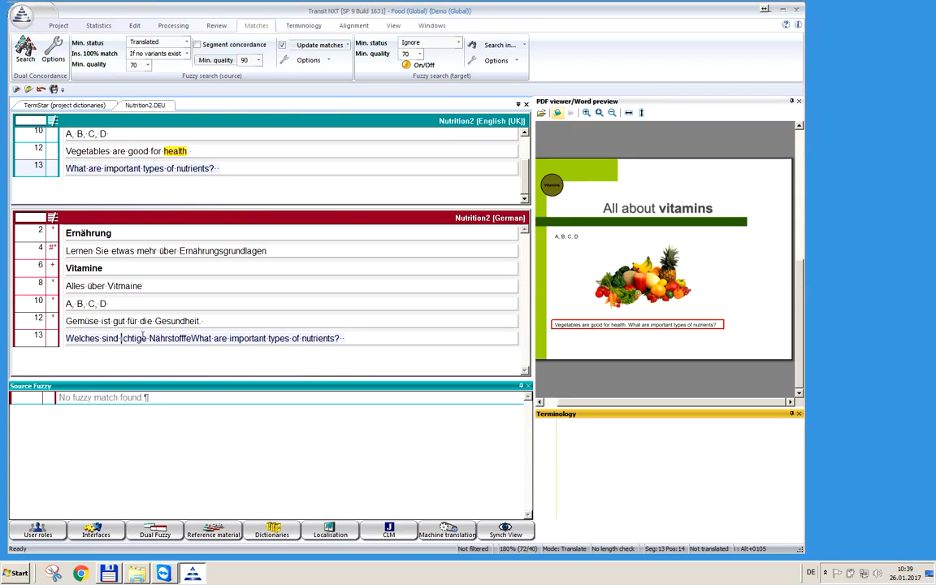
{"action": "type", "text": "w"}
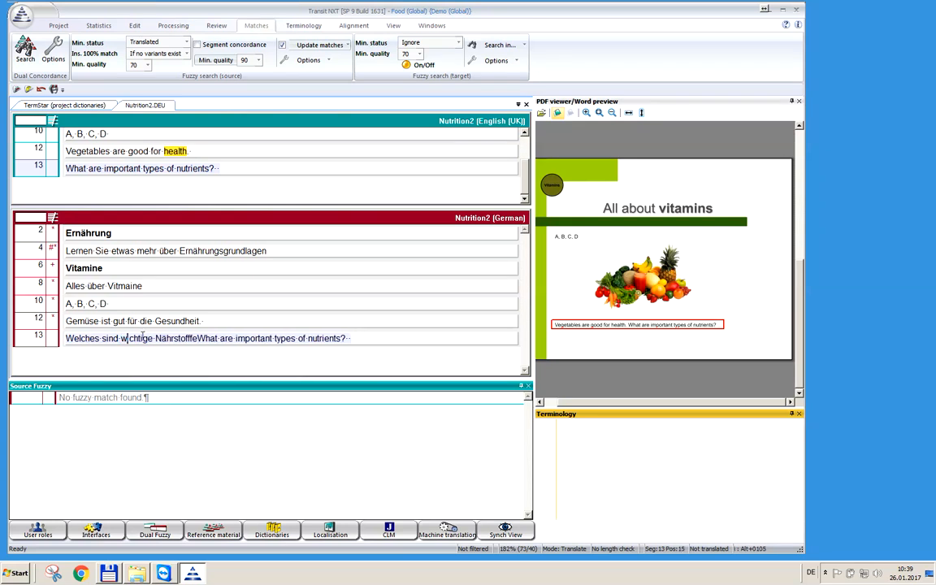
- Delete the English text from segment 13, change the ending so it reads "Welches sind wichtige Nährstofftypen?" and confirm the segment
{"action": "left_click", "coordinate": [198, 338]}
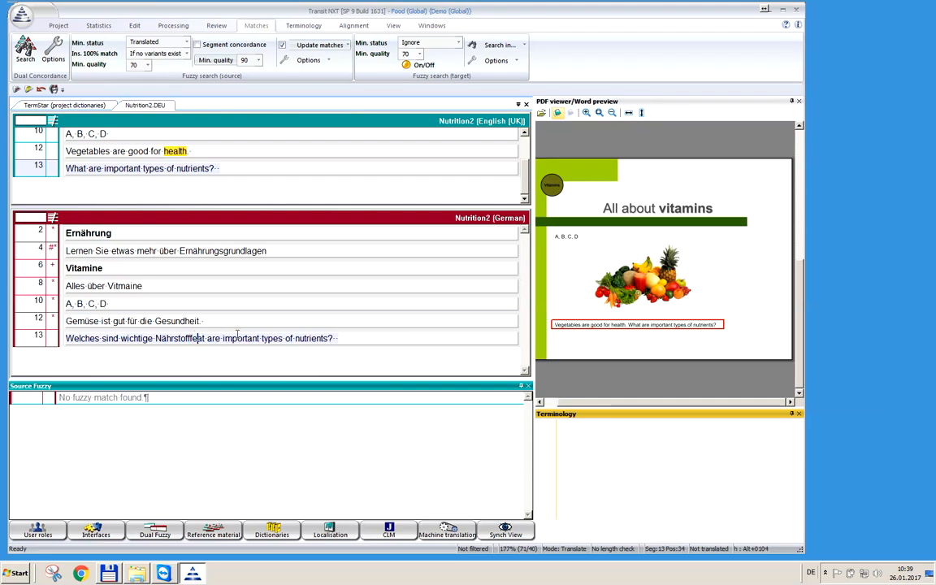
{"action": "key", "text": "Delete"}
{"action": "key", "text": "Delete"}
{"action": "key", "text": "Delete"}
{"action": "key", "text": "Delete"}
{"action": "key", "text": "Delete"}
{"action": "key", "text": "Delete"}
{"action": "key", "text": "Delete"}
{"action": "key", "text": "Delete"}
{"action": "key", "text": "Delete"}
{"action": "key", "text": "Delete"}
{"action": "key", "text": "Delete"}
{"action": "key", "text": "Delete"}
{"action": "key", "text": "Delete"}
{"action": "key", "text": "Delete"}
{"action": "key", "text": "Delete"}
{"action": "key", "text": "Delete"}
{"action": "key", "text": "Delete"}
{"action": "key", "text": "Delete"}
{"action": "key", "text": "Delete"}
{"action": "key", "text": "Delete"}
{"action": "key", "text": "Delete"}
{"action": "key", "text": "Delete"}
{"action": "key", "text": "Delete"}
{"action": "key", "text": "Delete"}
{"action": "key", "text": "Delete"}
{"action": "key", "text": "Delete"}
{"action": "key", "text": "Delete"}
{"action": "key", "text": "Delete"}
{"action": "key", "text": "Delete"}
{"action": "key", "text": "Delete"}
{"action": "key", "text": "Delete"}
{"action": "key", "text": "Delete"}
{"action": "key", "text": "Delete"}
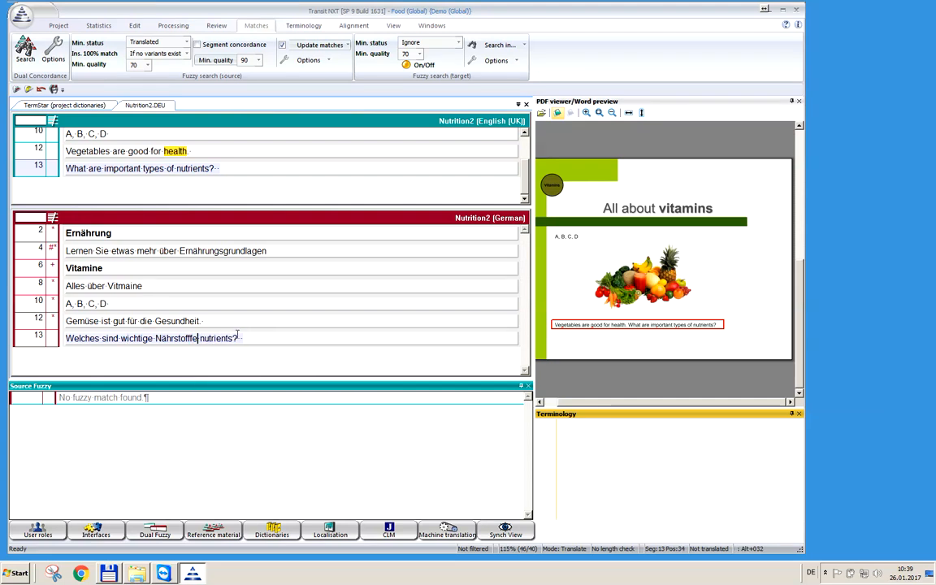
{"action": "key", "text": "Delete"}
{"action": "key", "text": "Delete"}
{"action": "key", "text": "Delete"}
{"action": "key", "text": "Delete"}
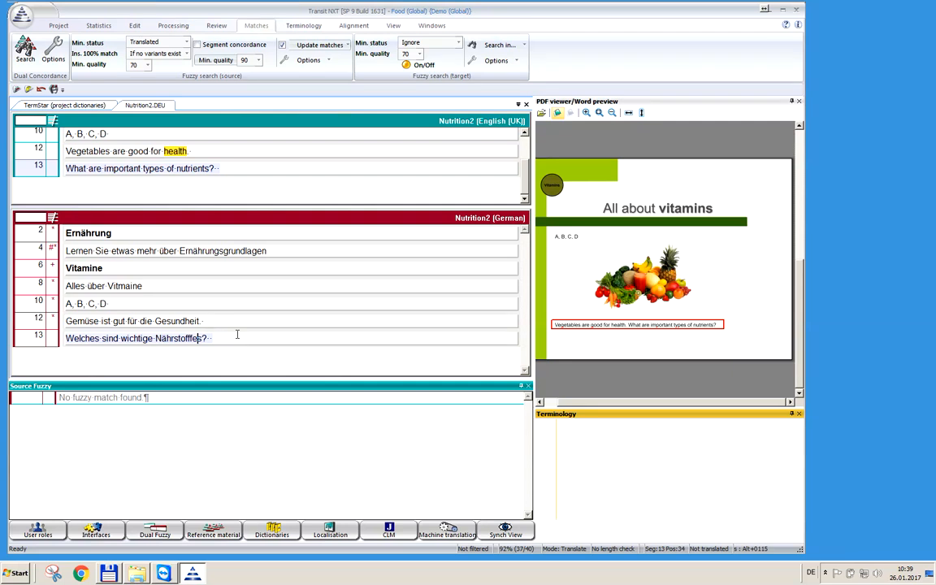
{"action": "key", "text": "Delete"}
{"action": "key", "text": "BackSpace"}
{"action": "key", "text": "BackSpace"}
{"action": "type", "text": "typen"}
{"action": "key", "text": "ctrl+KP_Add"}
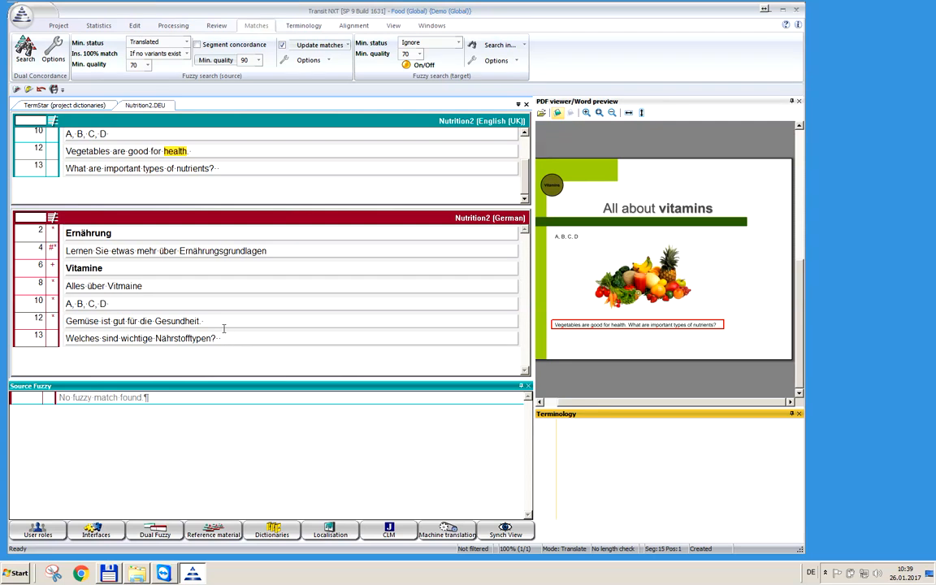
{"action": "left_click", "coordinate": [192, 338]}
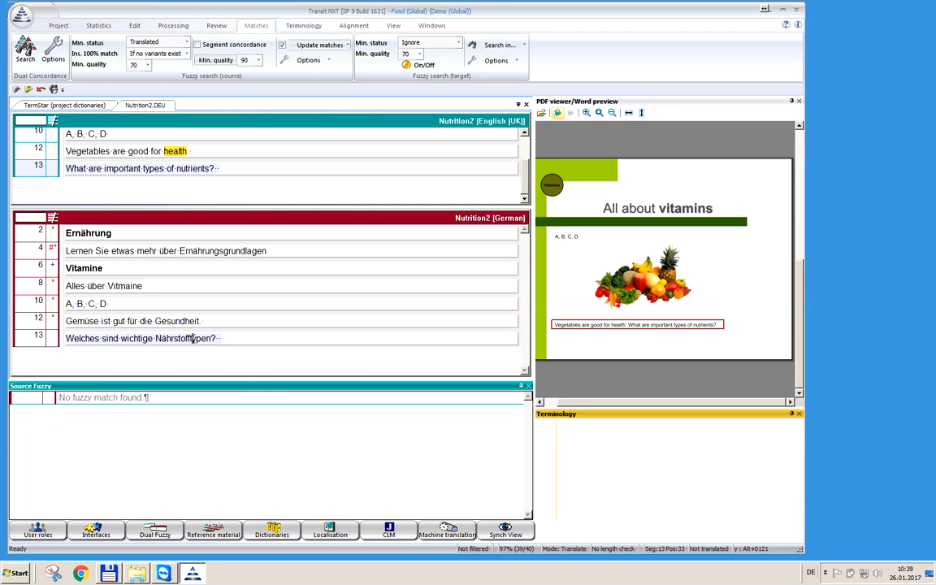
{"action": "key", "text": "ctrl+Return"}
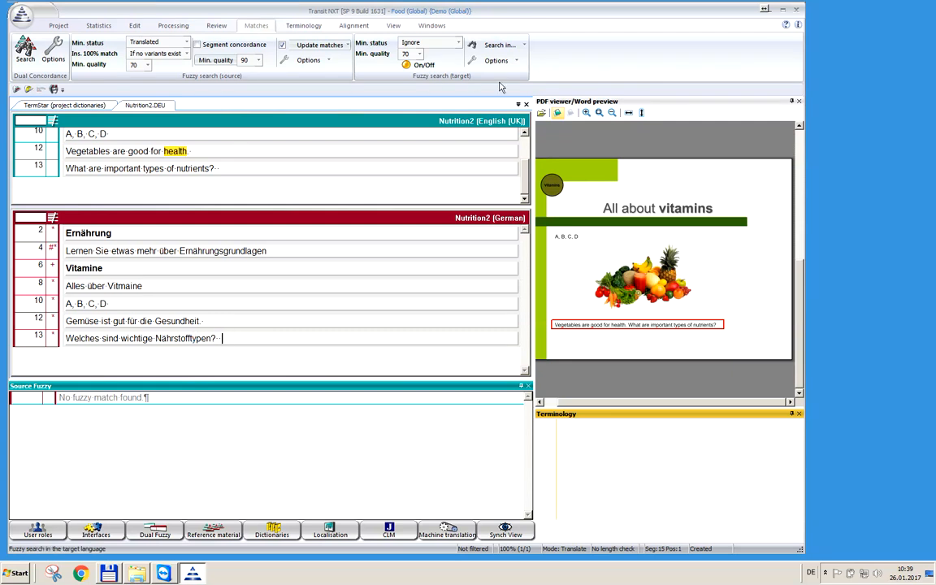
- Close Nutrition2 and open the Nutrition1 and Nutrition2 language pairs together in a single window (globally)
{"action": "left_click", "coordinate": [527, 104]}
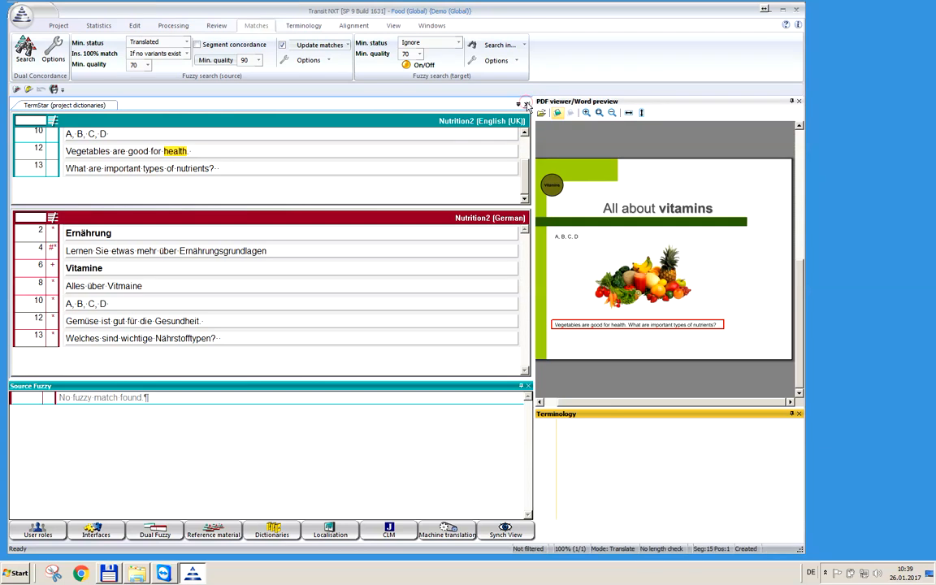
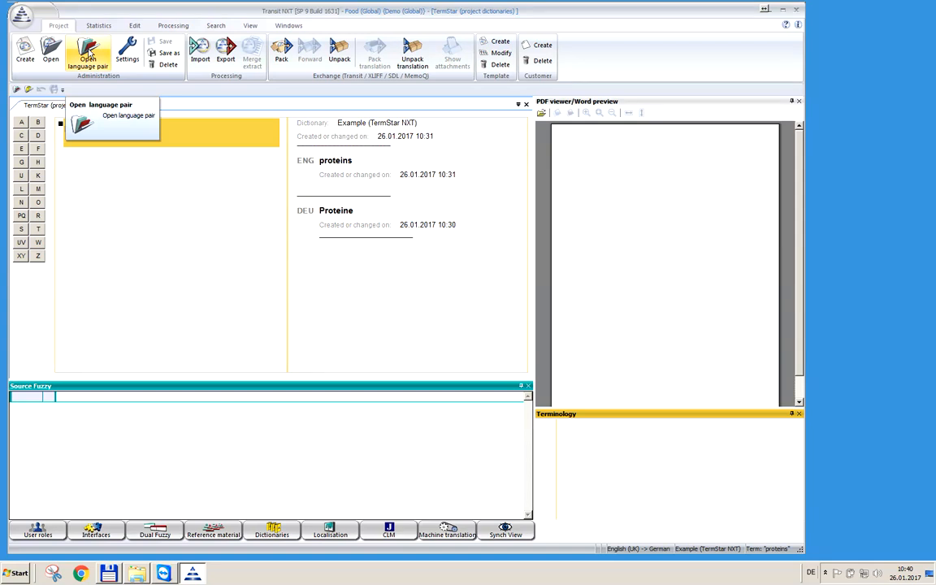
{"action": "left_click", "coordinate": [89, 53]}
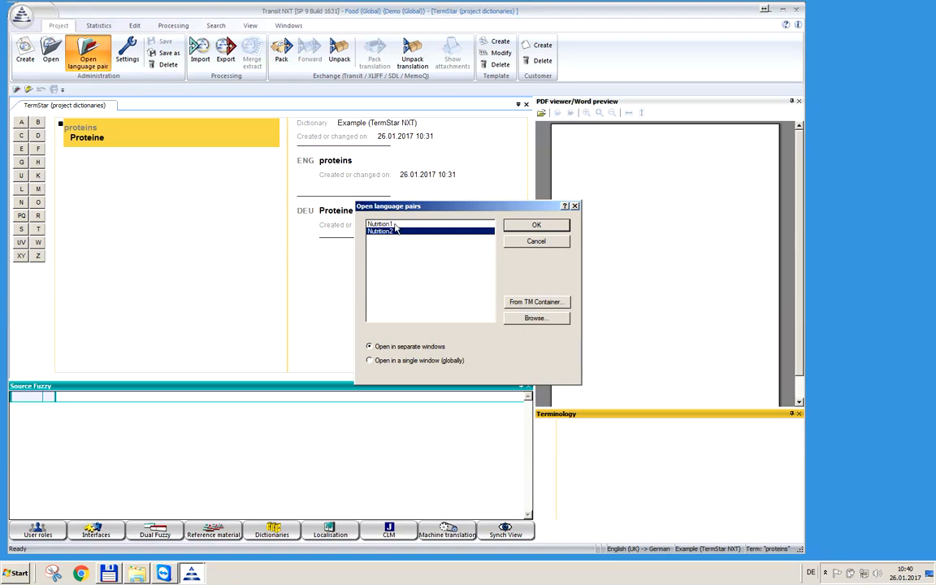
{"action": "left_click", "coordinate": [381, 224], "text": "ctrl"}
{"action": "left_click", "coordinate": [398, 360]}
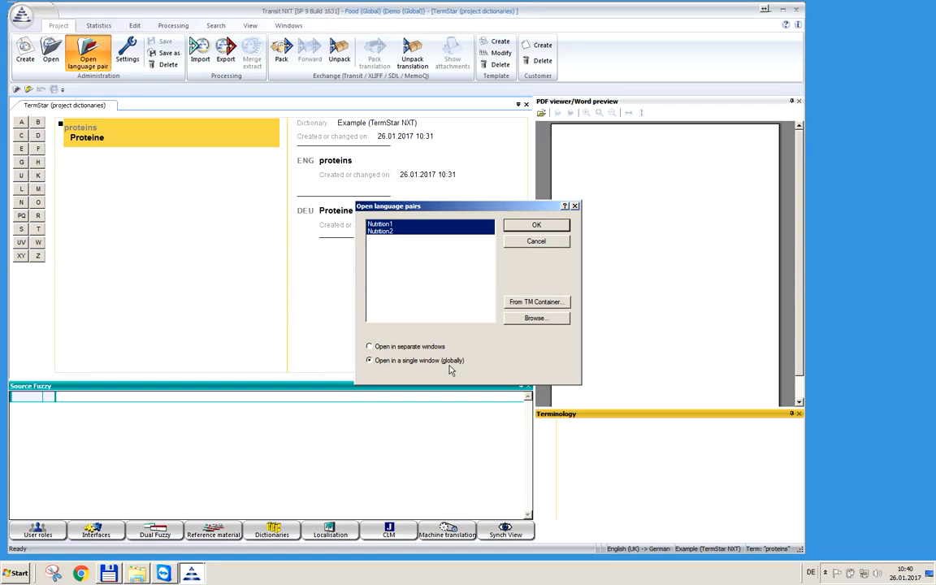
{"action": "left_click", "coordinate": [536, 225]}
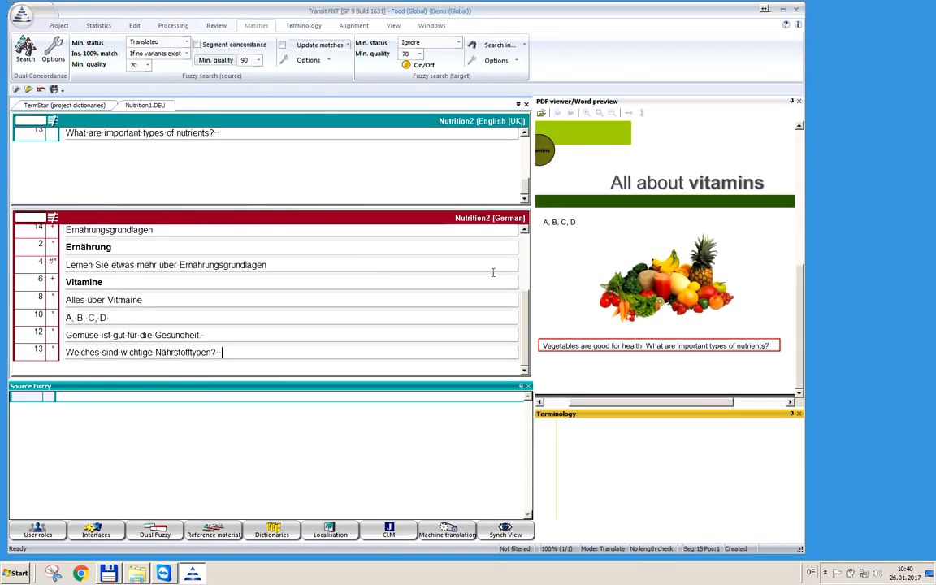
- Spellcheck the German text from the first segment using MS Word, changing "Nährstofffe" to "Nährstoffe" in segment 8 of Nutrition1
{"action": "left_click_drag", "start_coordinate": [525, 313], "coordinate": [535, 245]}
{"action": "left_click", "coordinate": [218, 232]}
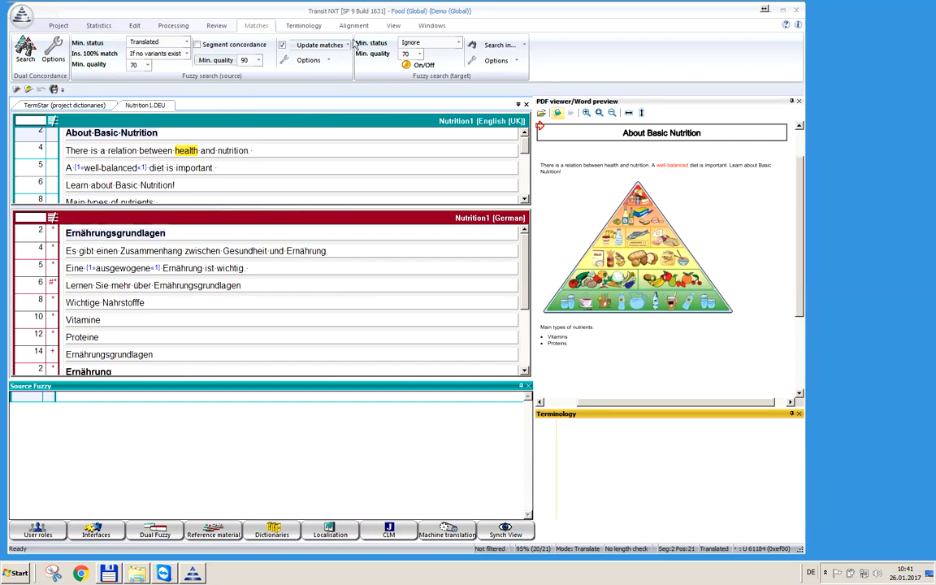
{"action": "left_click", "coordinate": [213, 26]}
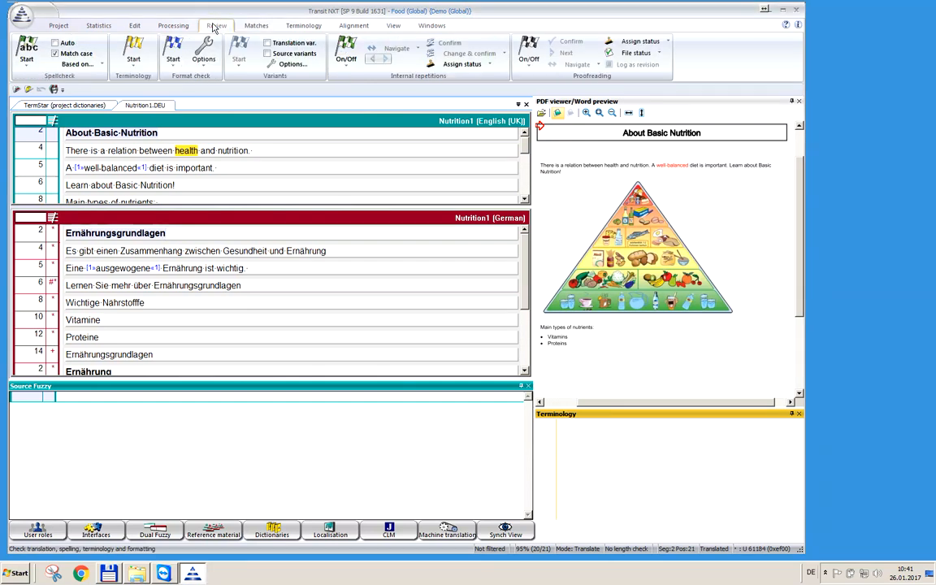
{"action": "left_click", "coordinate": [102, 67]}
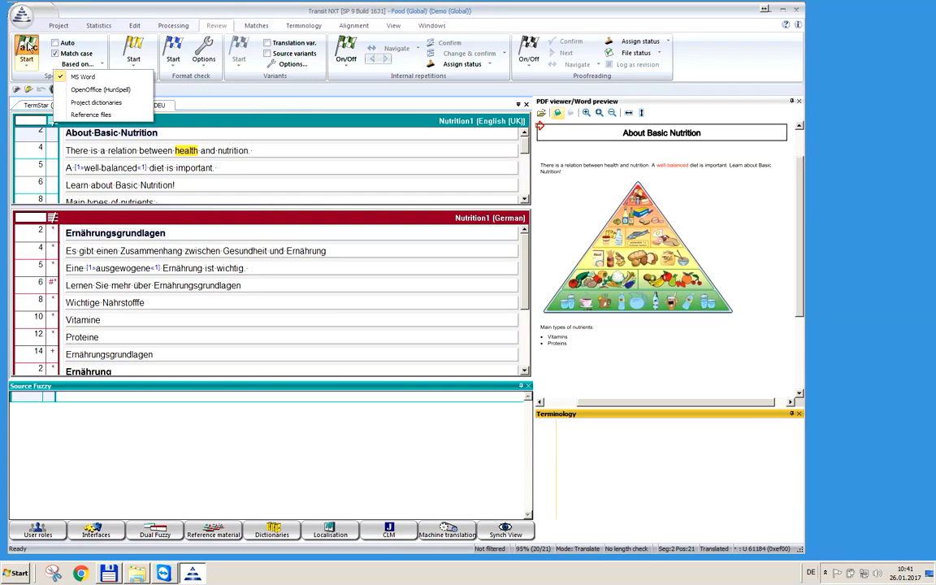
{"action": "left_click", "coordinate": [27, 49]}
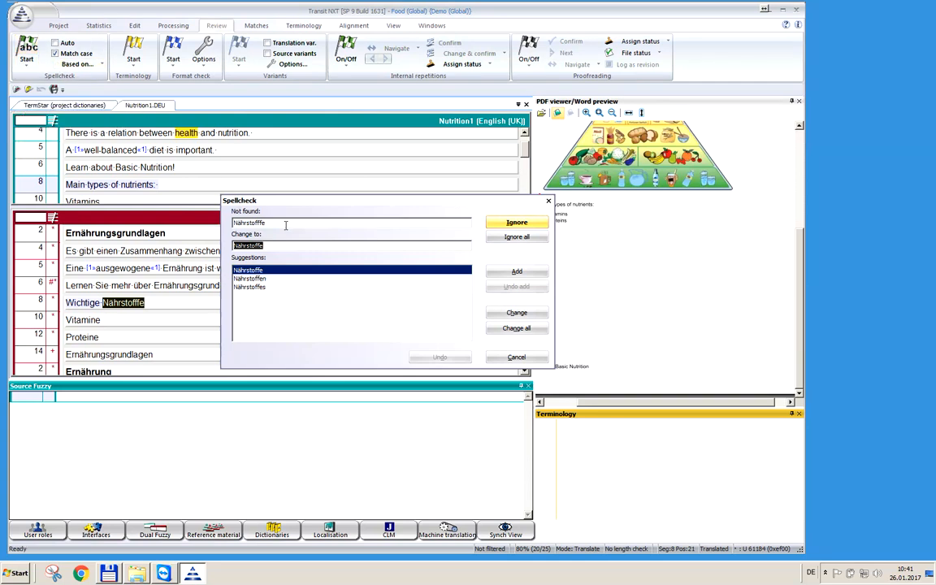
{"action": "left_click", "coordinate": [521, 314]}
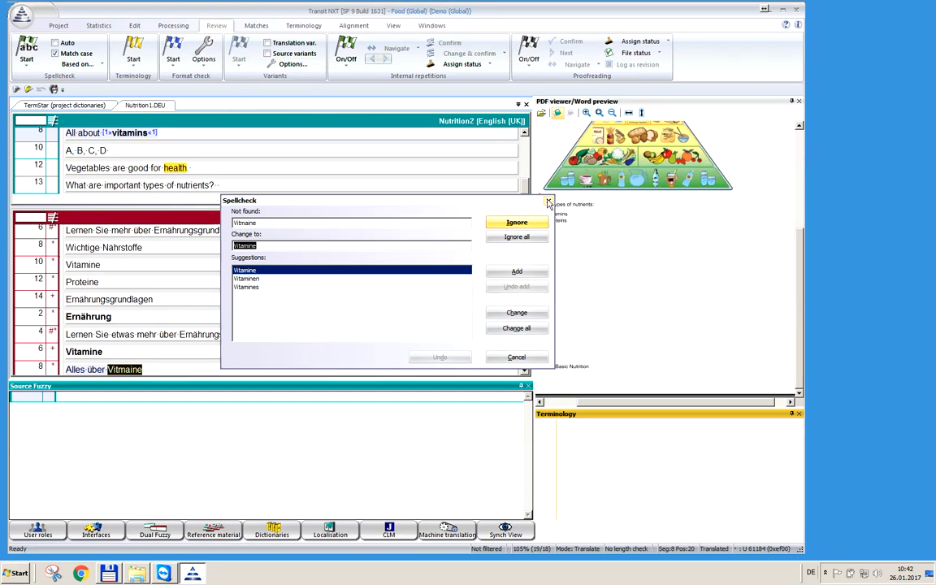
- Restart the spellcheck, change "Vitmaine" to "Vitamine" in segment 8 of Nutrition2, and finish the check, continuing from the document's beginning
{"action": "left_click", "coordinate": [547, 202]}
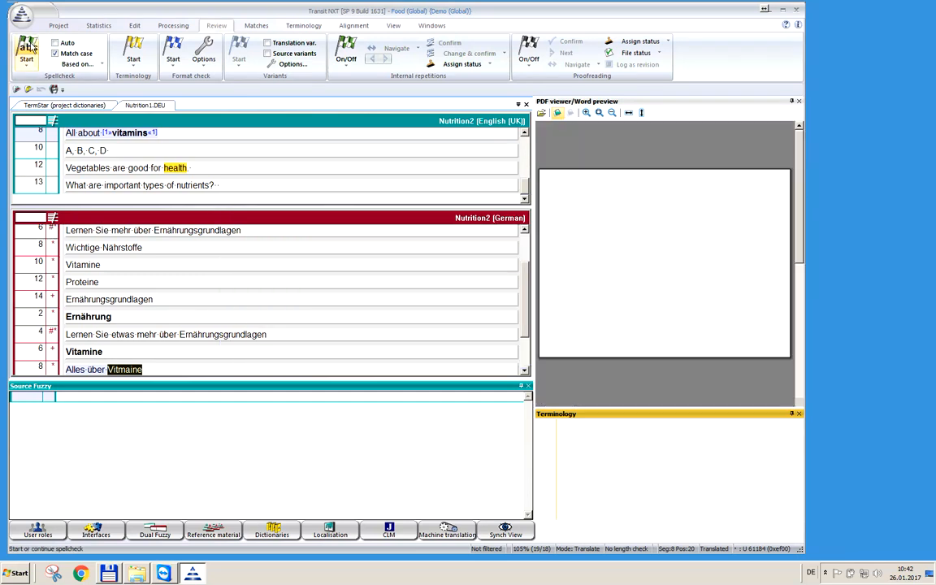
{"action": "left_click", "coordinate": [28, 47]}
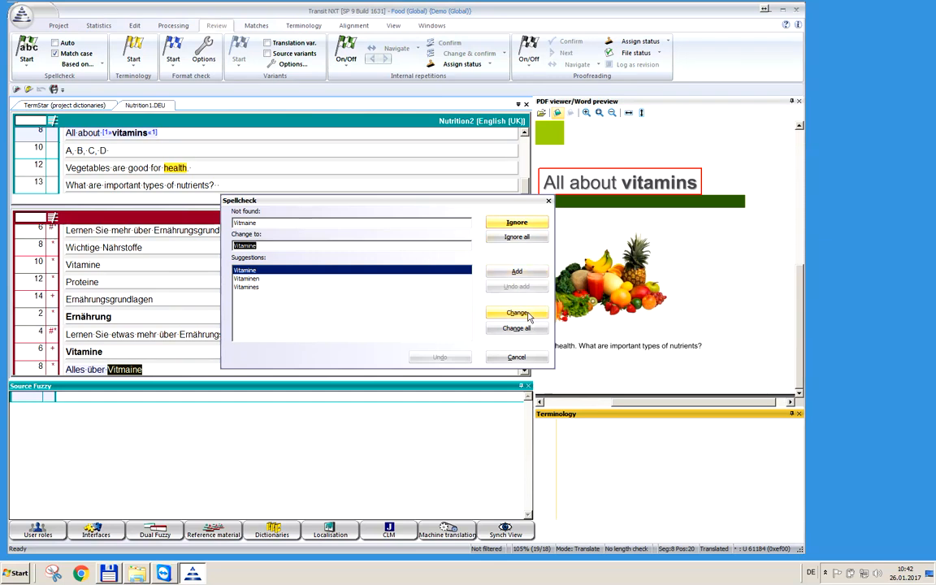
{"action": "left_click", "coordinate": [528, 316]}
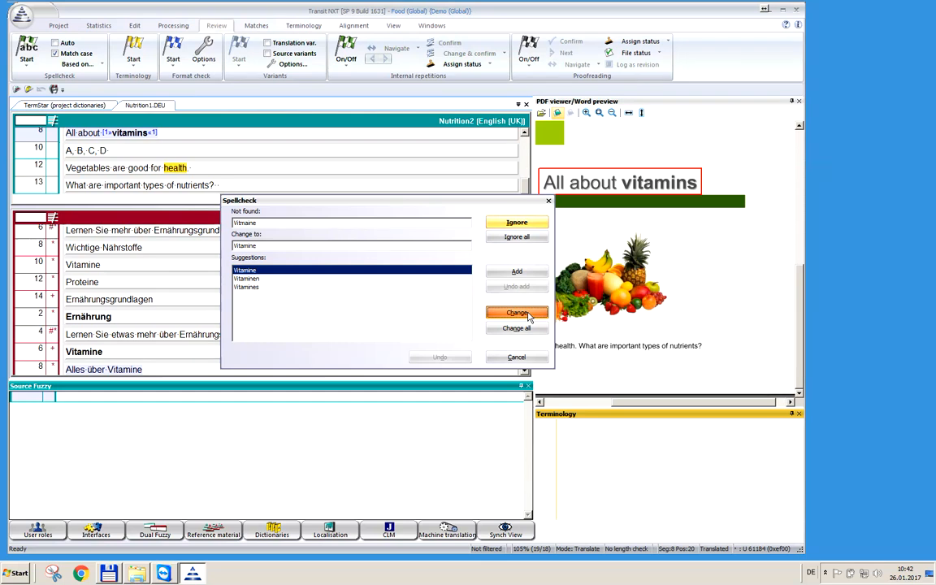
{"action": "left_click", "coordinate": [514, 223]}
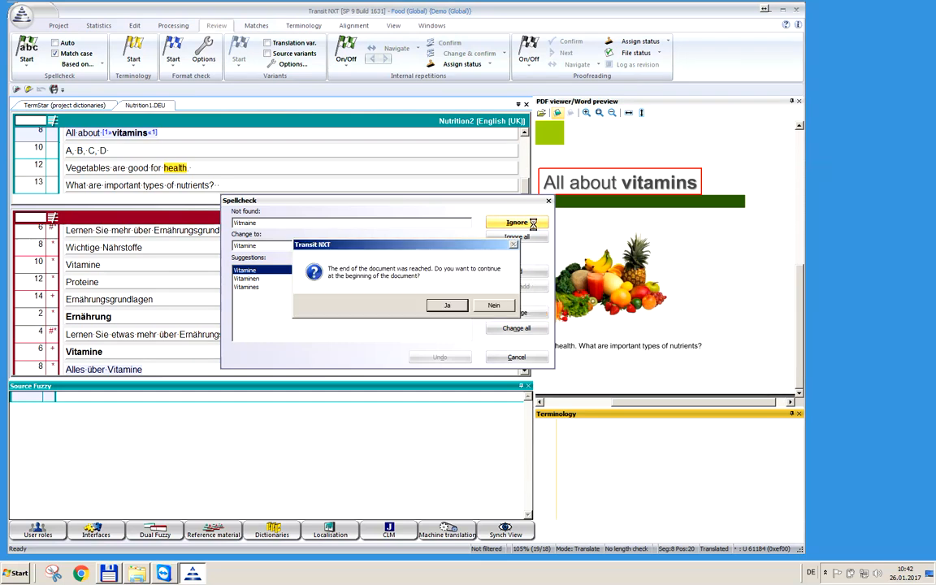
{"action": "left_click", "coordinate": [450, 306]}
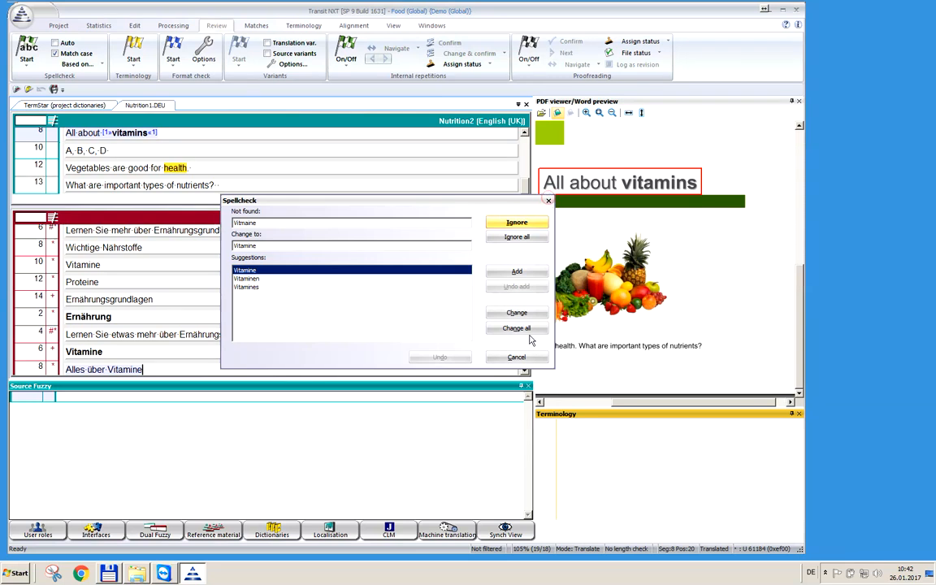
{"action": "left_click", "coordinate": [520, 356]}
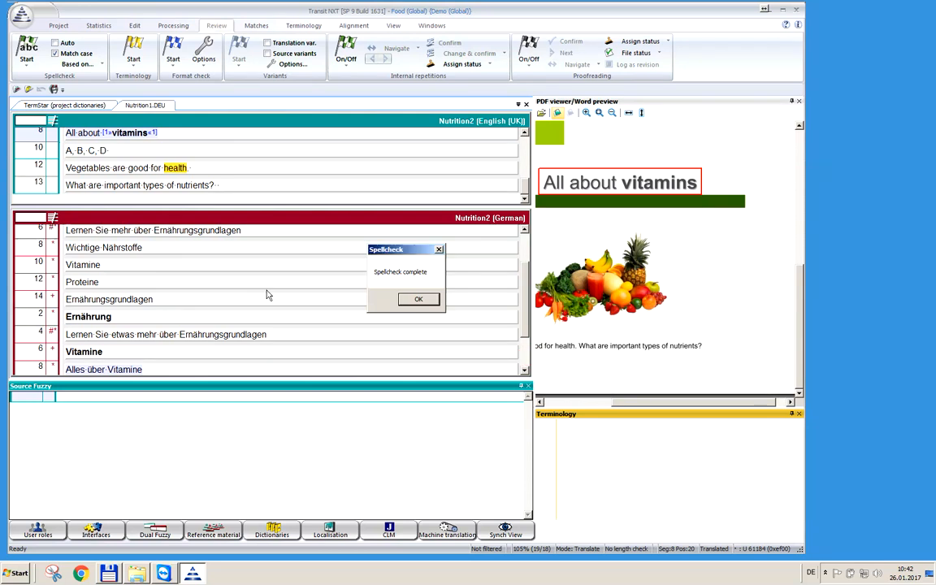
{"action": "left_click", "coordinate": [418, 299]}
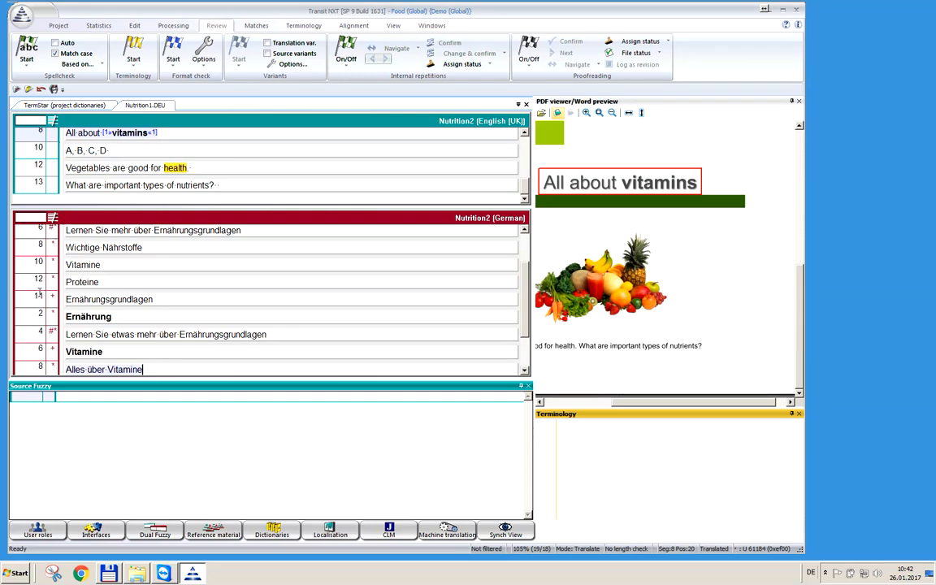
- Set the format check to cover markups, leading and trailing blanks with AutoCorrection, and end punctuation
{"action": "left_click", "coordinate": [209, 55]}
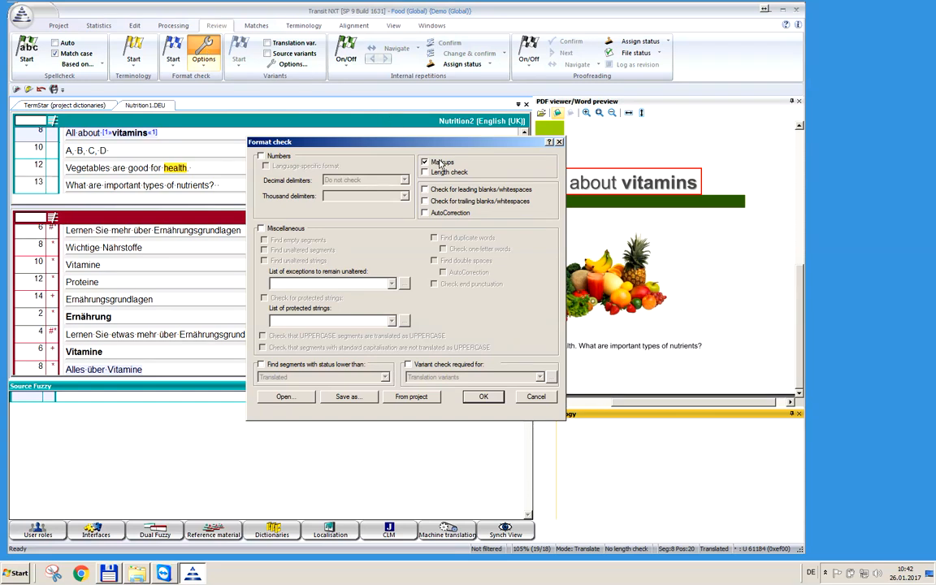
{"action": "left_click", "coordinate": [424, 189]}
{"action": "left_click", "coordinate": [424, 201]}
{"action": "left_click", "coordinate": [424, 212]}
{"action": "left_click", "coordinate": [261, 229]}
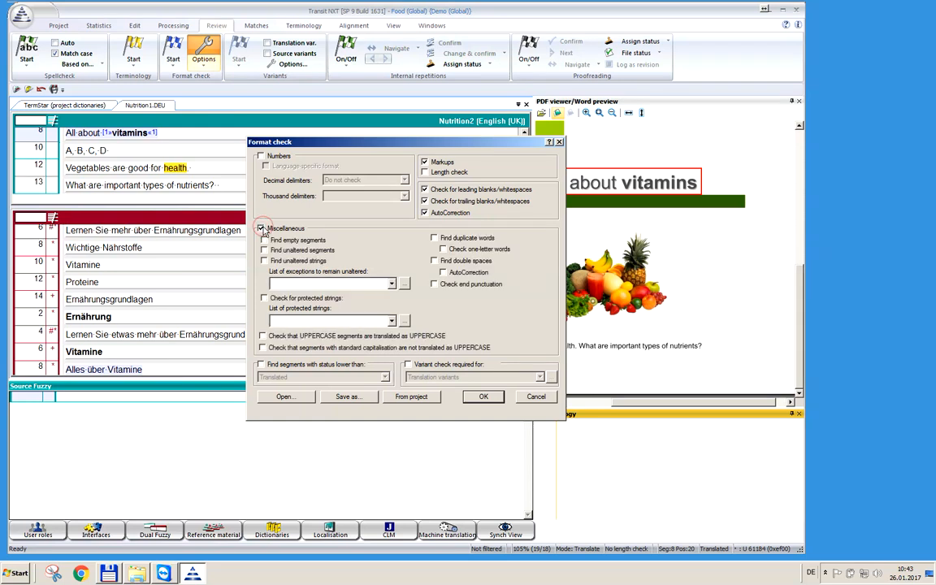
{"action": "left_click", "coordinate": [435, 284]}
{"action": "left_click", "coordinate": [484, 397]}
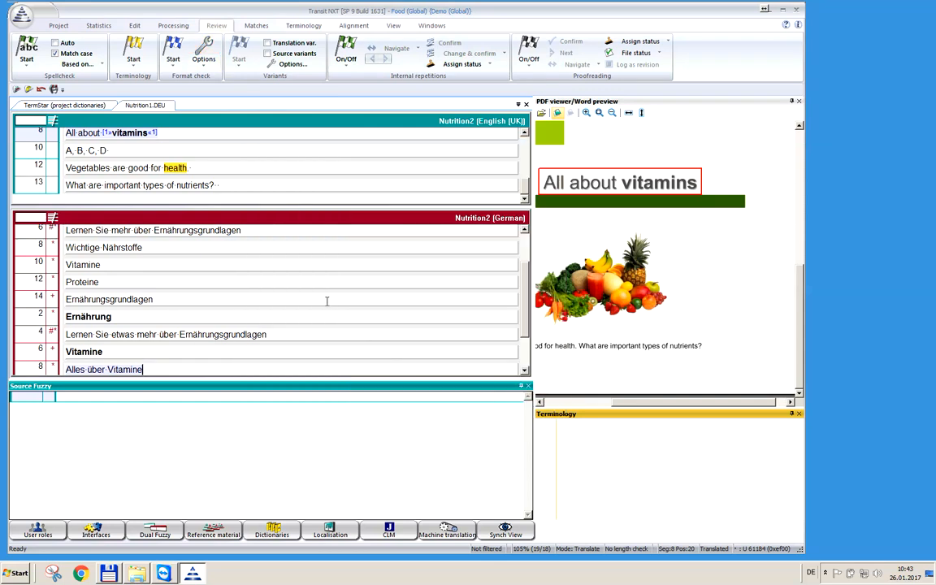
- Run the format check and correct the end punctuation of Nutrition1 segments 4 and 6, removing the stray space in segment 4
{"action": "left_click", "coordinate": [174, 50]}
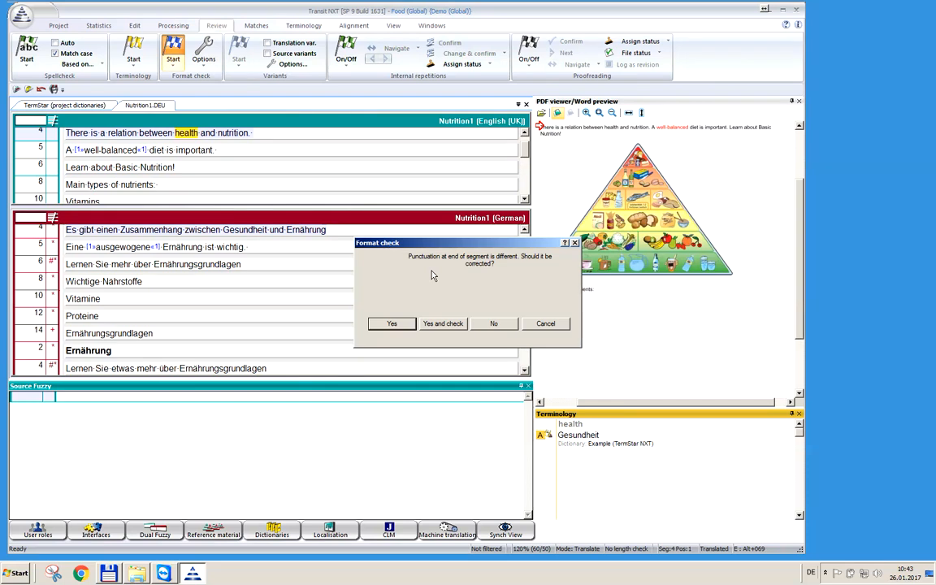
{"action": "left_click", "coordinate": [444, 325]}
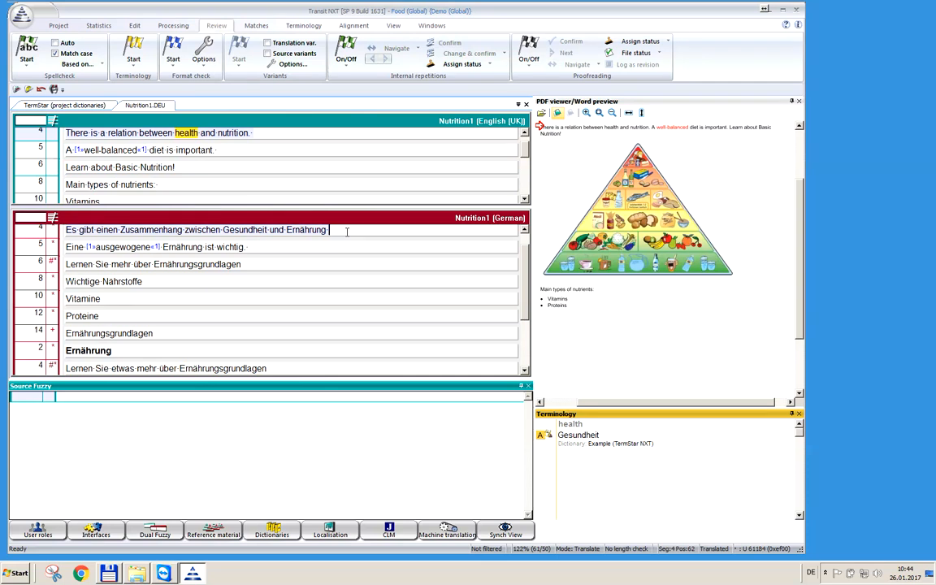
{"action": "key", "text": "BackSpace"}
{"action": "left_click", "coordinate": [173, 45]}
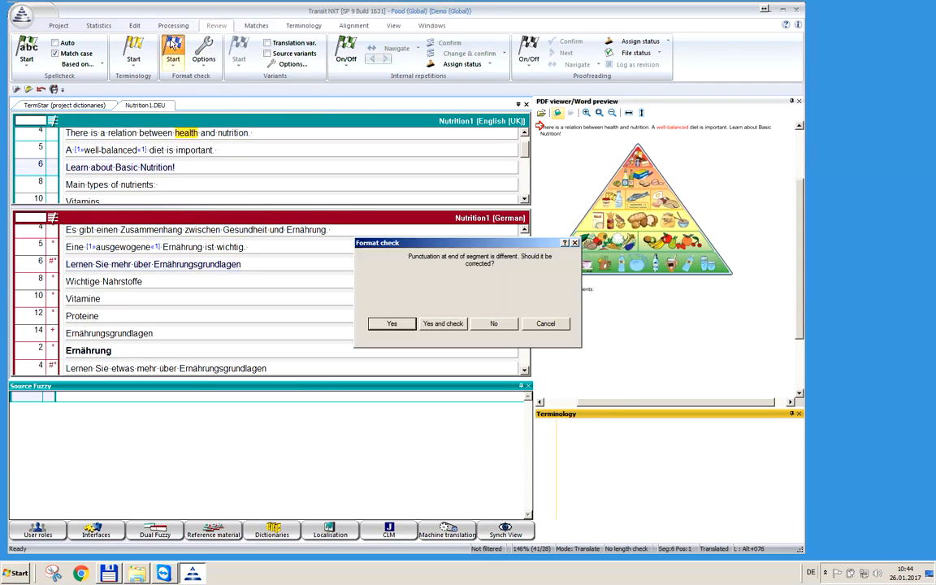
{"action": "left_click", "coordinate": [428, 324]}
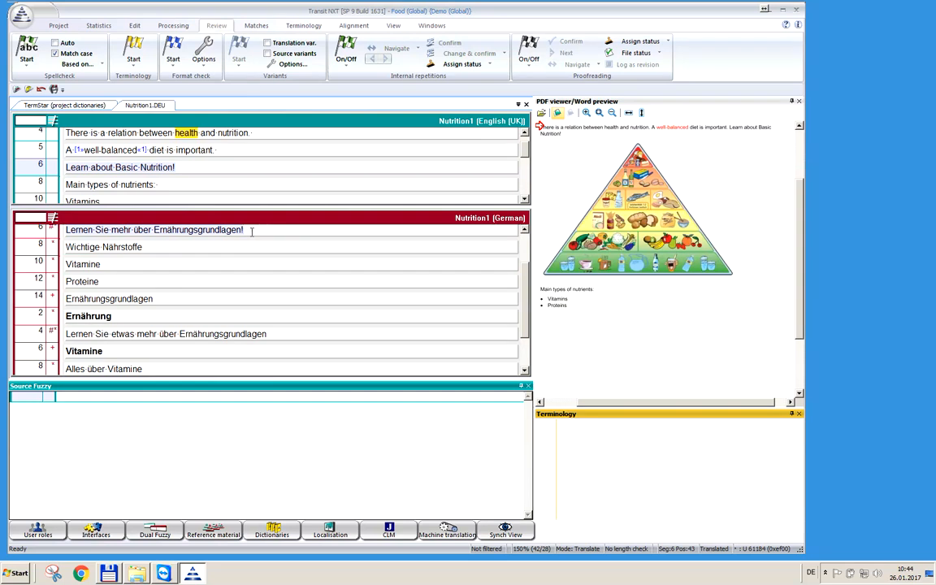
- Continue the format check and correct the ending of Nutrition1 segment 8 so it reads "Wichtige Nährstoffe:"
{"action": "left_click", "coordinate": [173, 49]}
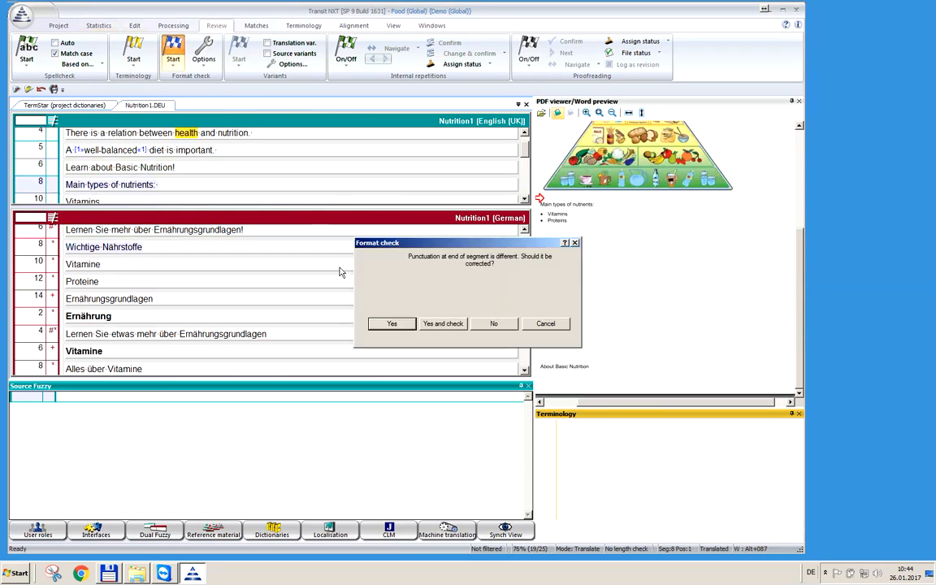
{"action": "left_click", "coordinate": [443, 323]}
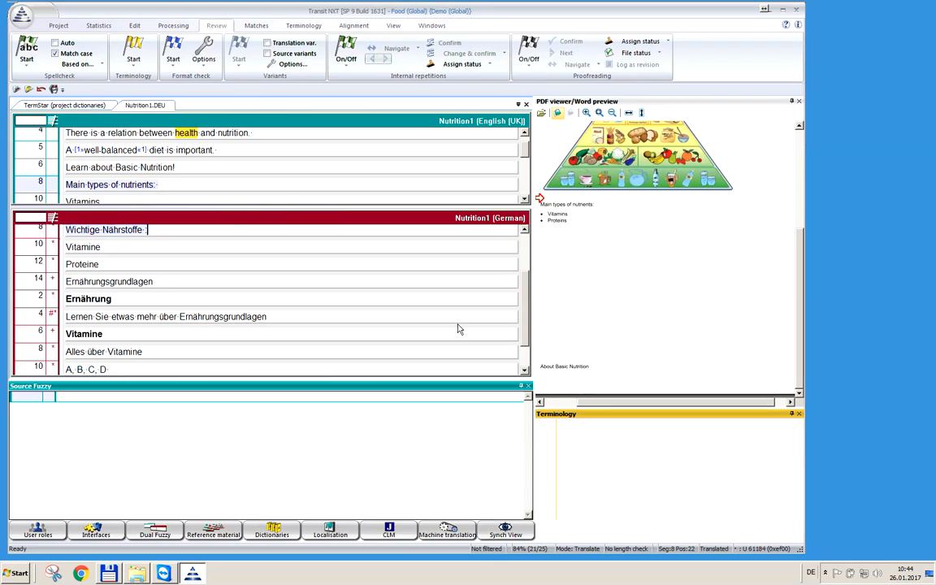
{"action": "key", "text": "BackSpace"}
{"action": "key", "text": "BackSpace"}
{"action": "type", "text": ":"}
- Continue the format check without ignoring the missing markup, apply the source's bold markup to "Vitamine" in Nutrition2 segment 8, and finish the check
{"action": "left_click", "coordinate": [176, 47]}
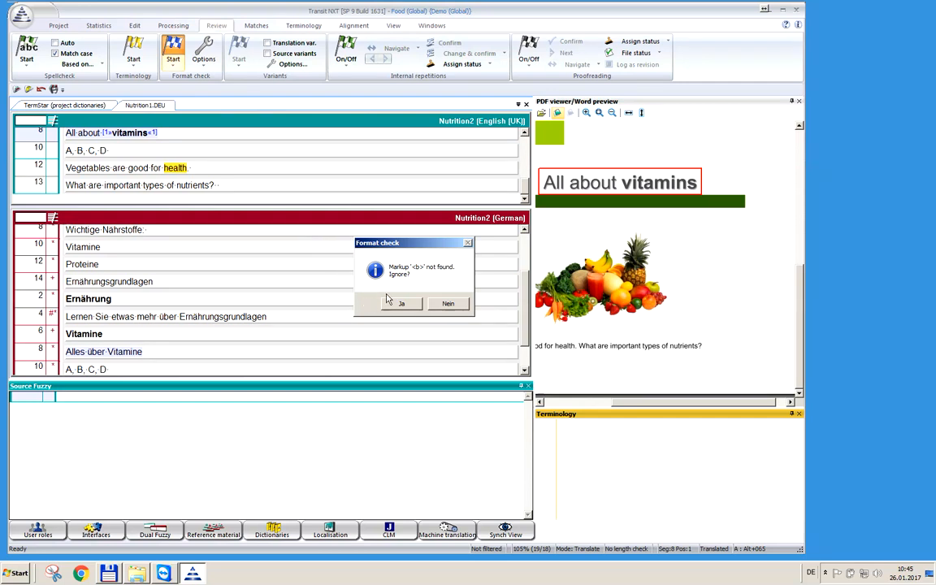
{"action": "left_click", "coordinate": [447, 305]}
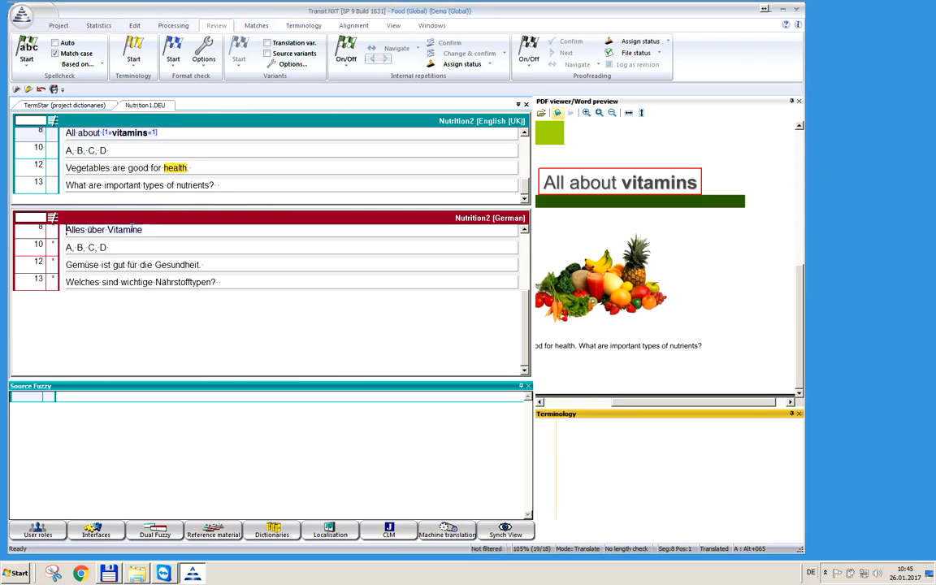
{"action": "left_click", "coordinate": [128, 230]}
{"action": "key", "text": "alt+Insert"}
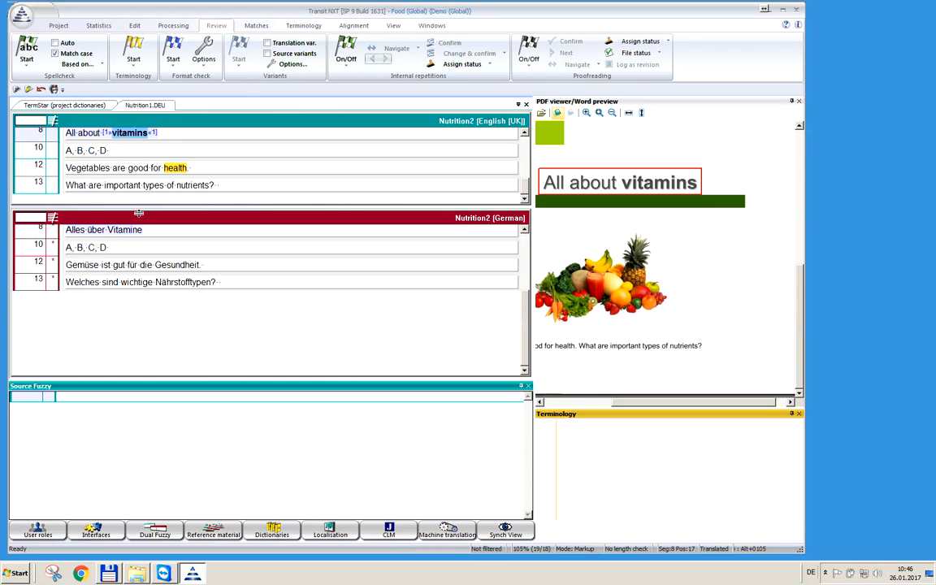
{"action": "left_click", "coordinate": [107, 230]}
{"action": "left_click_drag", "start_coordinate": [108, 230], "coordinate": [141, 235]}
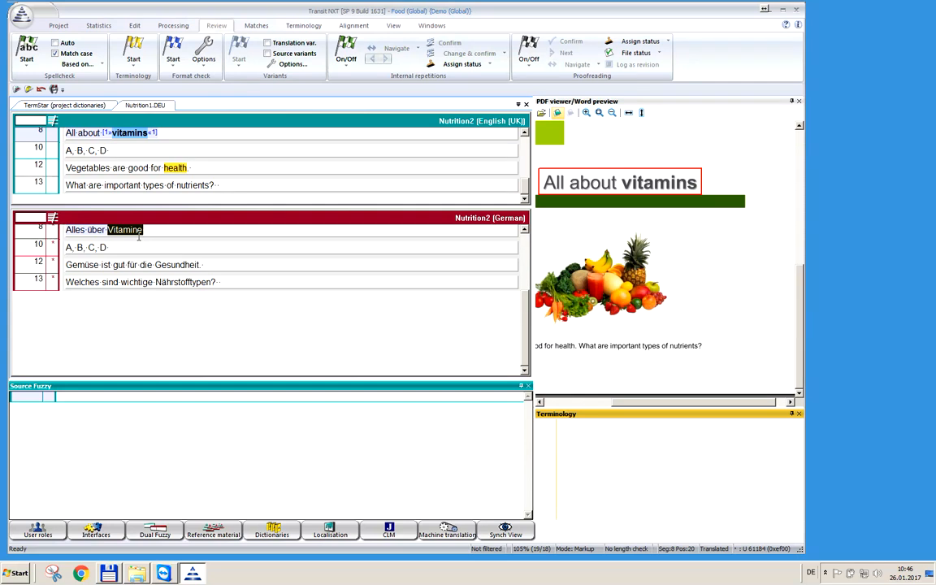
{"action": "key", "text": "Return"}
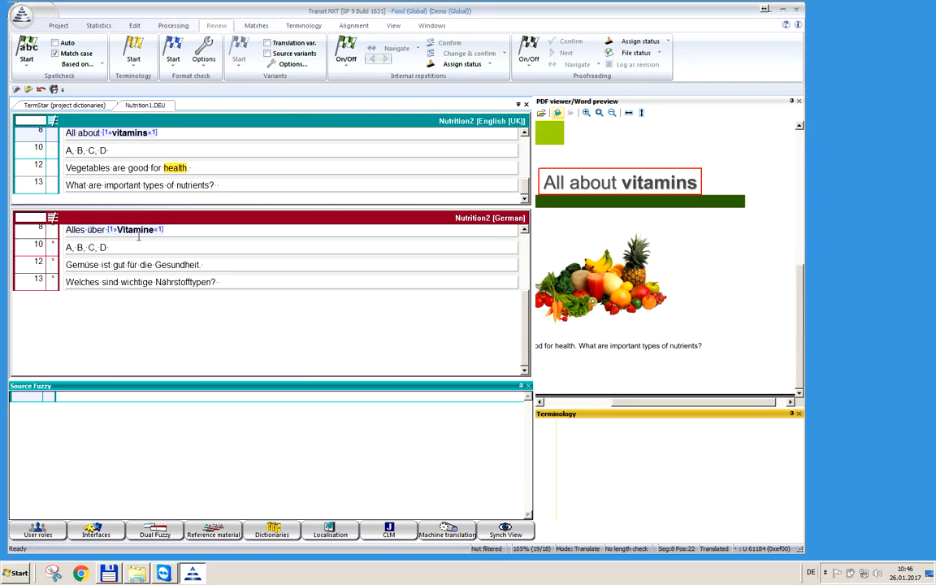
{"action": "left_click", "coordinate": [173, 48]}
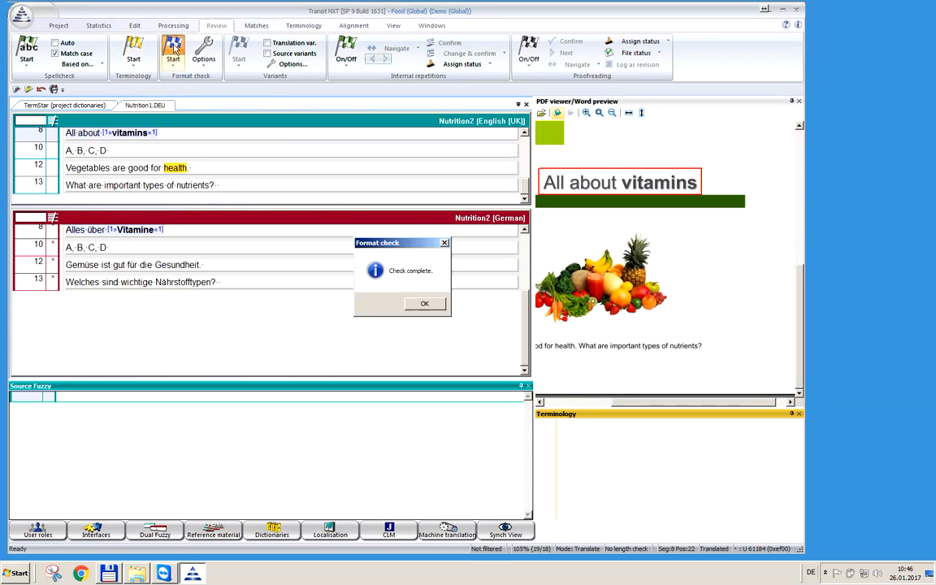
{"action": "left_click", "coordinate": [425, 304]}
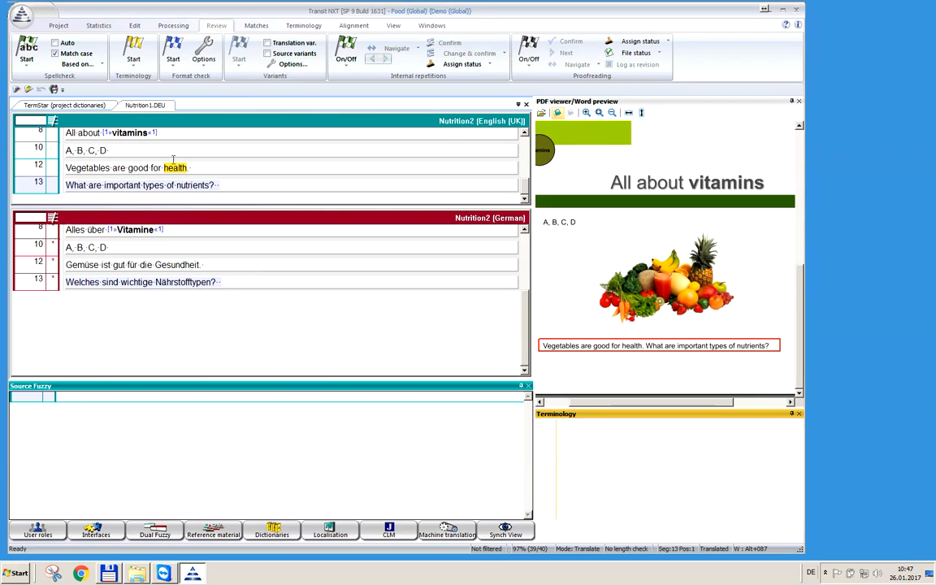
- Export the Food project's German translation
{"action": "left_click", "coordinate": [64, 29]}
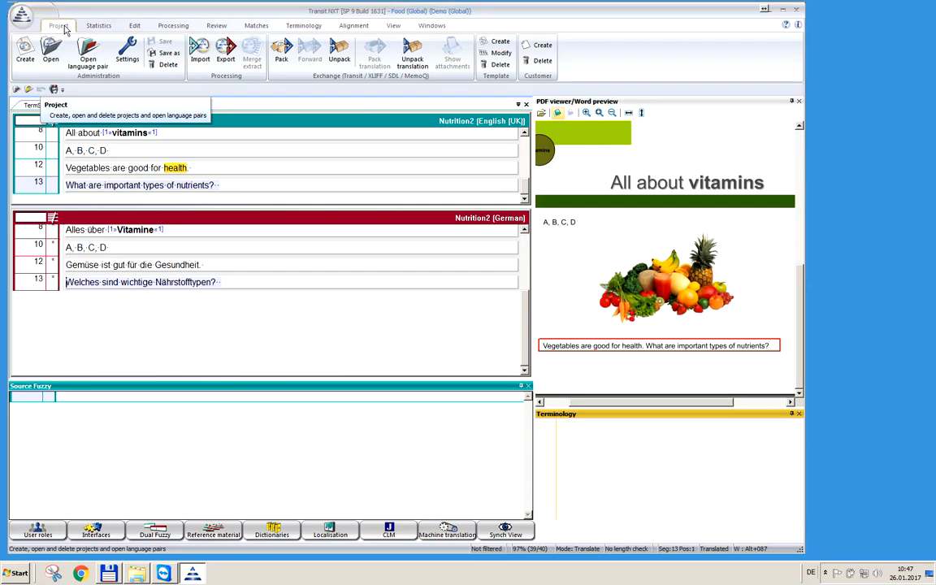
{"action": "left_click", "coordinate": [225, 50]}
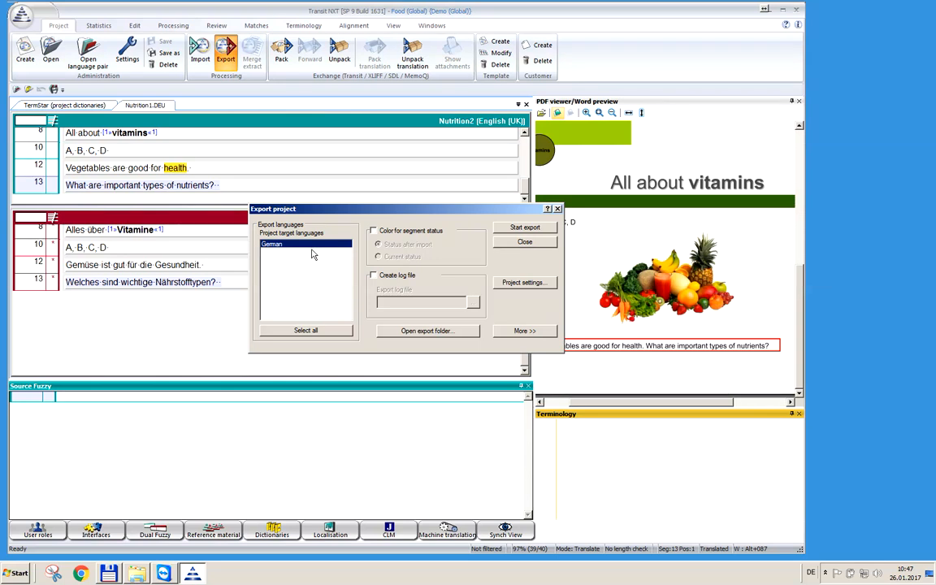
{"action": "left_click", "coordinate": [507, 231]}
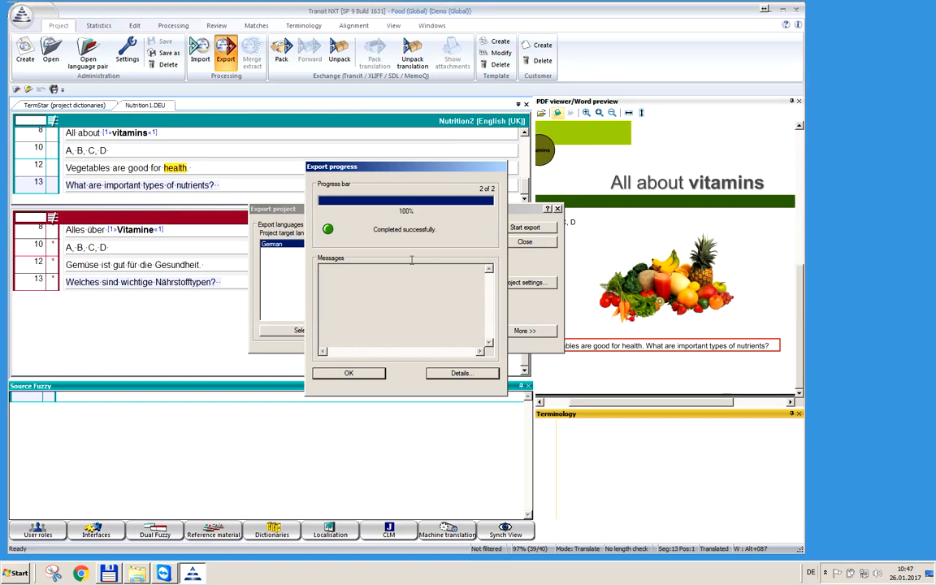
{"action": "left_click", "coordinate": [373, 375]}
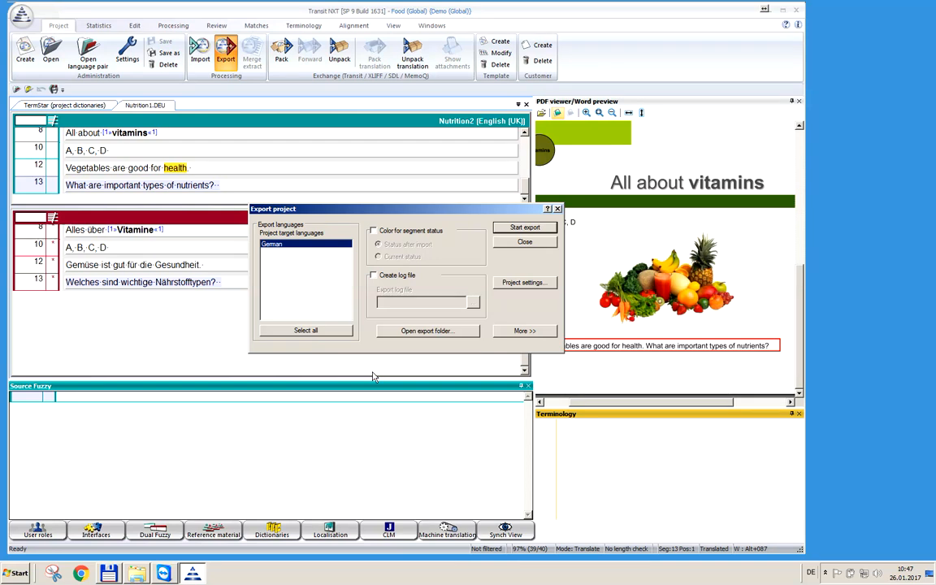
- Open the export folder and examine the exported Nutrition1 document in Word
{"action": "left_click", "coordinate": [444, 333]}
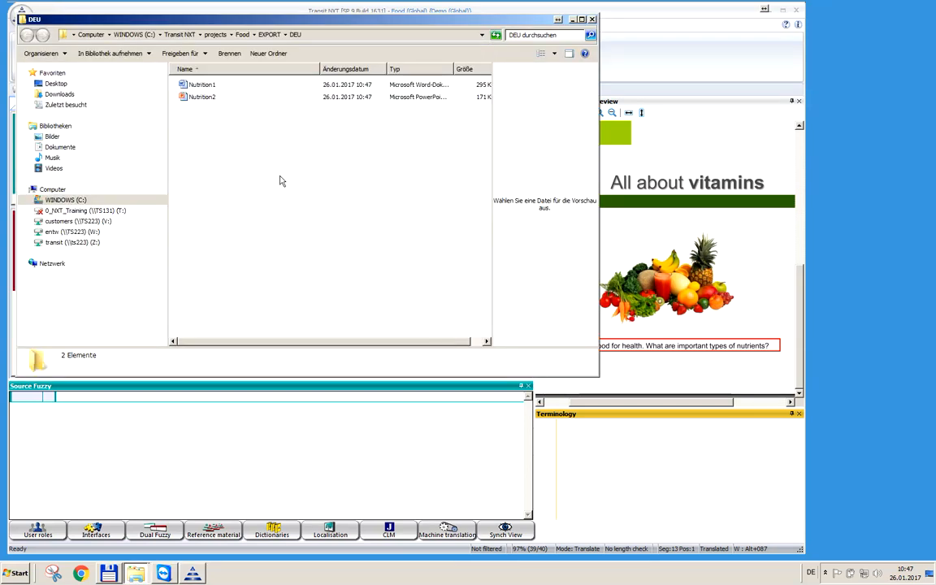
{"action": "left_click", "coordinate": [207, 87]}
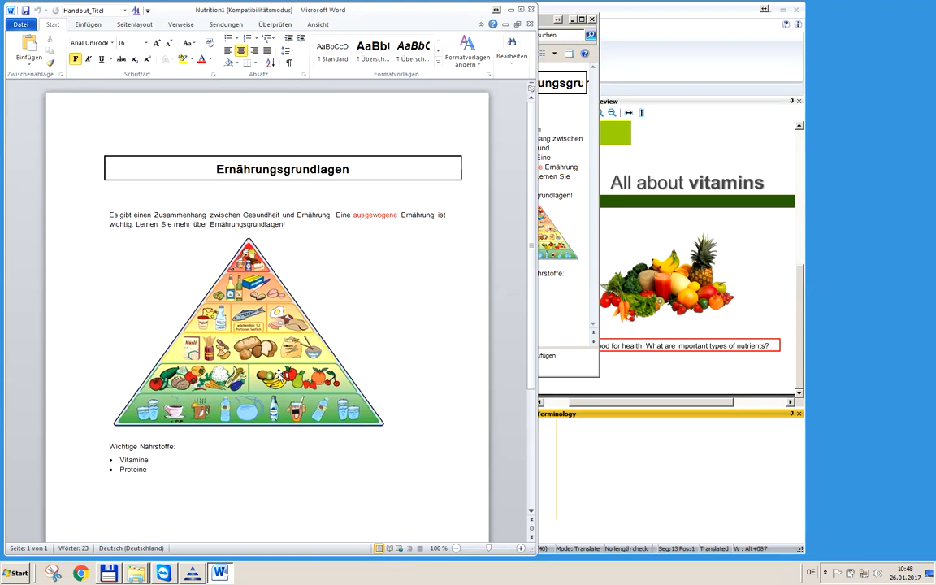
{"action": "key", "text": "alt+Tab"}
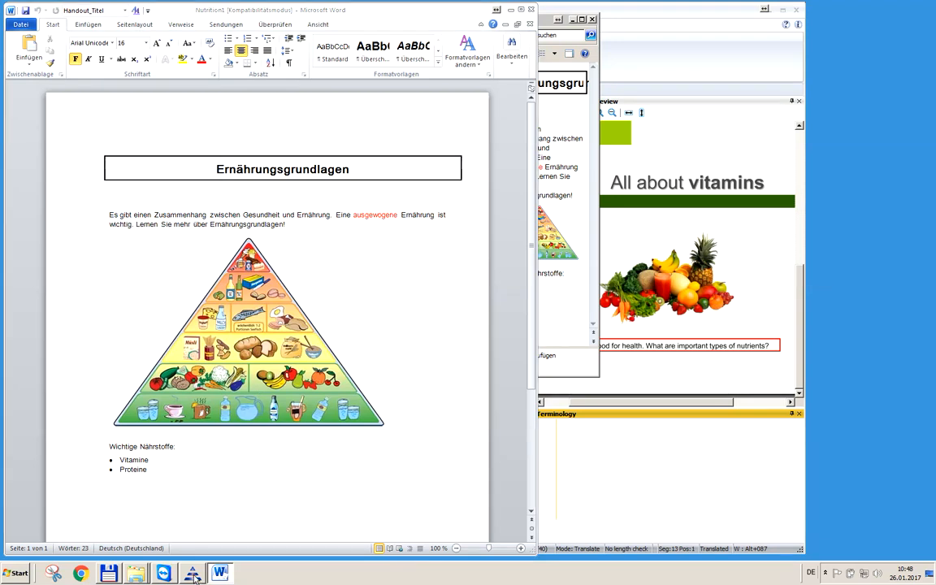
- Return to the export folder, examine both slides of the exported Nutrition2 in PowerPoint, and close the presentation, folder and export dialog
{"action": "left_click", "coordinate": [427, 330]}
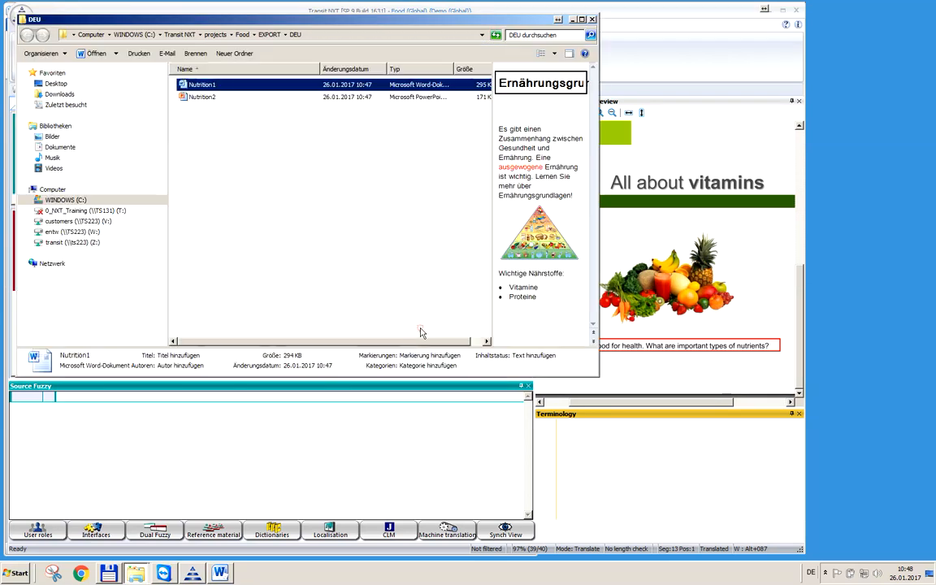
{"action": "left_click", "coordinate": [216, 97]}
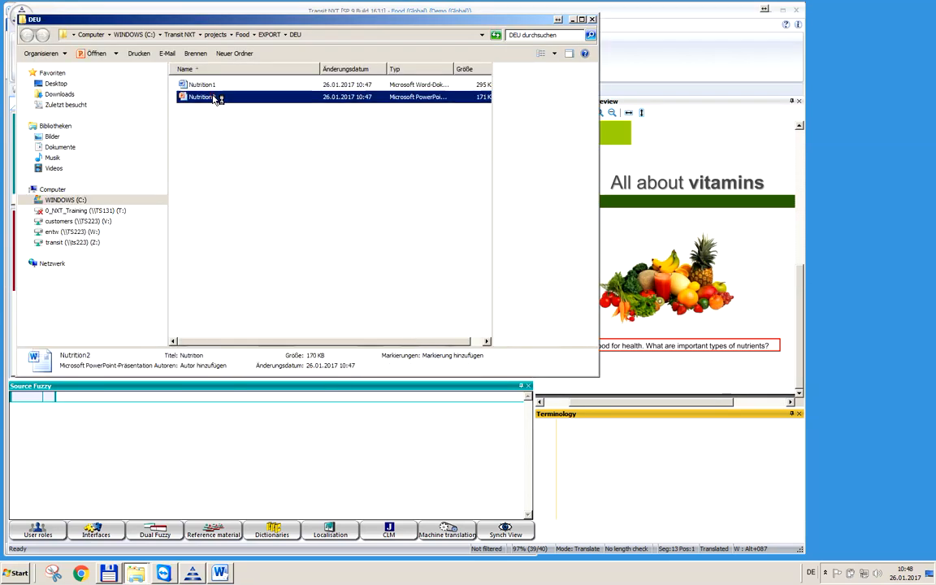
{"action": "double_click", "coordinate": [215, 98]}
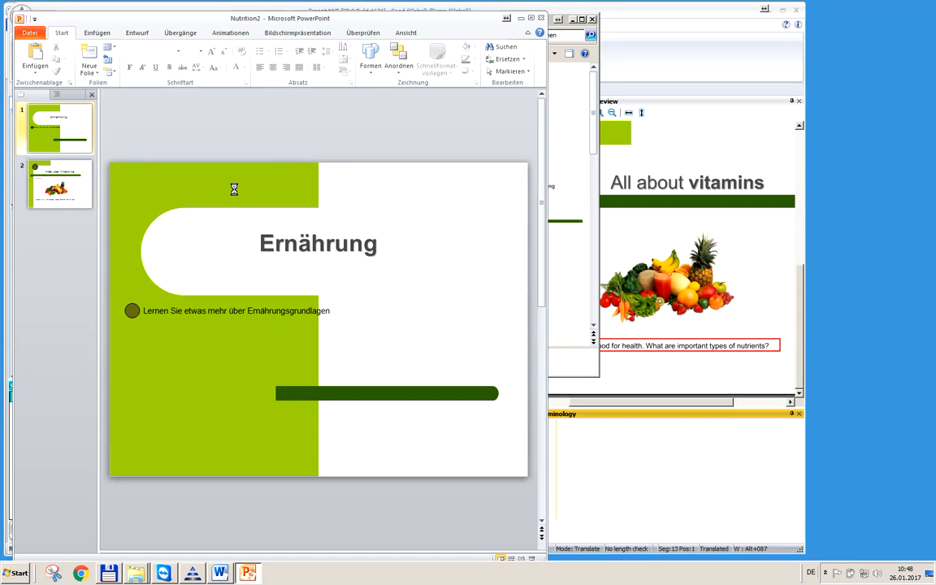
{"action": "scroll", "coordinate": [235, 190], "scroll_direction": "down", "scroll_amount": 1}
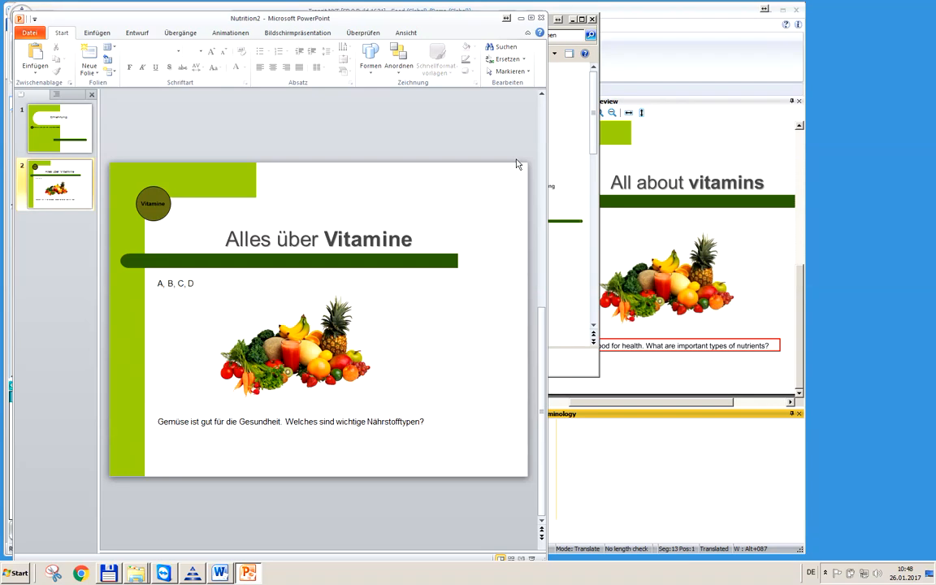
{"action": "left_click", "coordinate": [542, 18]}
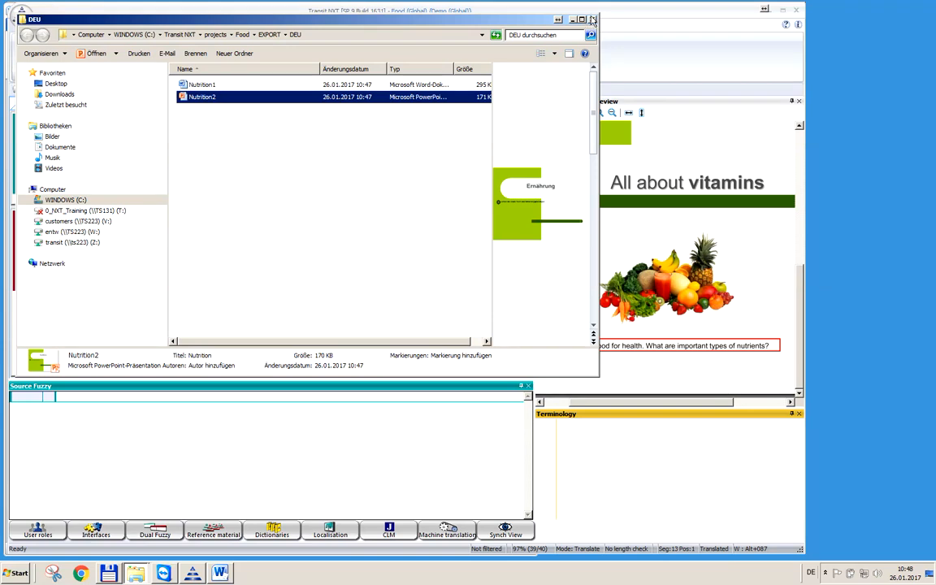
{"action": "left_click", "coordinate": [593, 18]}
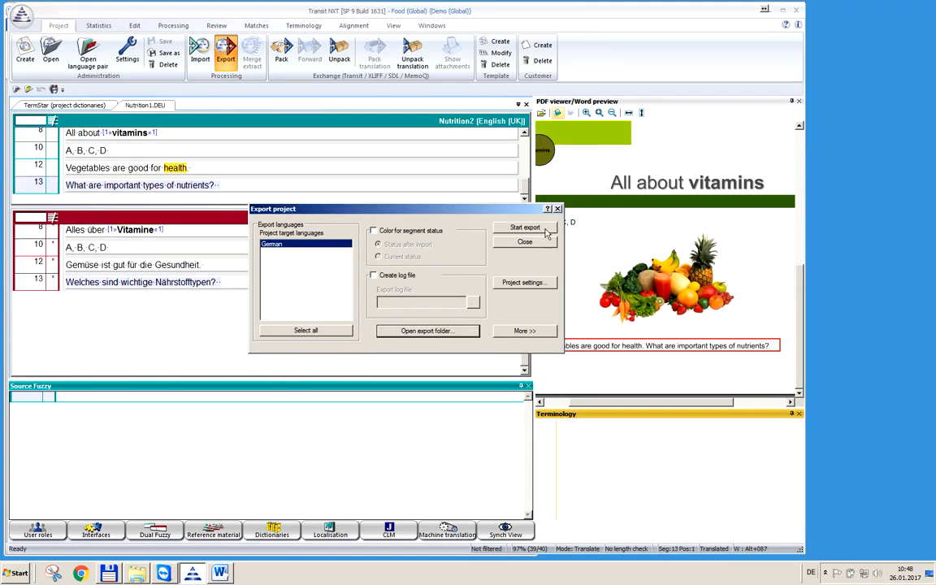
{"action": "left_click", "coordinate": [545, 230]}
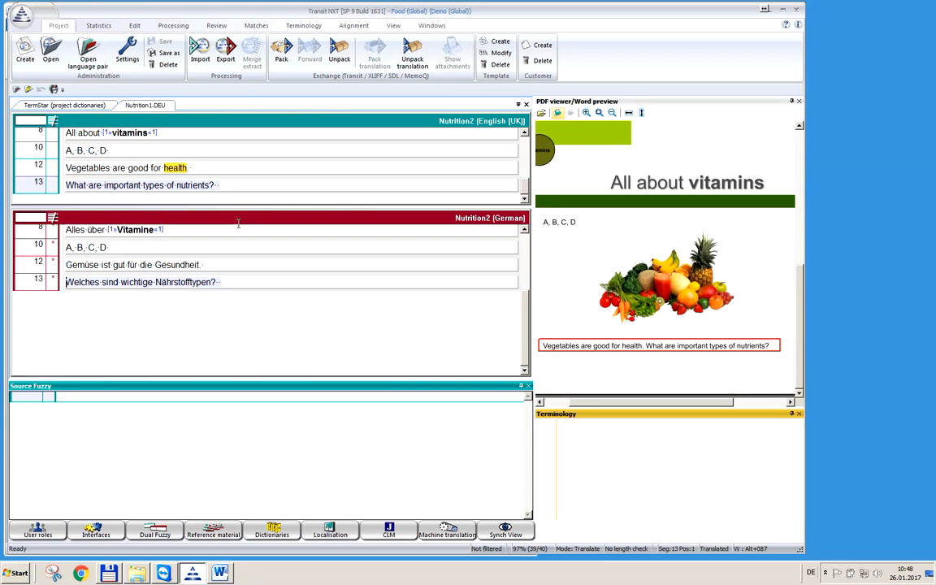
- Reopen the Food project with German as the target language and minimise the Transit NXT window
{"action": "left_click", "coordinate": [52, 52]}
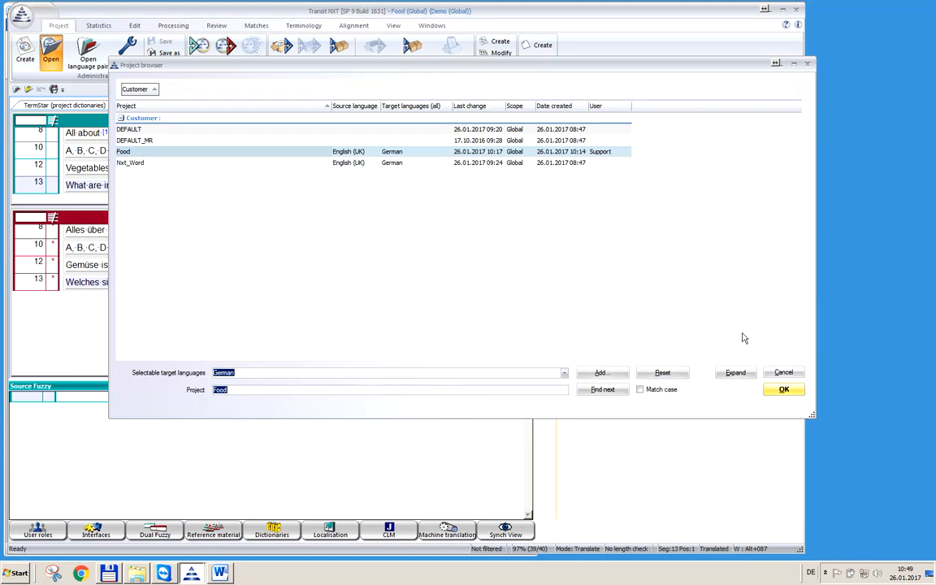
{"action": "left_click", "coordinate": [780, 389]}
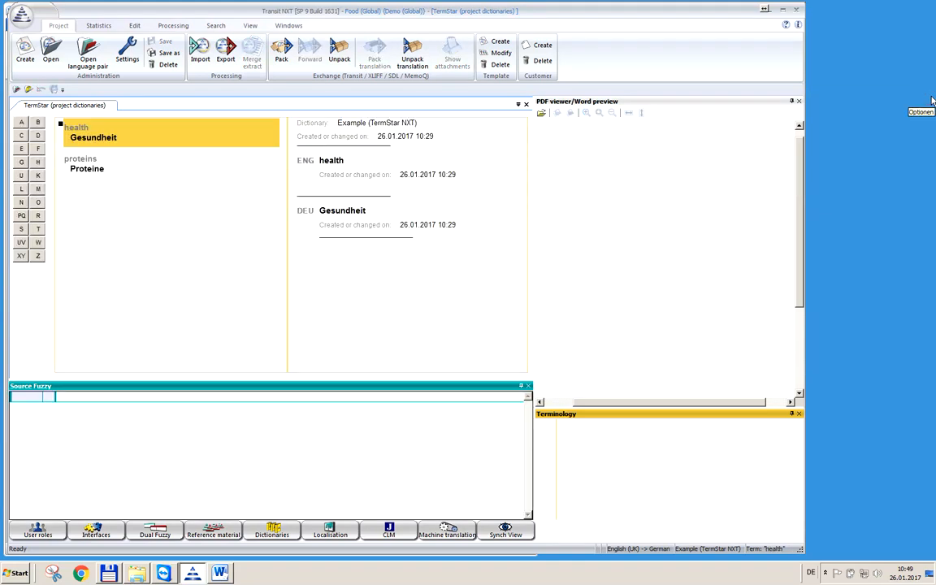
{"action": "left_click", "coordinate": [785, 10]}
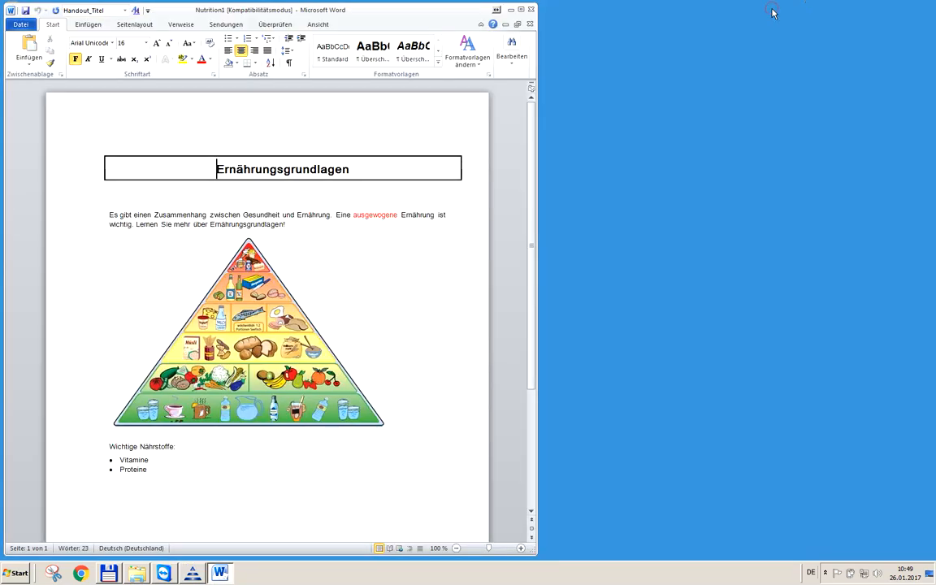